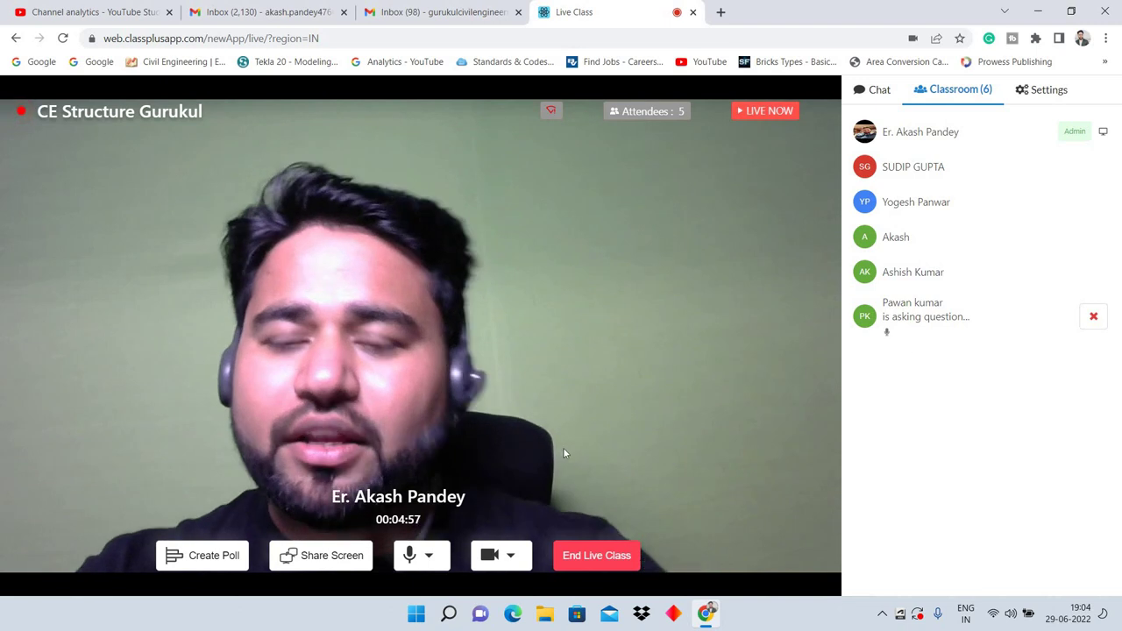
Step: Share the entire screen with the ClassPlus live class
{"action": "left_click", "coordinate": [341, 557]}
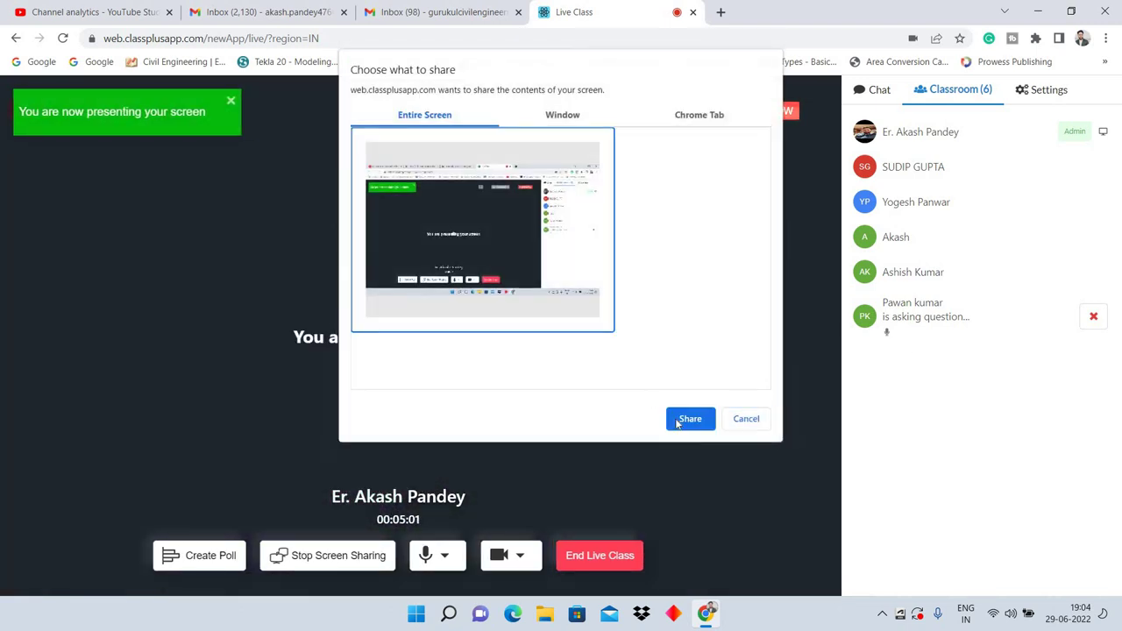
{"action": "left_click", "coordinate": [680, 419]}
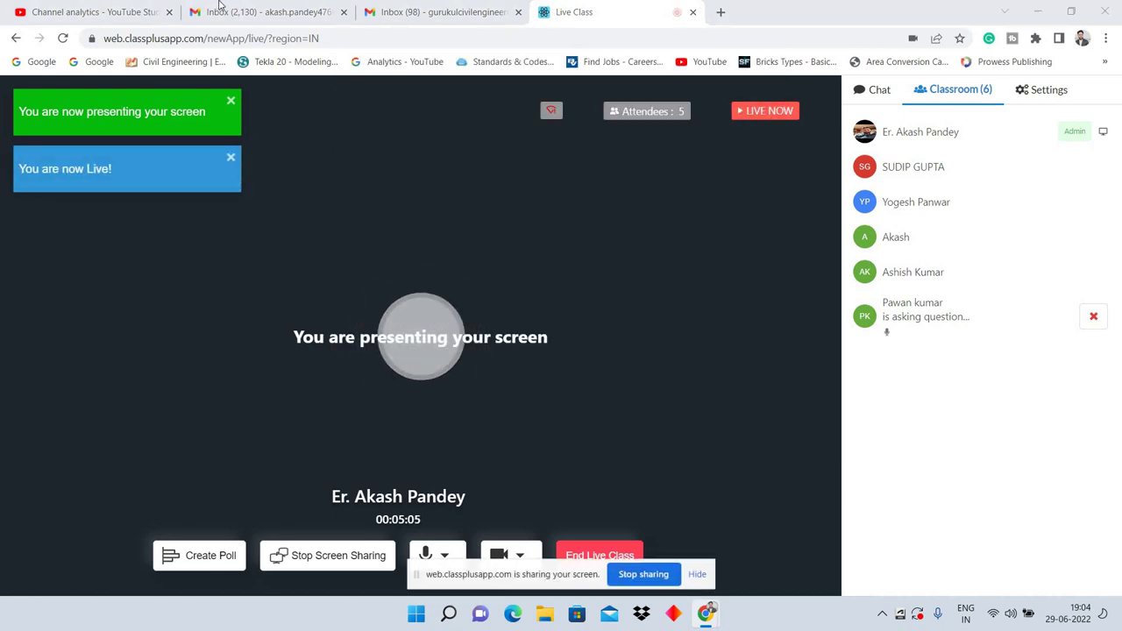
Step: In the second Gmail inbox, open the Project 1 full email and launch its Structure1 kadapara (analysis).std attachment
{"action": "left_click", "coordinate": [234, 9]}
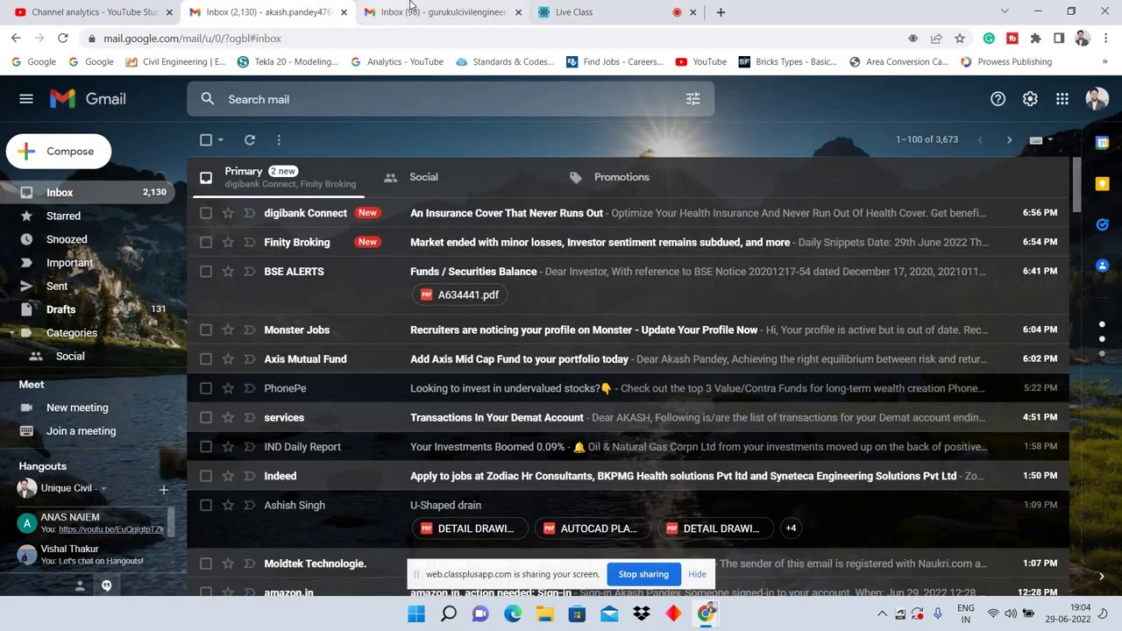
{"action": "key", "text": "ctrl+Tab"}
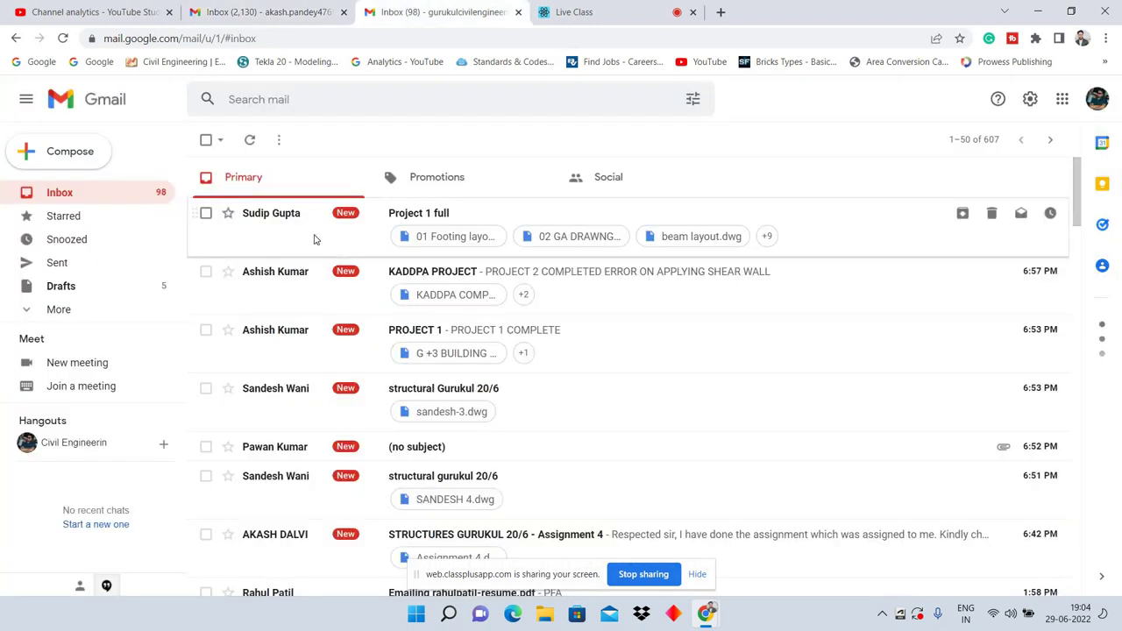
{"action": "left_click", "coordinate": [315, 239]}
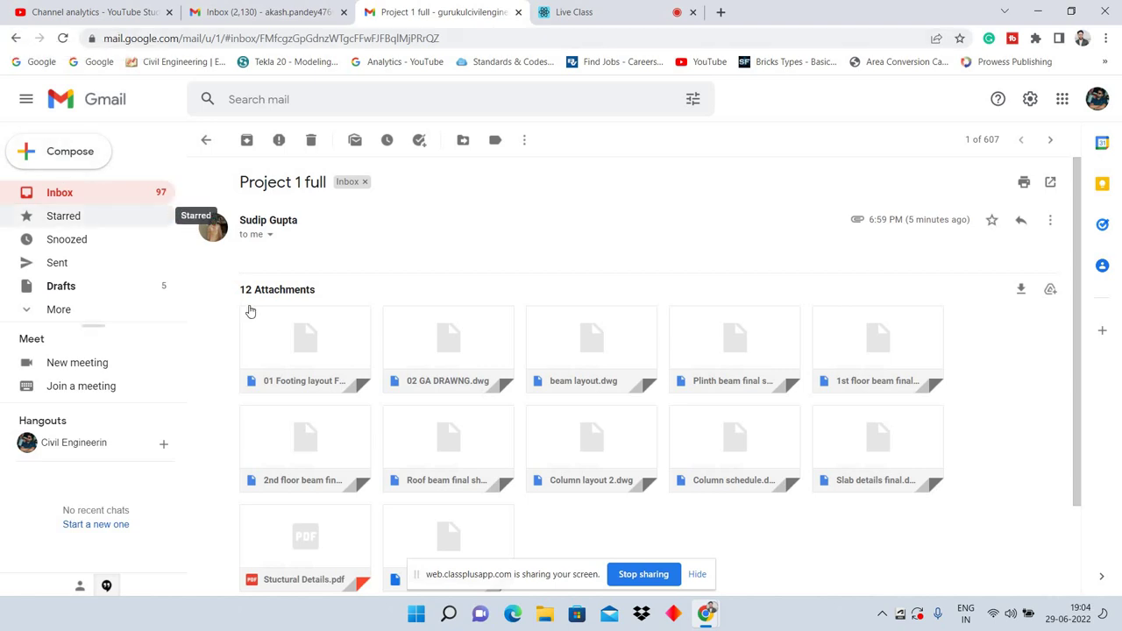
{"action": "scroll", "coordinate": [257, 349], "scroll_direction": "down", "scroll_amount": 3}
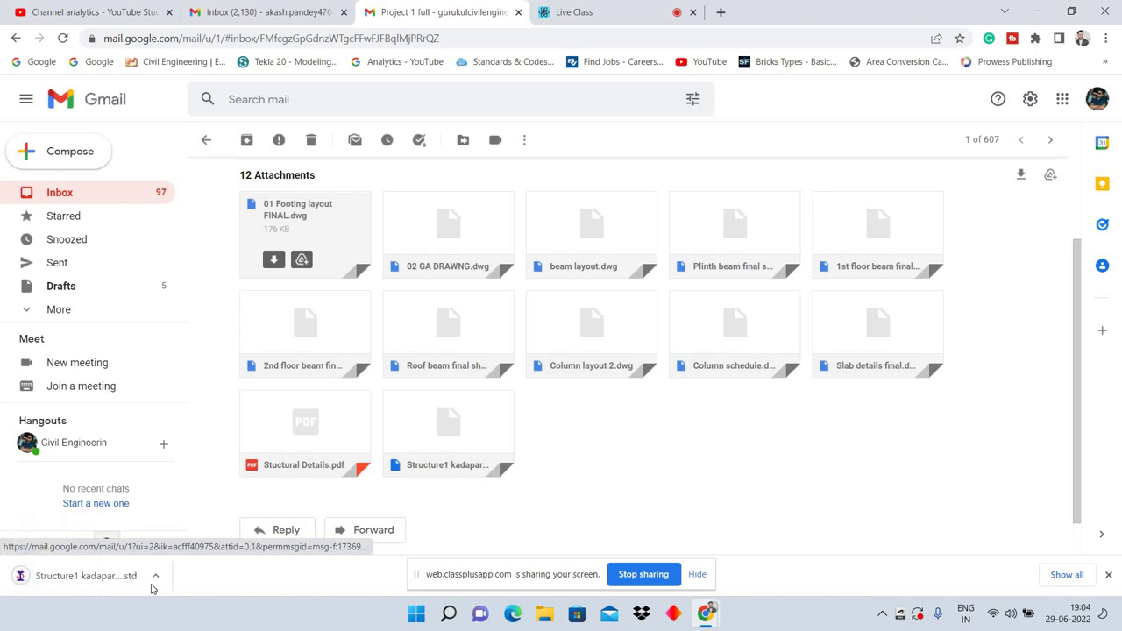
{"action": "left_click", "coordinate": [75, 580]}
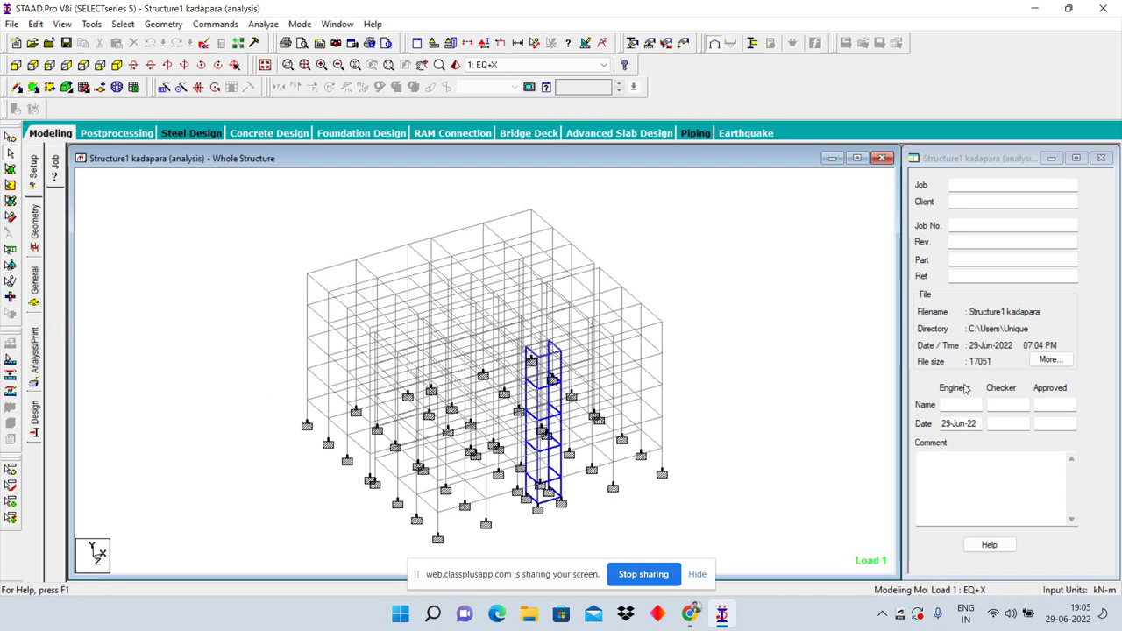
Step: Highlight the geometry using the two Rect 0.40x0.25 sections and the Surface Thickness, then return to cursor mode
{"action": "left_click", "coordinate": [969, 326]}
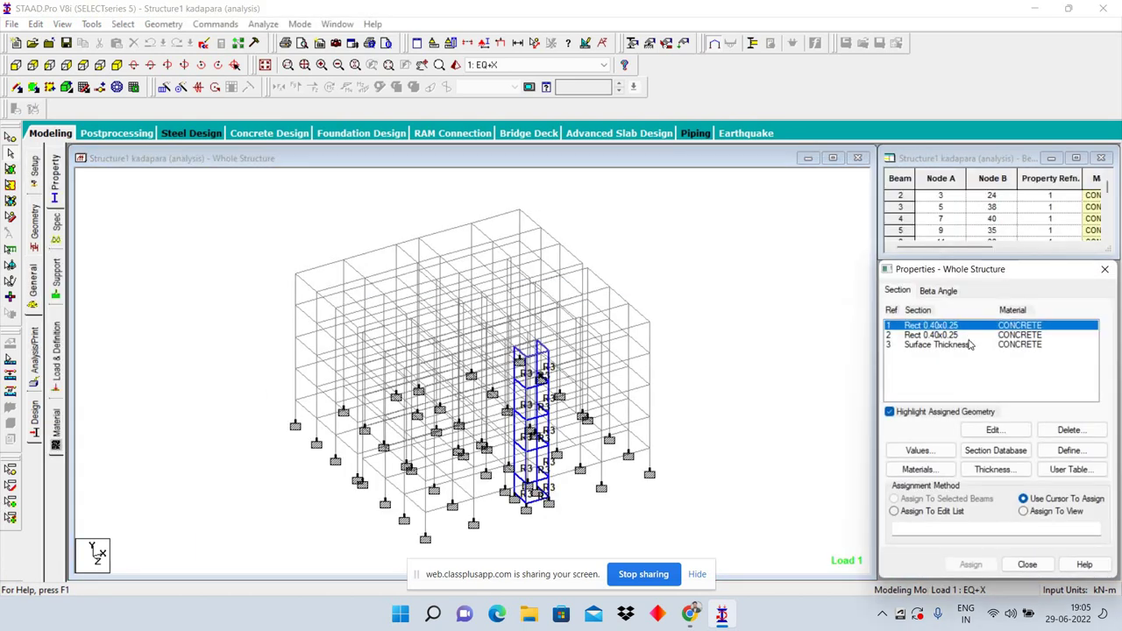
{"action": "left_click", "coordinate": [969, 336]}
{"action": "left_click", "coordinate": [972, 345]}
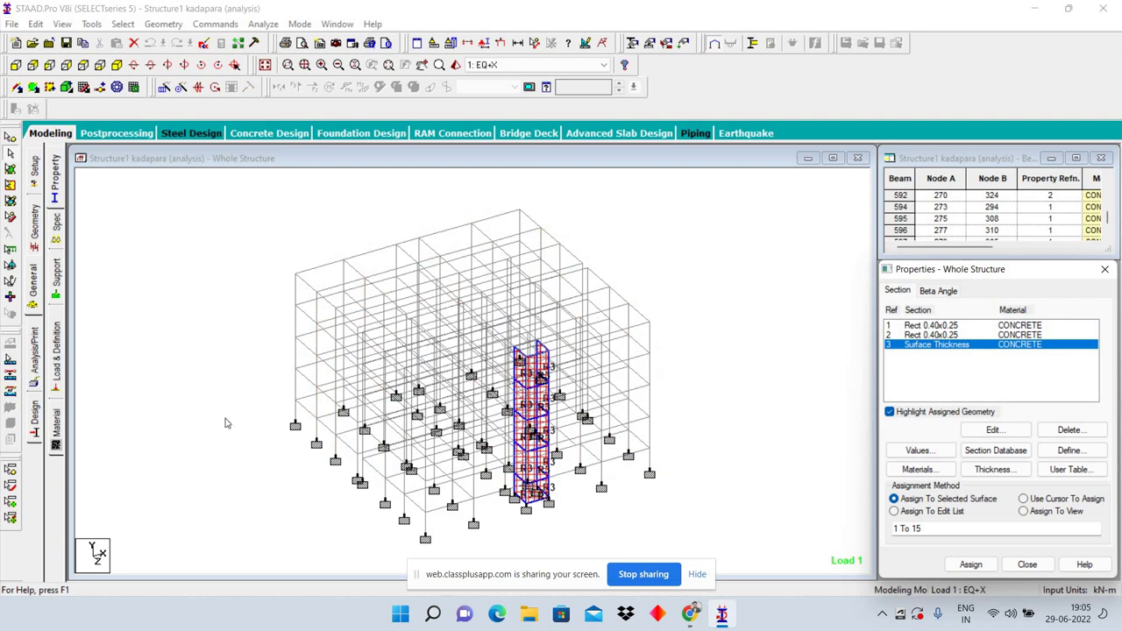
{"action": "left_click", "coordinate": [39, 361]}
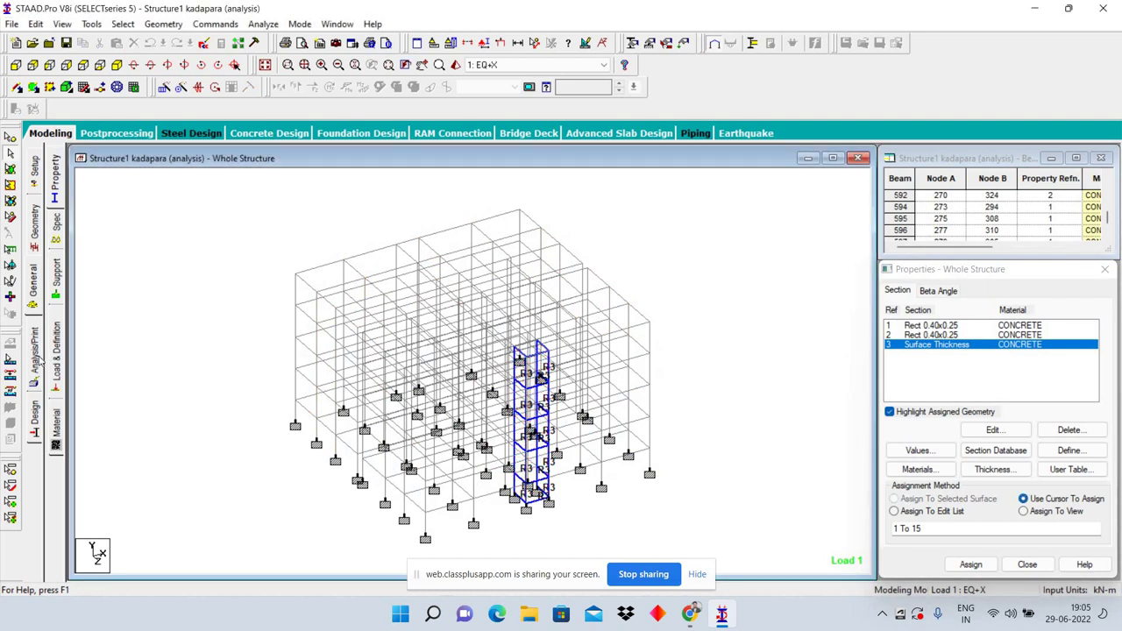
Step: Review the 5 : DL load items: self-weight, 2.3 and 6.42 kN/m uniform loads, and YRANGE floor load
{"action": "left_click", "coordinate": [55, 278]}
{"action": "left_click", "coordinate": [56, 355]}
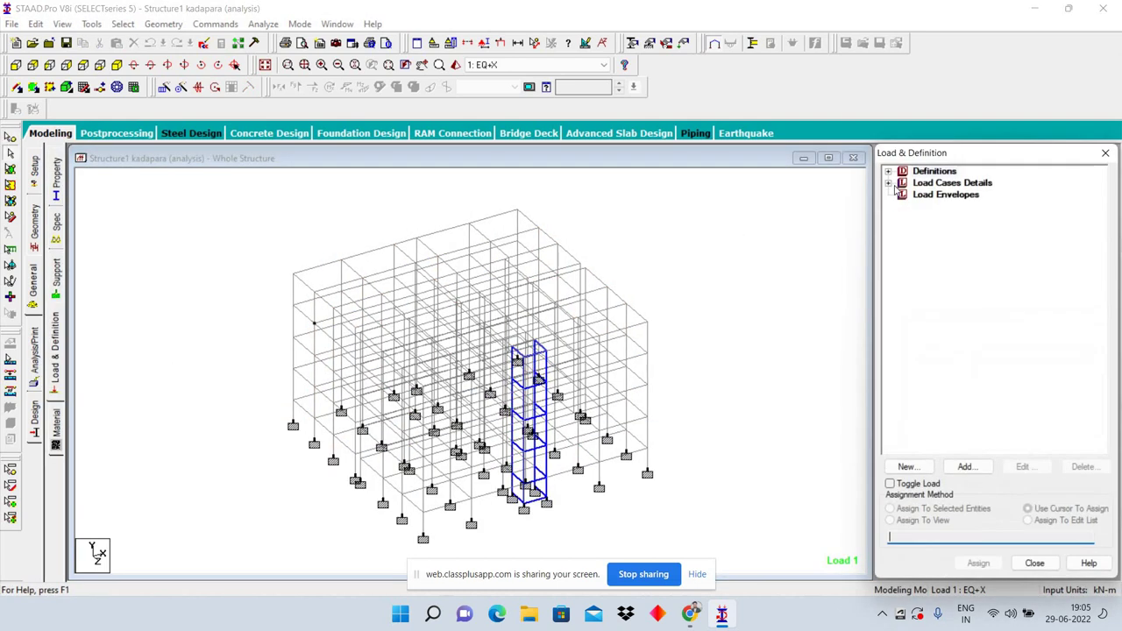
{"action": "left_click", "coordinate": [888, 183]}
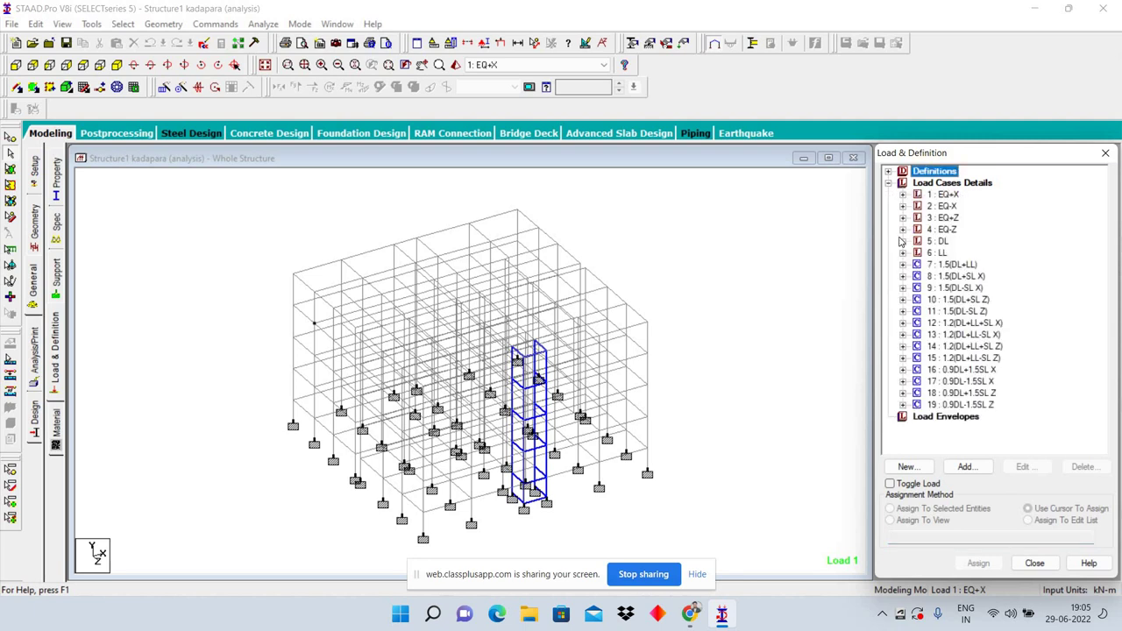
{"action": "left_click", "coordinate": [903, 241]}
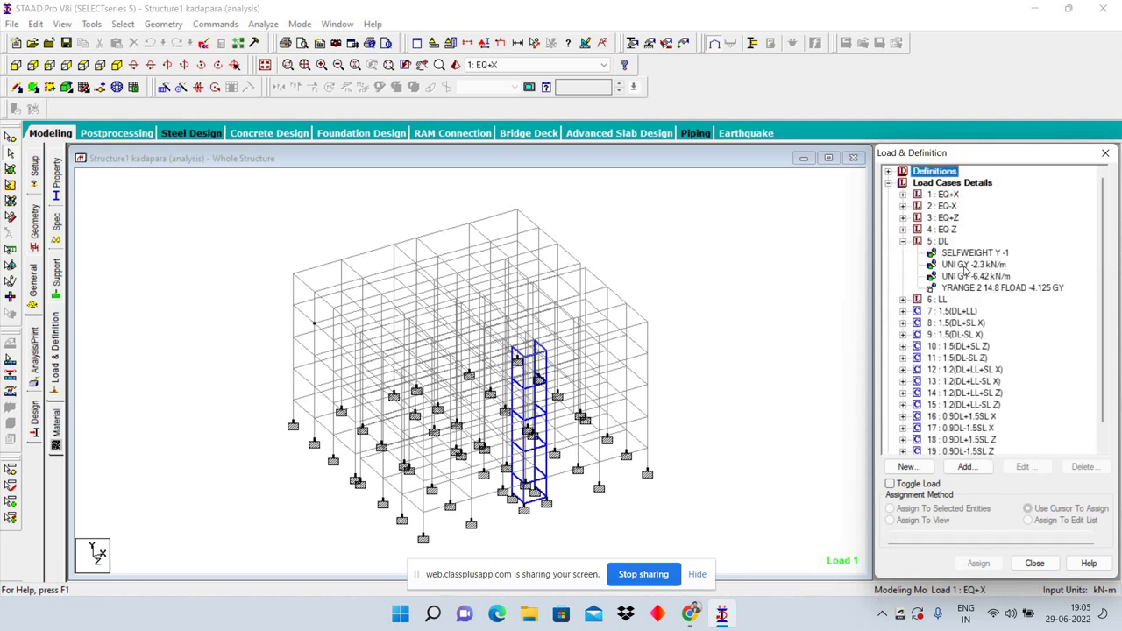
{"action": "left_click", "coordinate": [967, 253]}
{"action": "left_click", "coordinate": [968, 264]}
{"action": "left_click", "coordinate": [971, 276]}
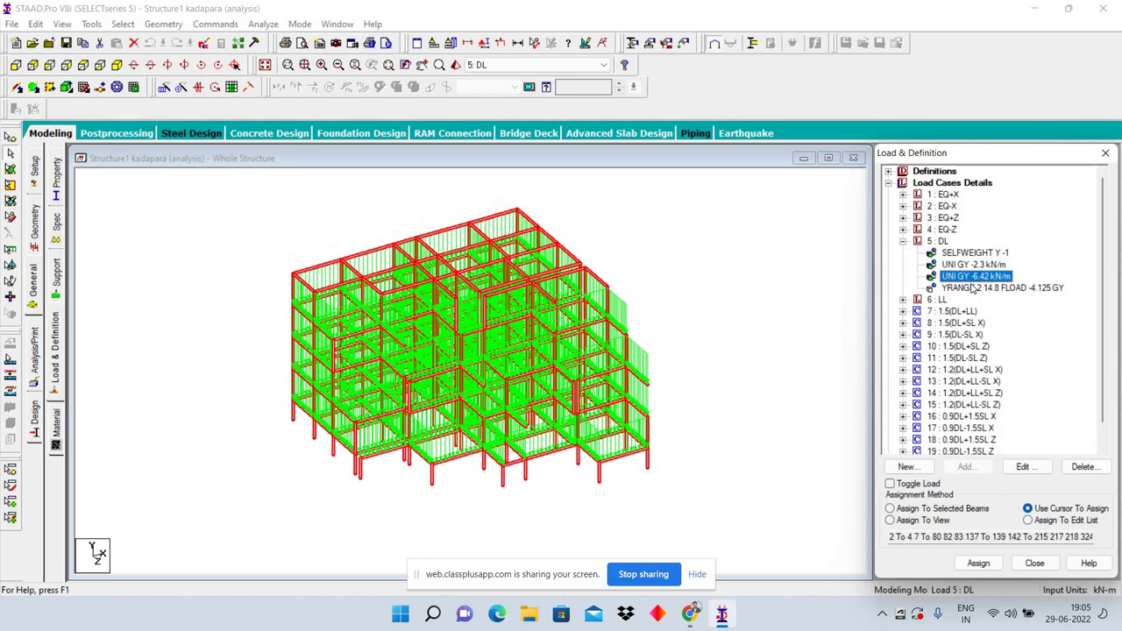
{"action": "left_click", "coordinate": [972, 288]}
{"action": "left_click", "coordinate": [973, 276]}
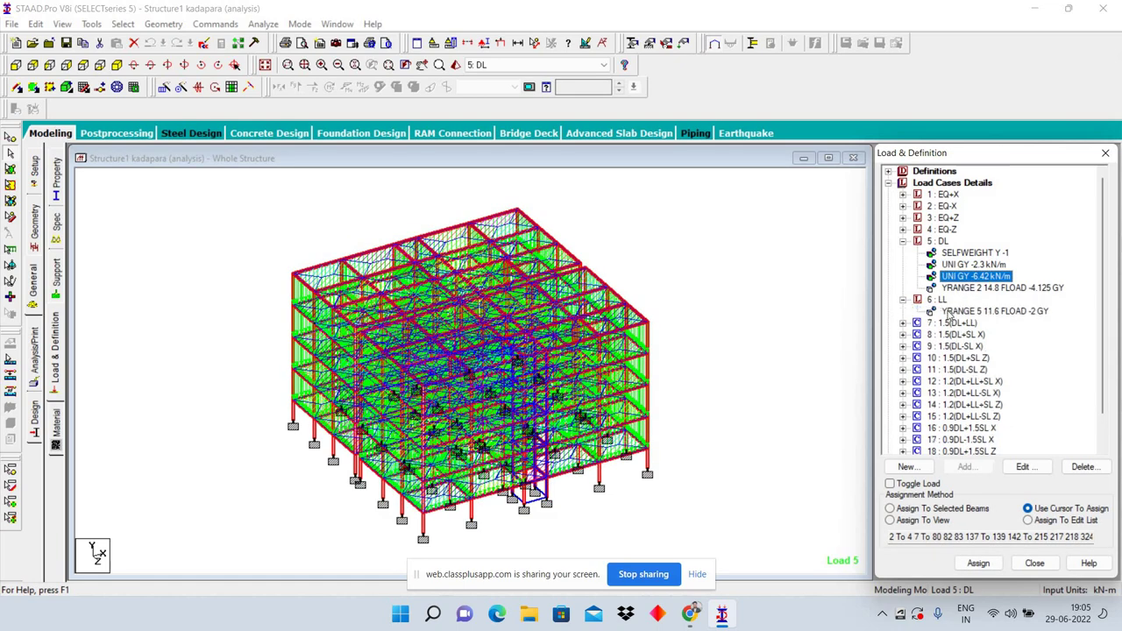
Step: Show the 6 : LL live floor load and inspect beam 87's details before returning to the browser
{"action": "left_click", "coordinate": [948, 313]}
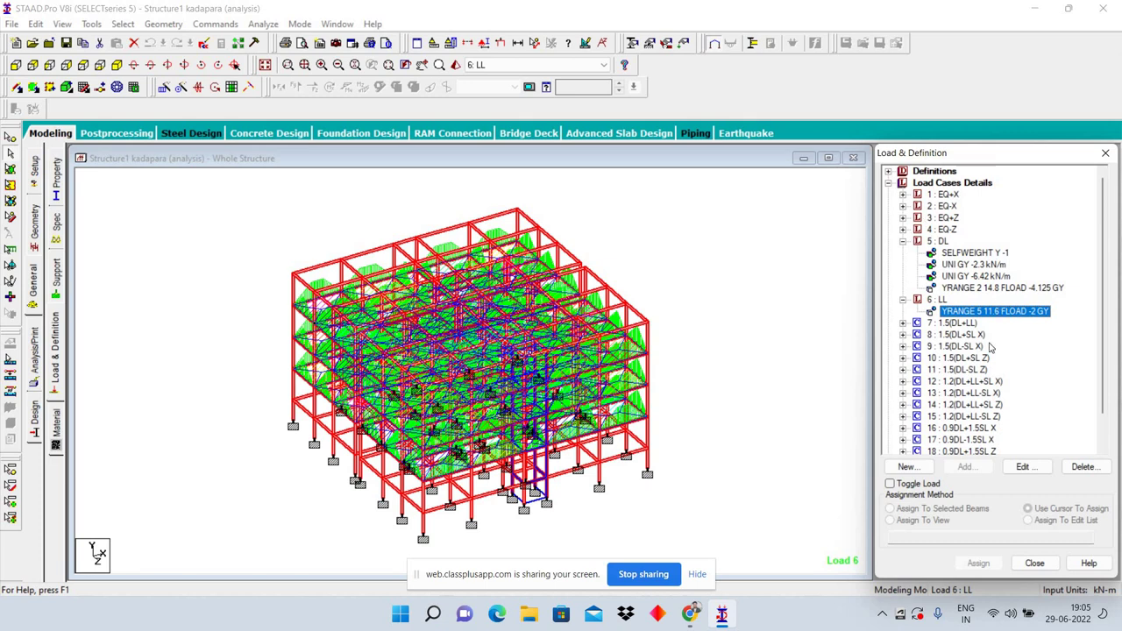
{"action": "scroll", "coordinate": [885, 408], "scroll_direction": "down", "scroll_amount": 1}
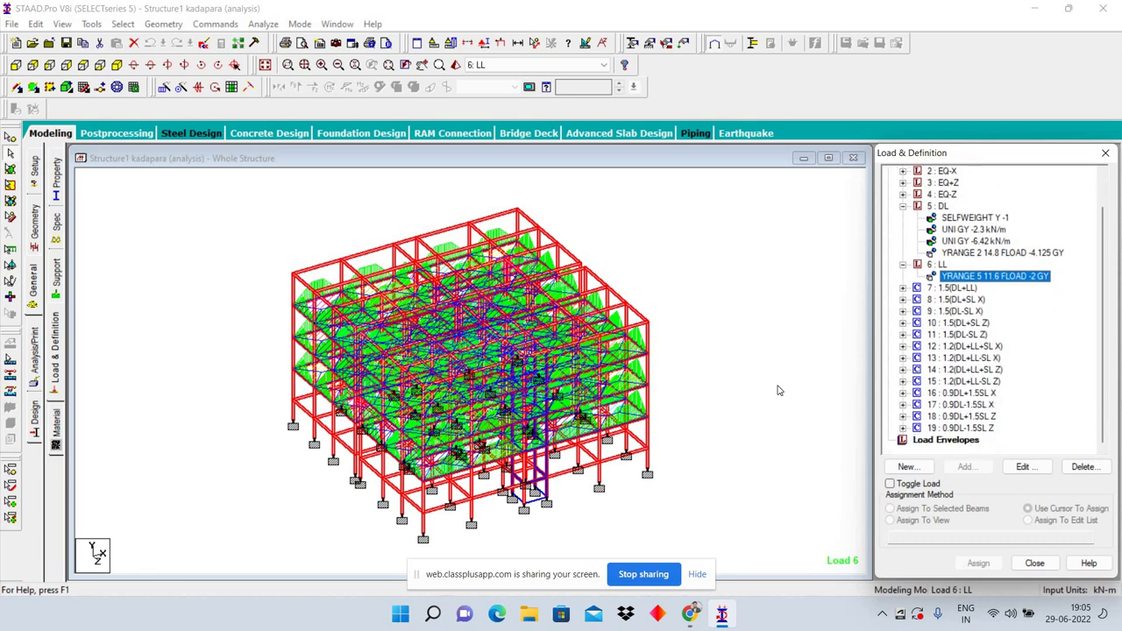
{"action": "left_click", "coordinate": [102, 359]}
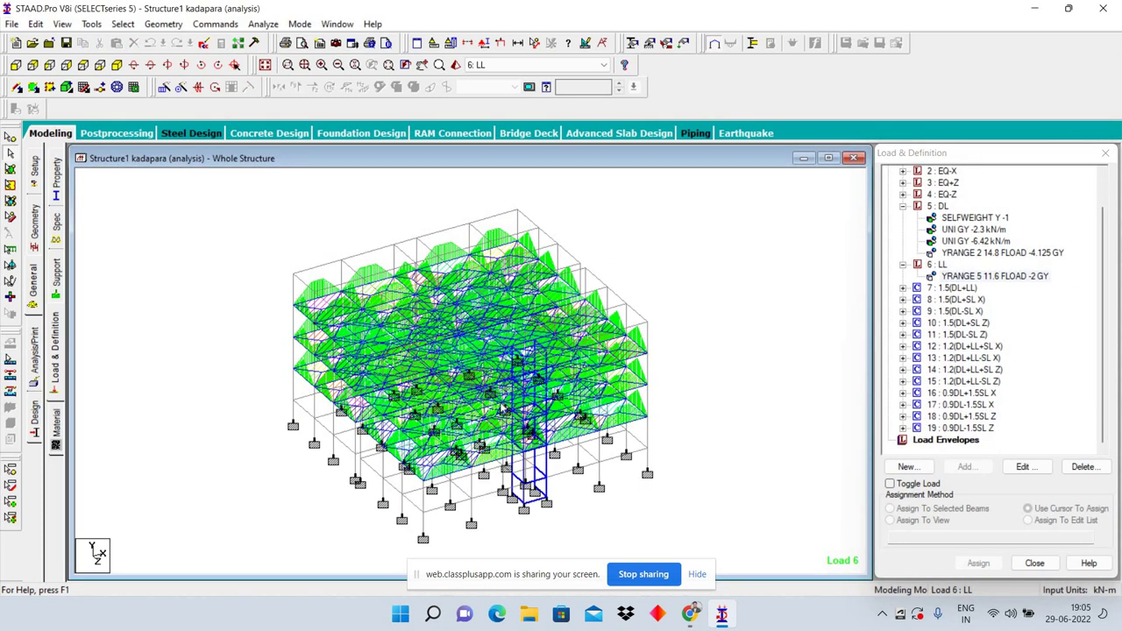
{"action": "double_click", "coordinate": [293, 385]}
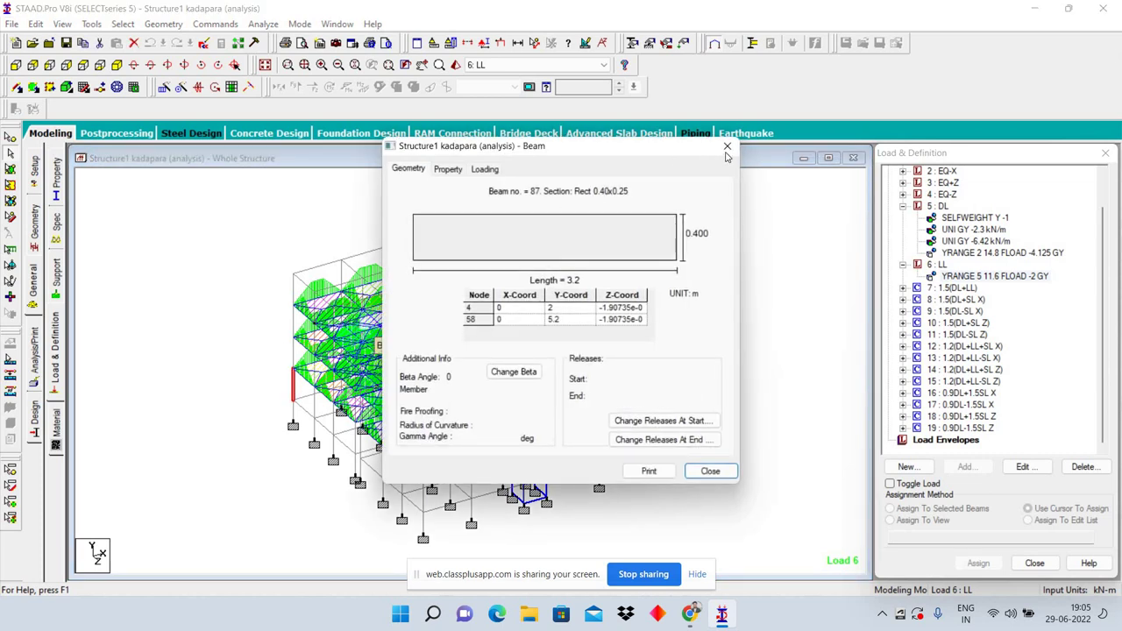
{"action": "key", "text": "Escape"}
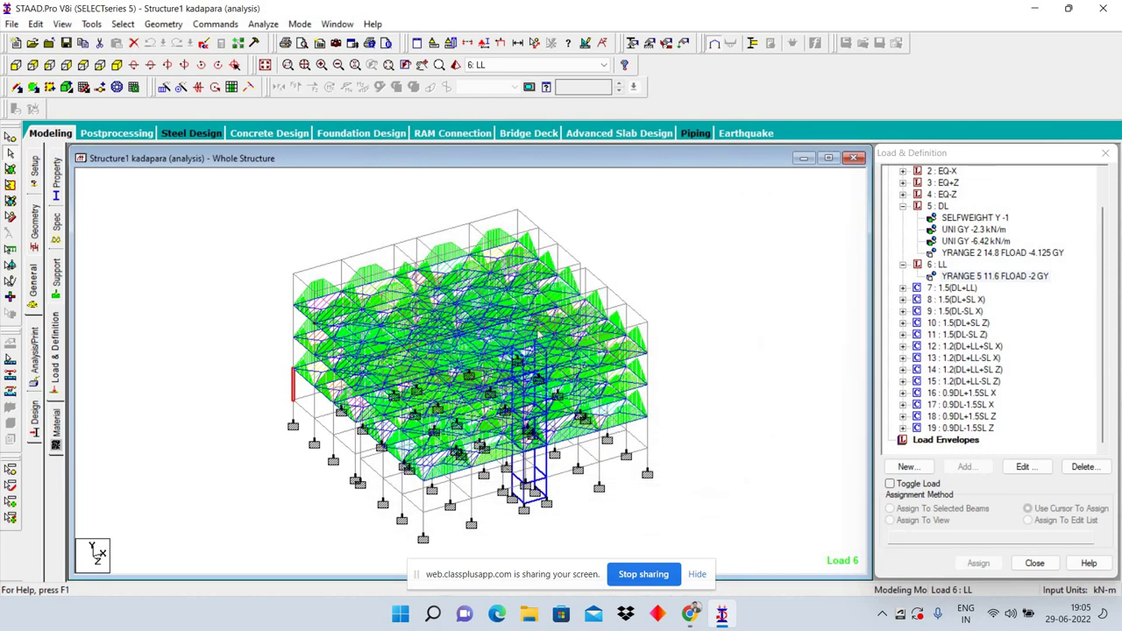
{"action": "left_click", "coordinate": [691, 613]}
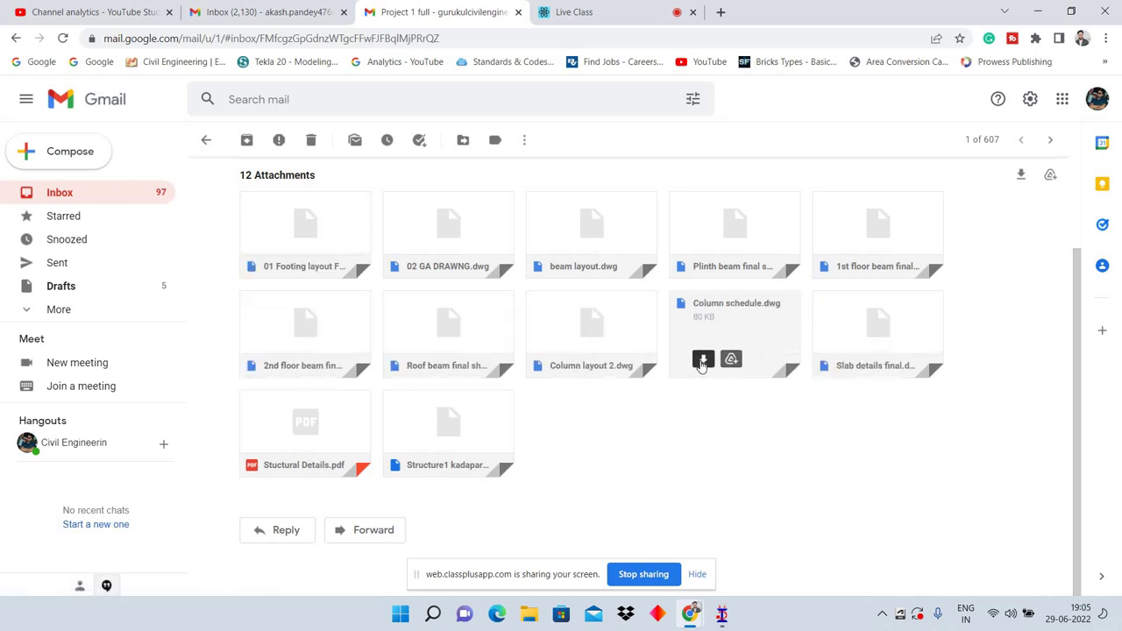
Step: Download Column schedule.dwg from the Project 1 full email and dismiss its preview
{"action": "left_click", "coordinate": [702, 361]}
{"action": "left_click", "coordinate": [700, 347]}
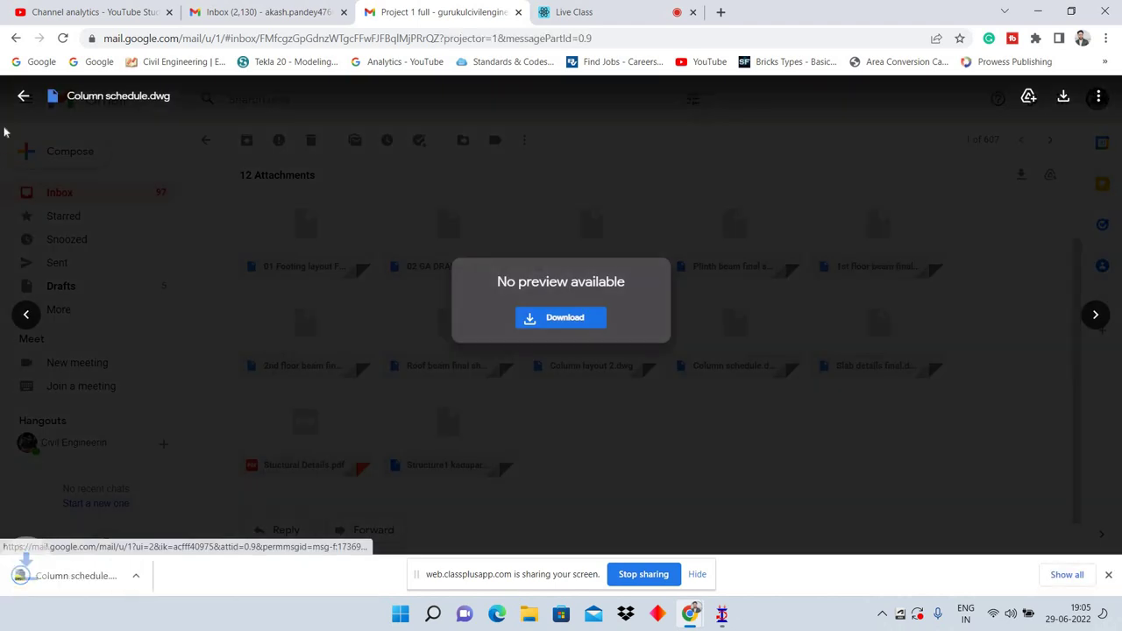
{"action": "key", "text": "Escape"}
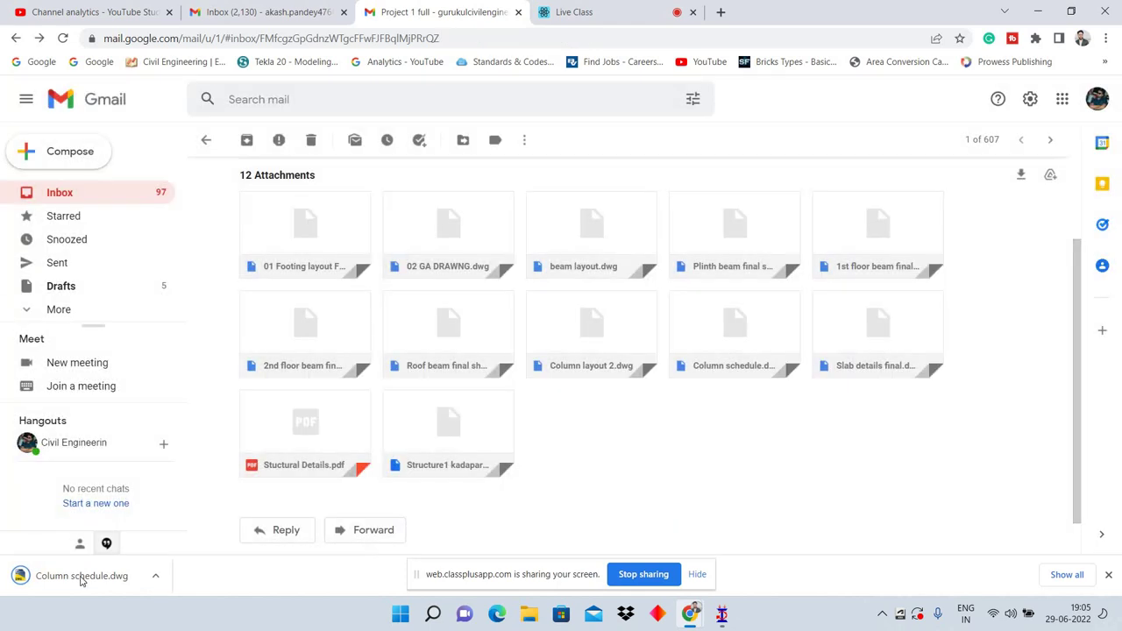
Step: Open Column schedule.dwg in AutoCAD, zoom out to check the schedule, then go back to Gmail
{"action": "left_click", "coordinate": [82, 577]}
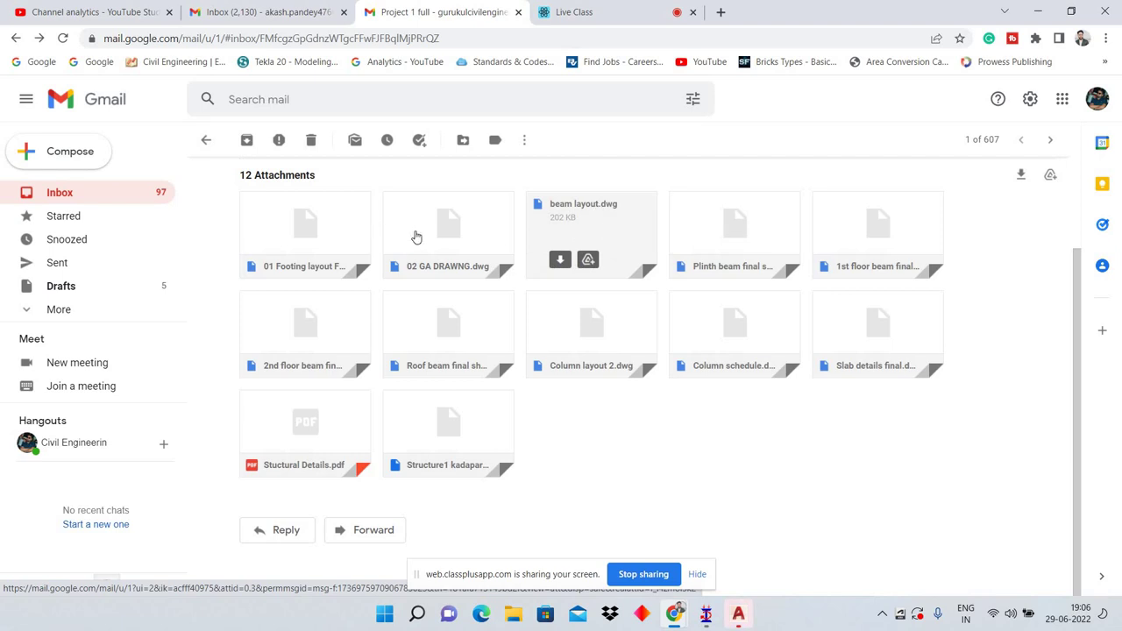
{"action": "mouse_move", "coordinate": [738, 614]}
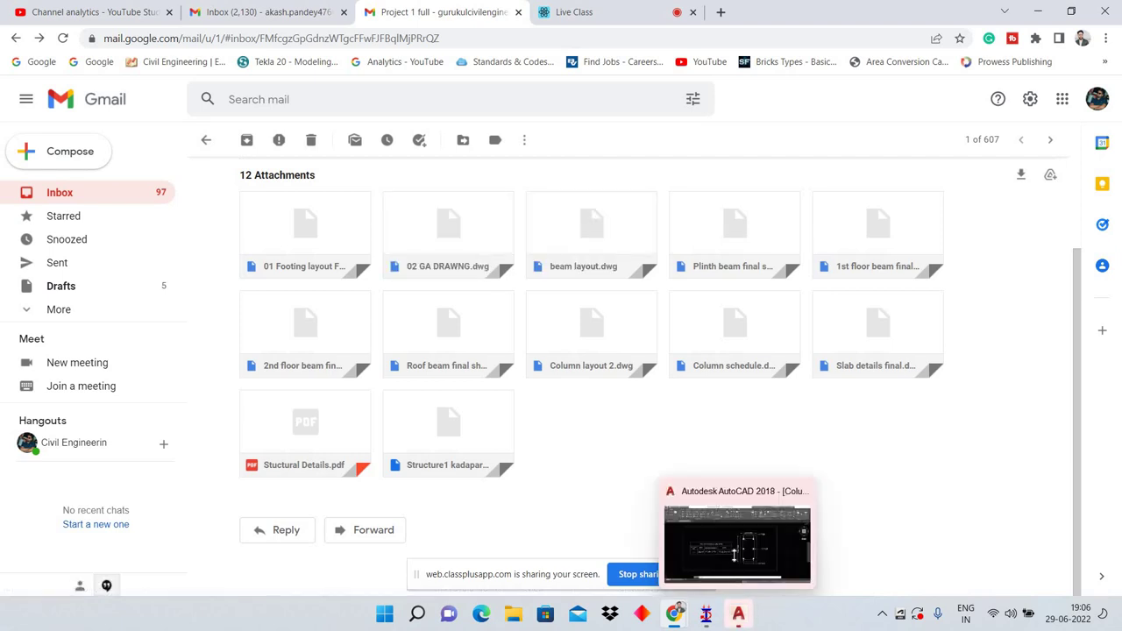
{"action": "left_click", "coordinate": [736, 543]}
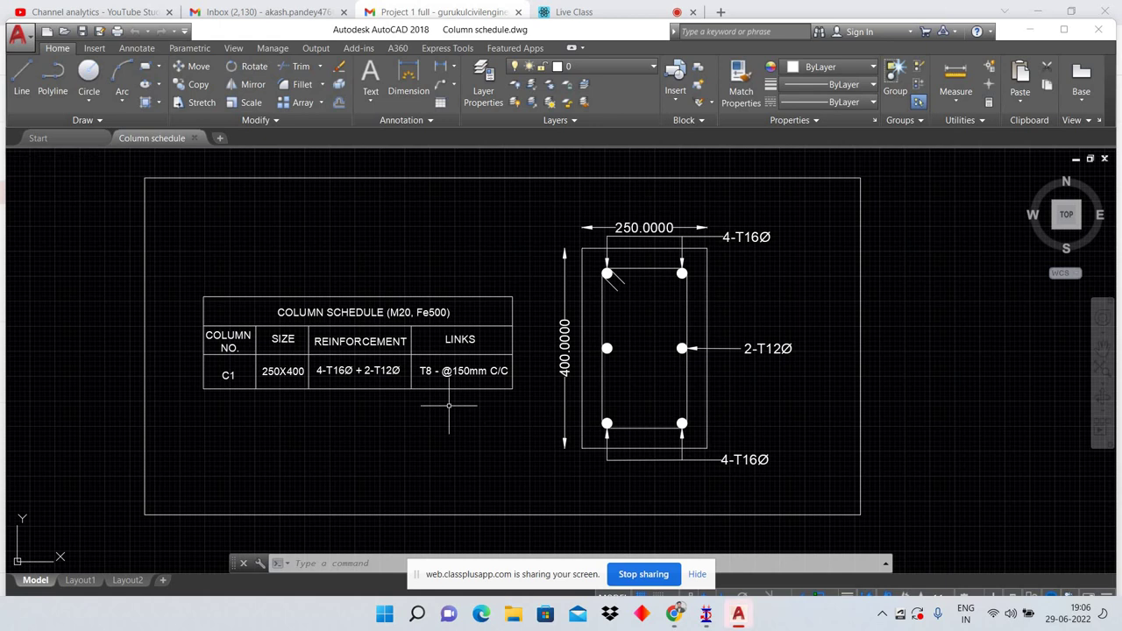
{"action": "scroll", "coordinate": [448, 405], "scroll_direction": "down", "scroll_amount": 2}
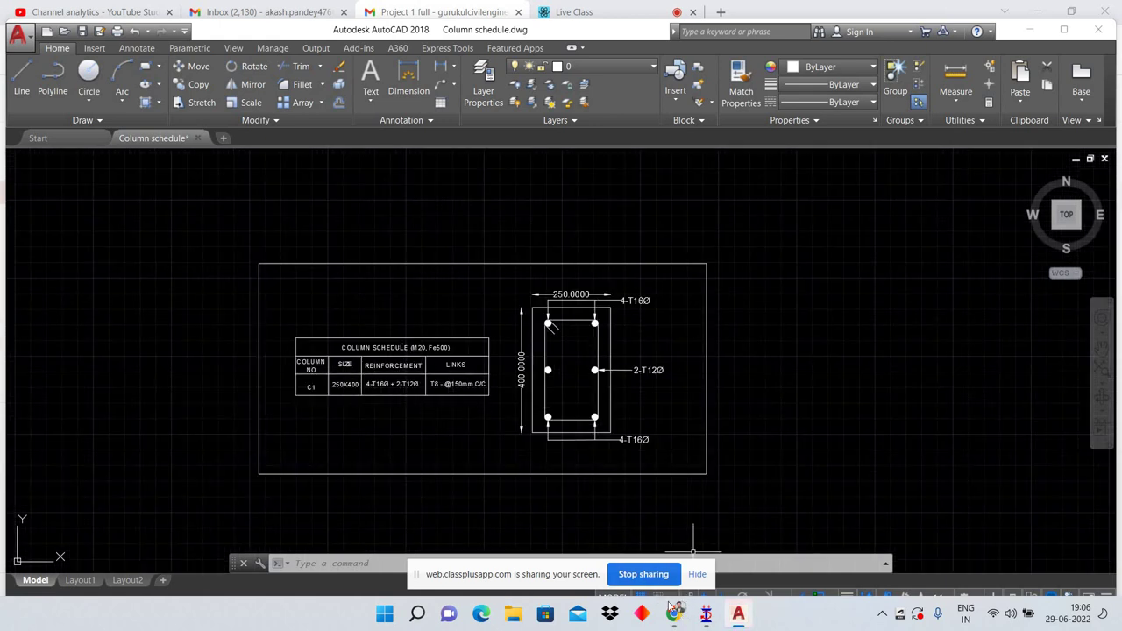
{"action": "mouse_move", "coordinate": [673, 613]}
{"action": "left_click", "coordinate": [592, 536]}
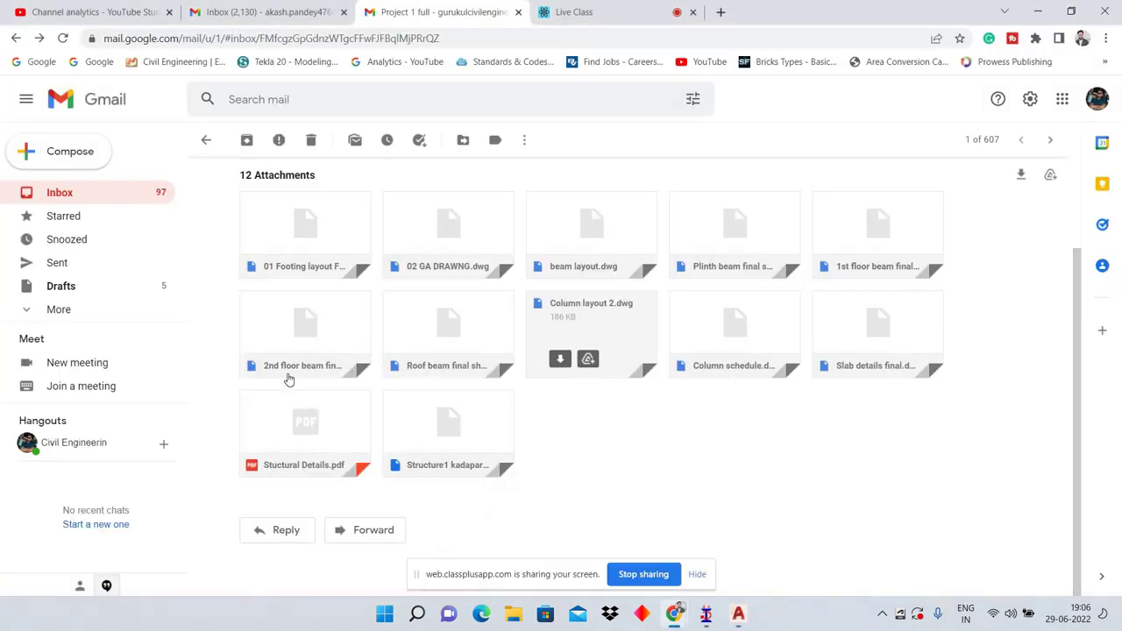
Step: Open the downloaded 2nd floor beam final sheet.dwg in AutoCAD from the download bar
{"action": "left_click", "coordinate": [274, 360]}
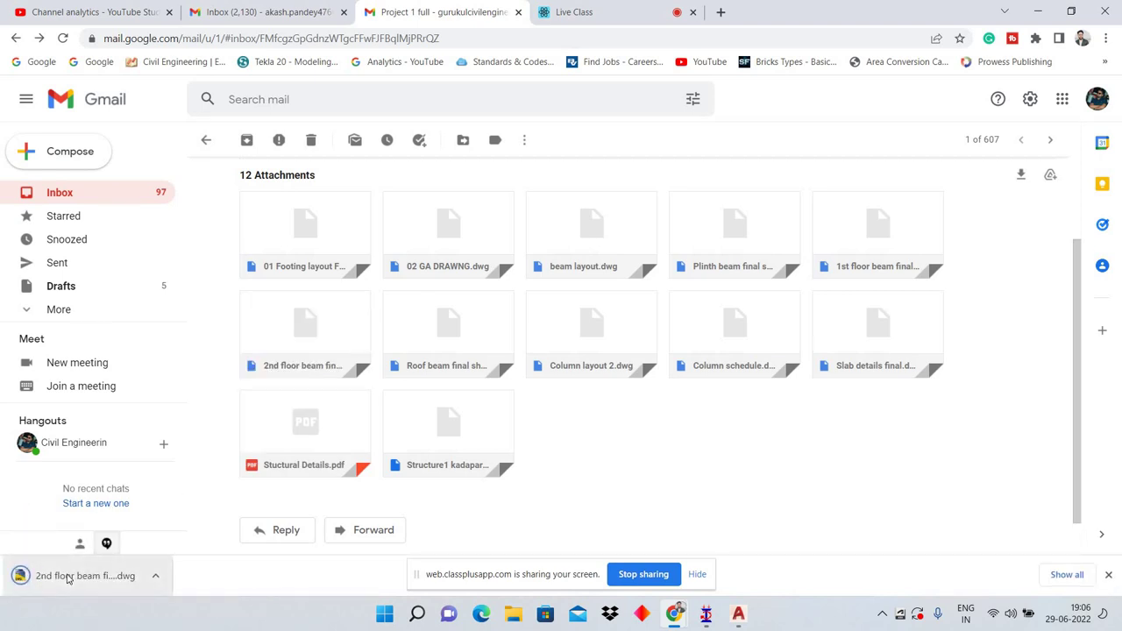
{"action": "left_click", "coordinate": [85, 575]}
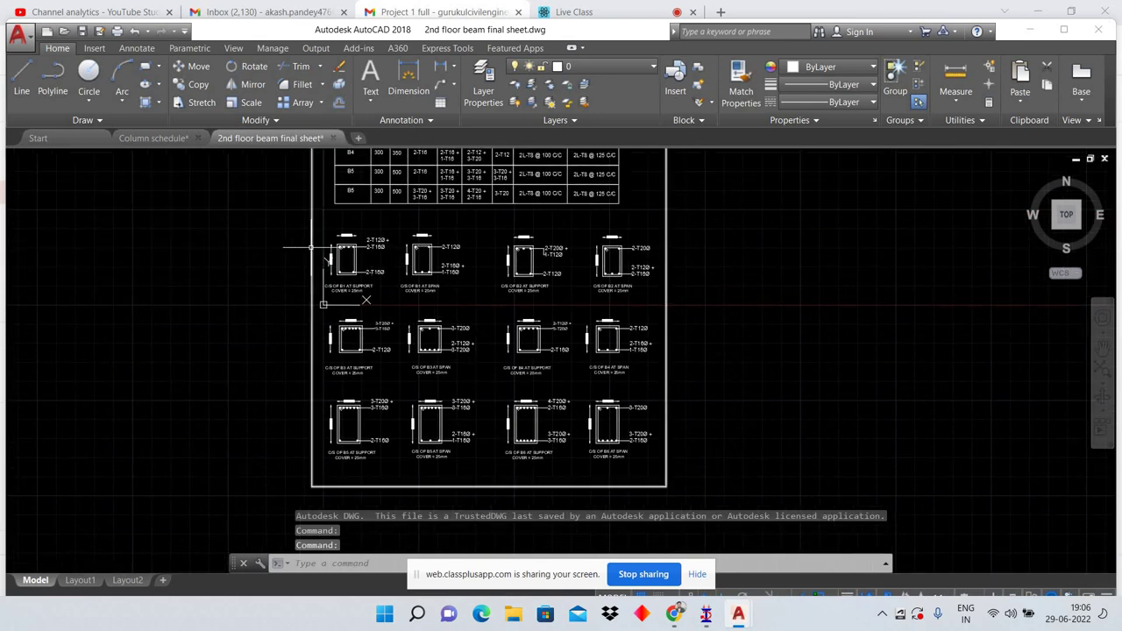
Step: Zoom in and out across the 2nd floor beam schedule
{"action": "scroll", "coordinate": [368, 260], "scroll_direction": "up", "scroll_amount": 4}
{"action": "scroll", "coordinate": [421, 289], "scroll_direction": "down", "scroll_amount": 2}
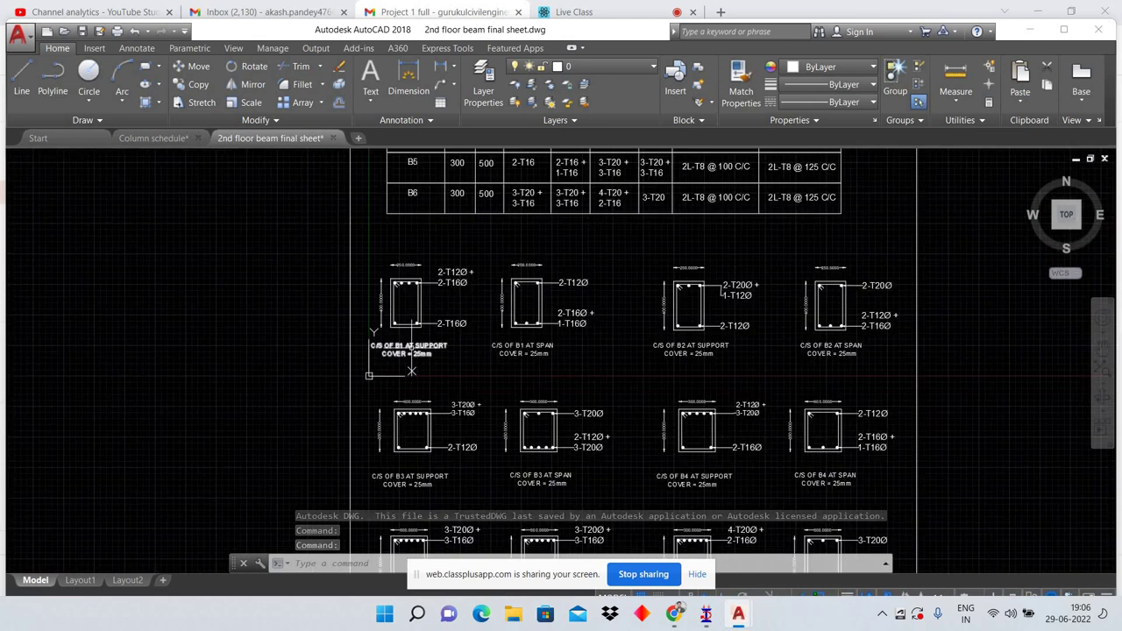
{"action": "scroll", "coordinate": [453, 303], "scroll_direction": "down", "scroll_amount": 2}
{"action": "scroll", "coordinate": [614, 219], "scroll_direction": "up", "scroll_amount": 1}
{"action": "scroll", "coordinate": [636, 245], "scroll_direction": "up", "scroll_amount": 3}
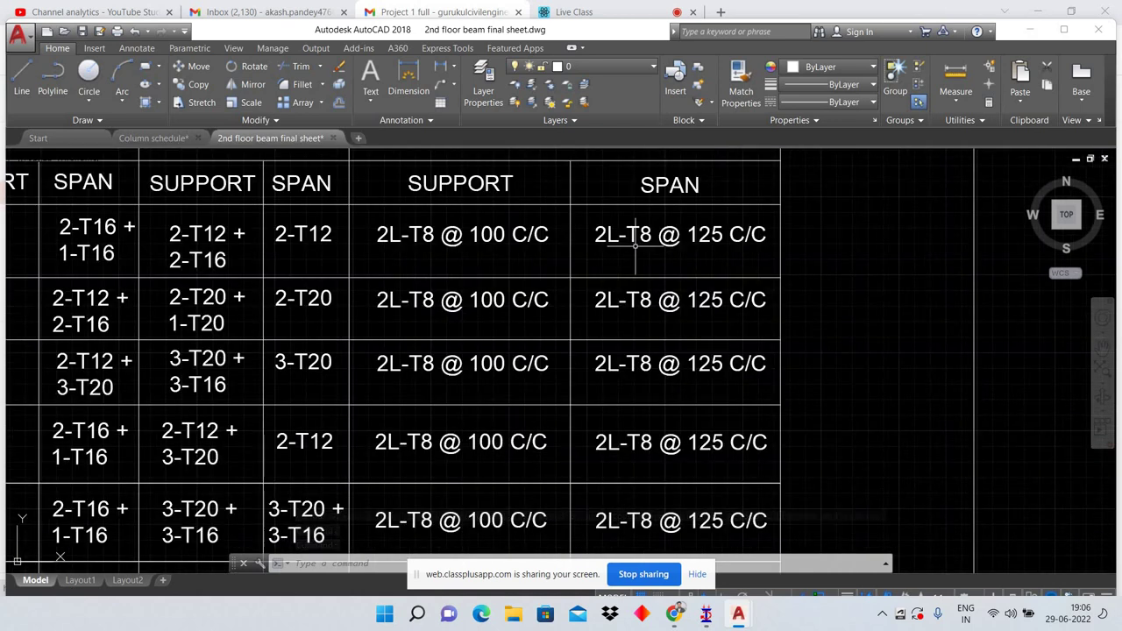
{"action": "scroll", "coordinate": [636, 246], "scroll_direction": "down", "scroll_amount": 3}
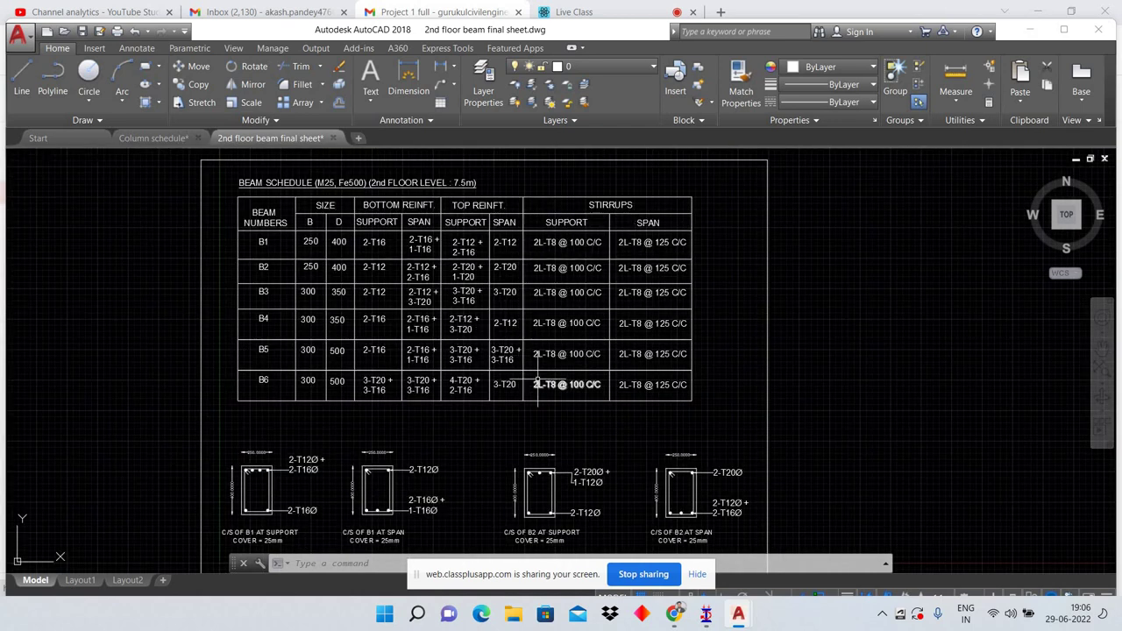
{"action": "scroll", "coordinate": [570, 292], "scroll_direction": "up", "scroll_amount": 2}
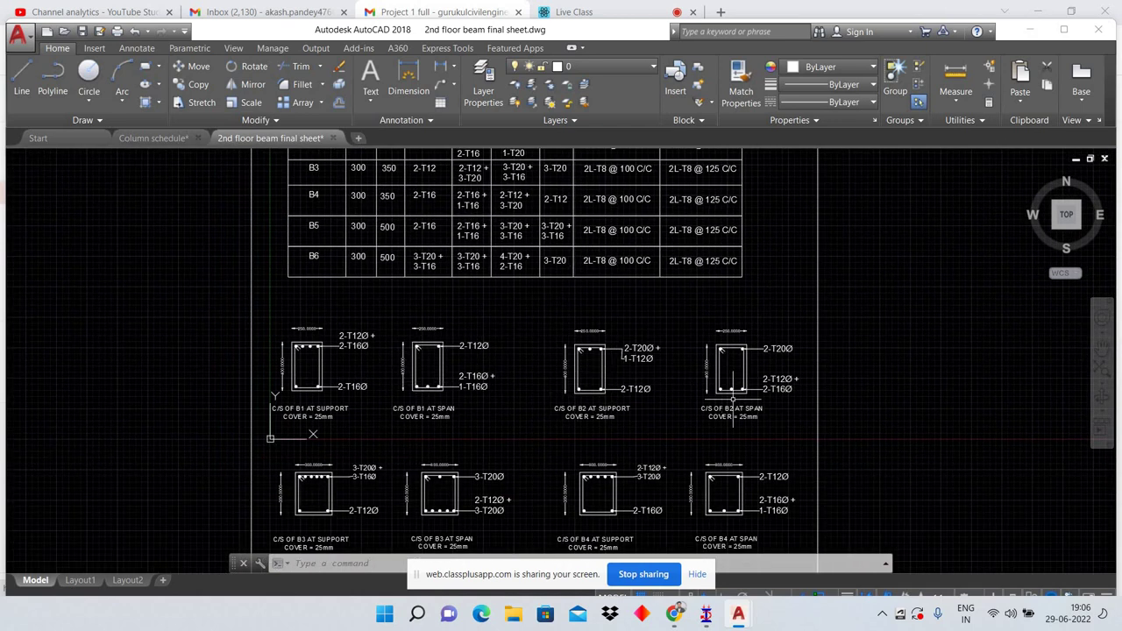
Step: Pan through the B1–B6 beam cross-sections, then go back to the Gmail attachments
{"action": "middle_click_drag", "start_coordinate": [732, 399], "coordinate": [738, 252]}
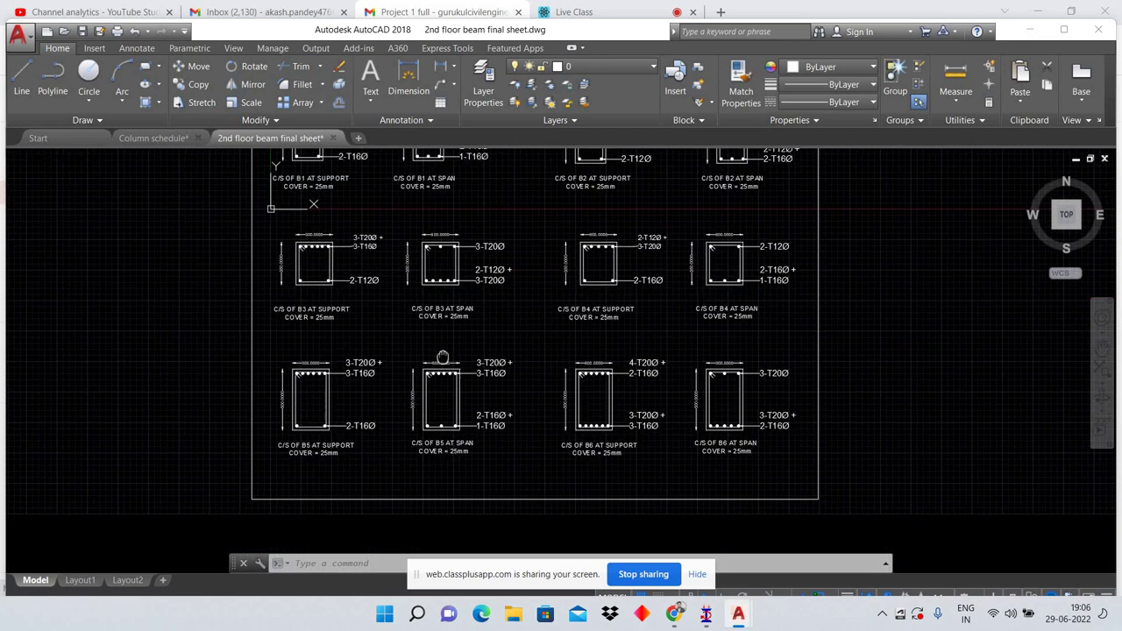
{"action": "middle_click_drag", "start_coordinate": [451, 448], "coordinate": [441, 347]}
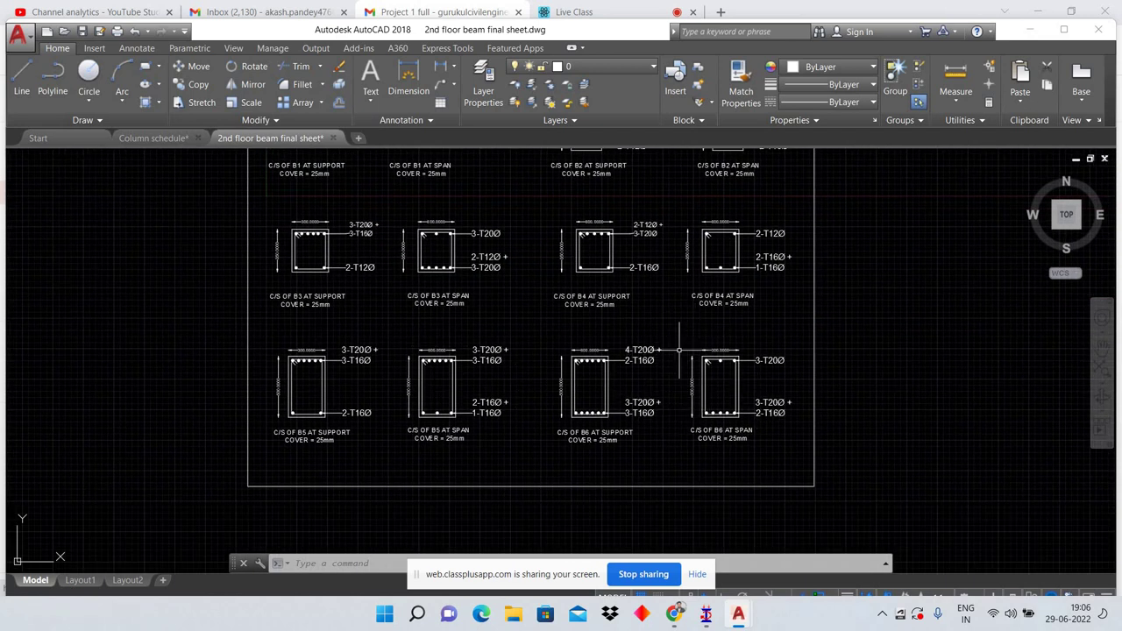
{"action": "middle_click_drag", "start_coordinate": [669, 325], "coordinate": [668, 421]}
{"action": "scroll", "coordinate": [566, 362], "scroll_direction": "up", "scroll_amount": 5}
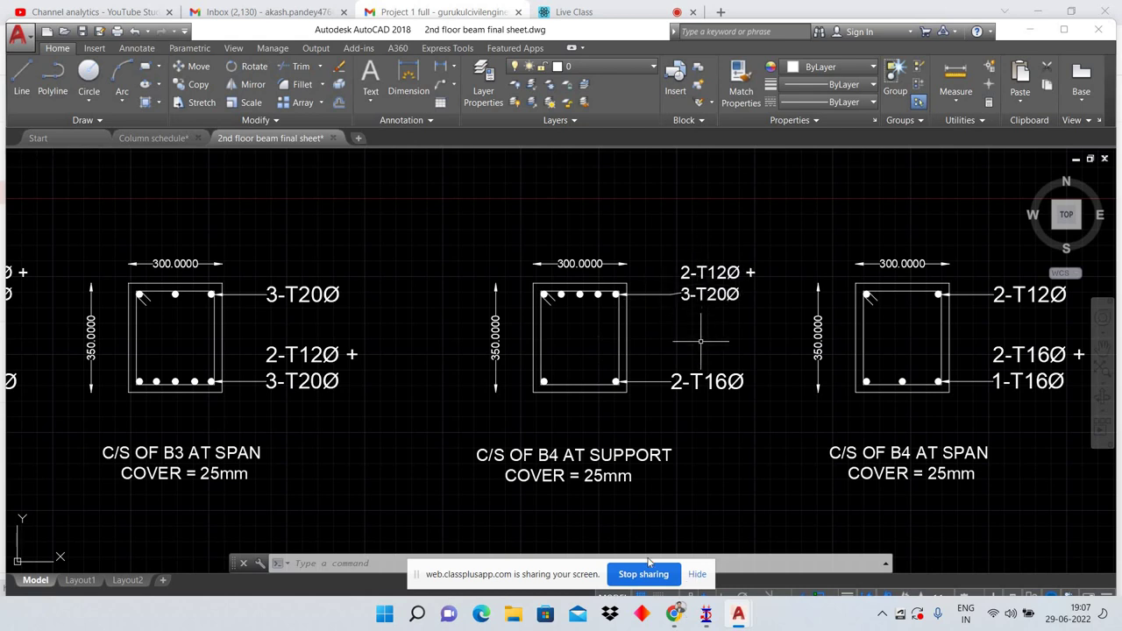
{"action": "mouse_move", "coordinate": [673, 613]}
{"action": "left_click", "coordinate": [631, 544]}
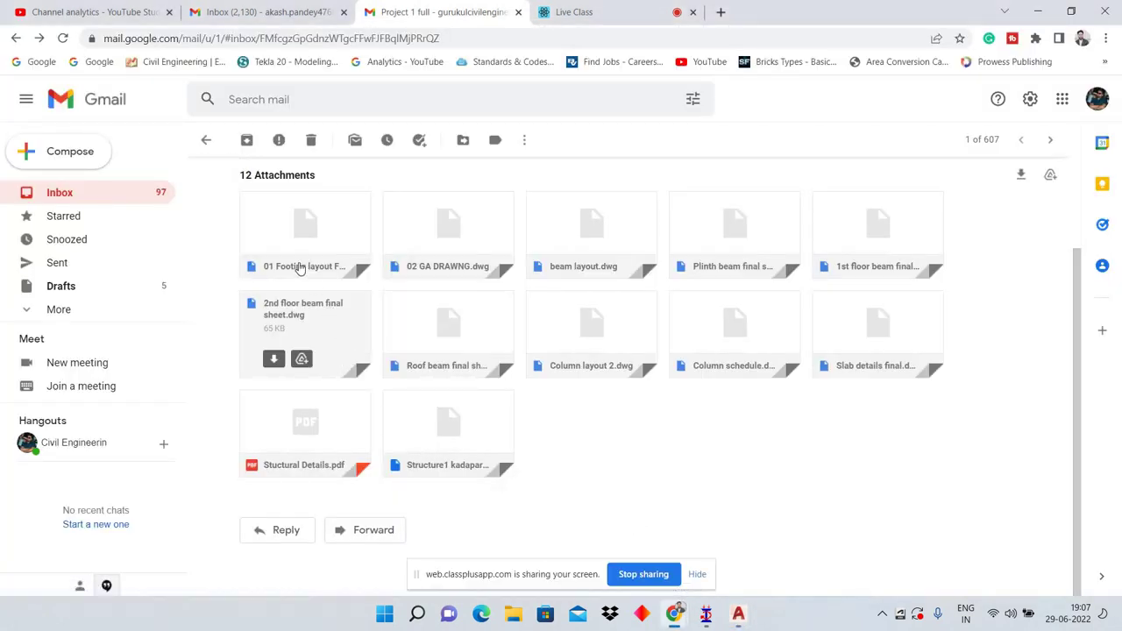
Step: Download the footing layout attachment and open 01 Footing layout FINAL.dwg in AutoCAD
{"action": "mouse_move", "coordinate": [305, 233]}
{"action": "left_click", "coordinate": [274, 261]}
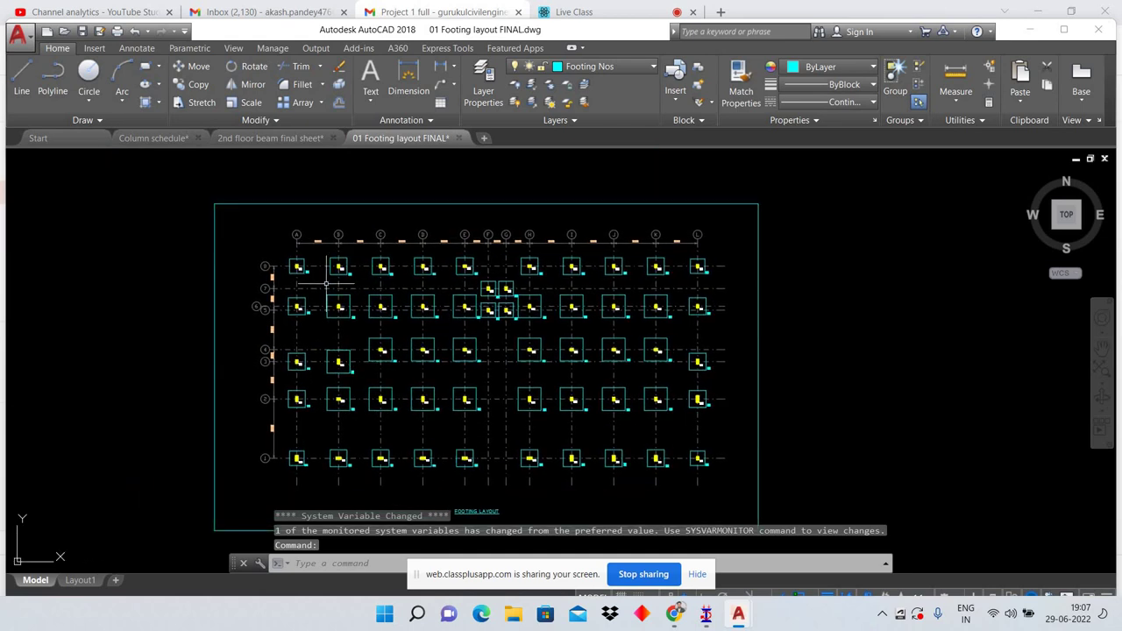
Step: Zoom around the footing grid plan and check the 3835 spacing between grids A and B
{"action": "scroll", "coordinate": [328, 225], "scroll_direction": "up", "scroll_amount": 6}
{"action": "left_click", "coordinate": [350, 224]}
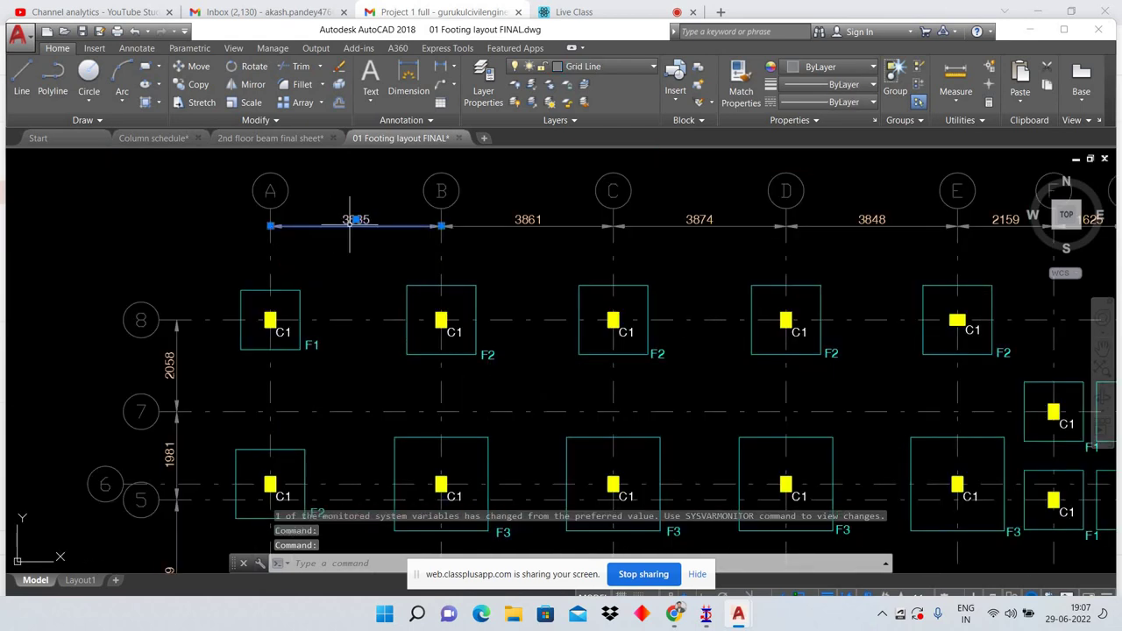
{"action": "scroll", "coordinate": [384, 263], "scroll_direction": "down", "scroll_amount": 5}
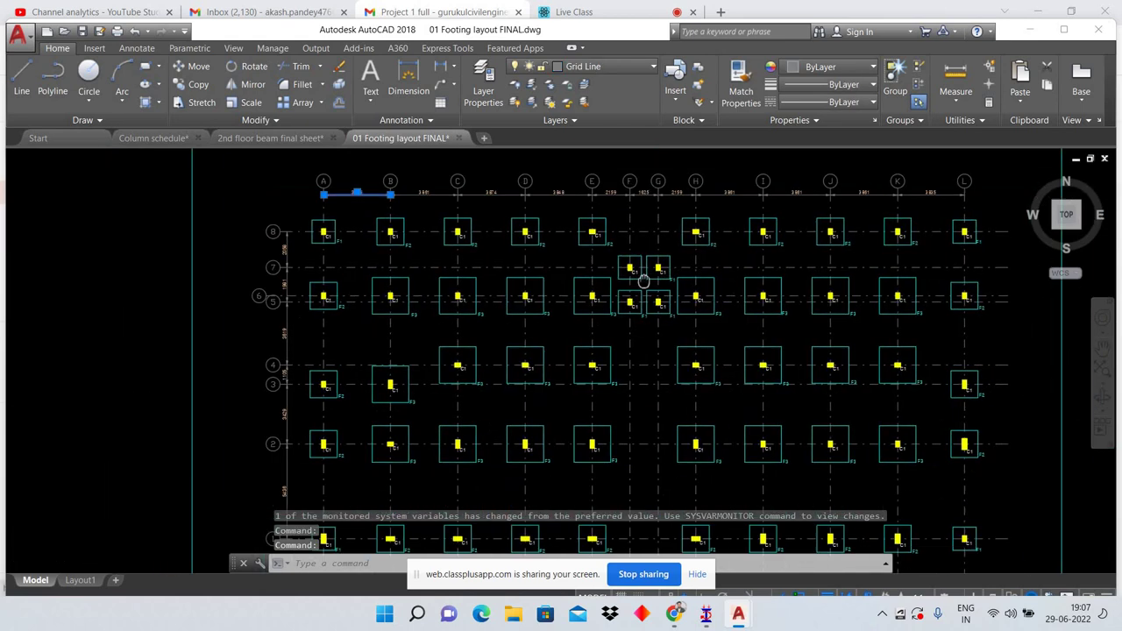
{"action": "scroll", "coordinate": [850, 351], "scroll_direction": "down", "scroll_amount": 2}
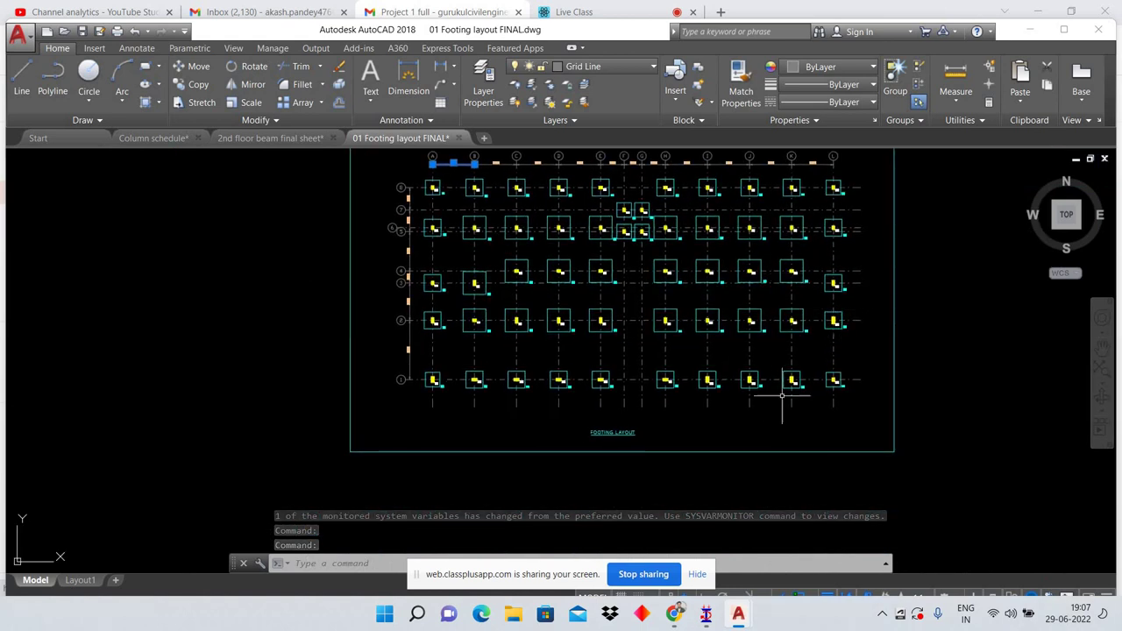
{"action": "scroll", "coordinate": [783, 395], "scroll_direction": "up", "scroll_amount": 2}
{"action": "mouse_move", "coordinate": [673, 613]}
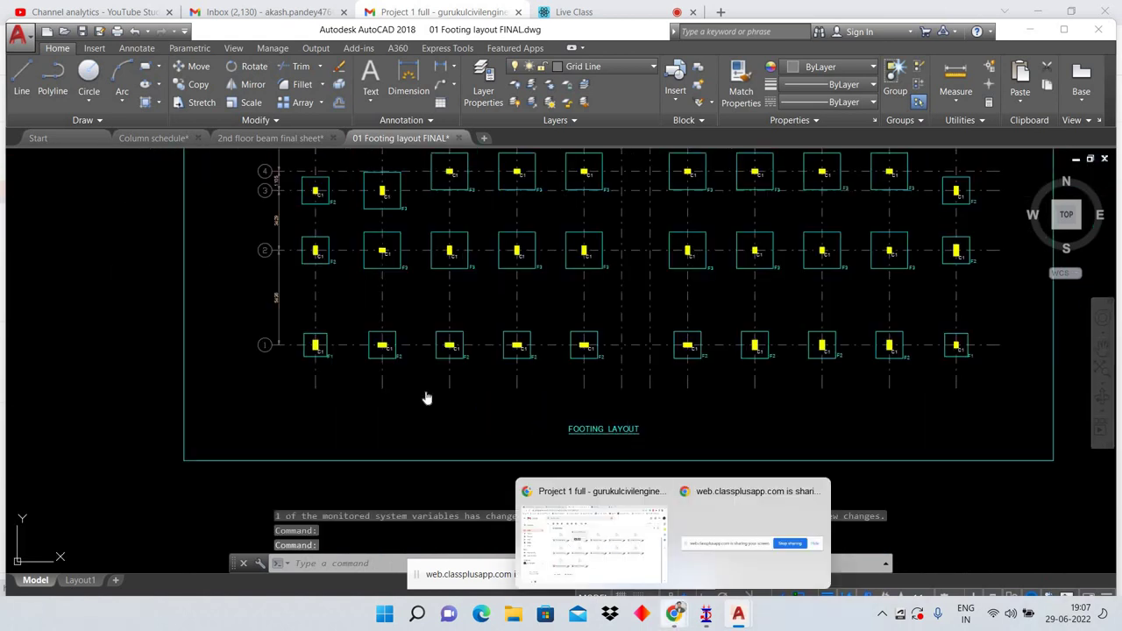
Step: Open the downloaded 02 GA DRAWNG.dwg in AutoCAD, accepting the non-Autodesk file warning
{"action": "left_click", "coordinate": [592, 535]}
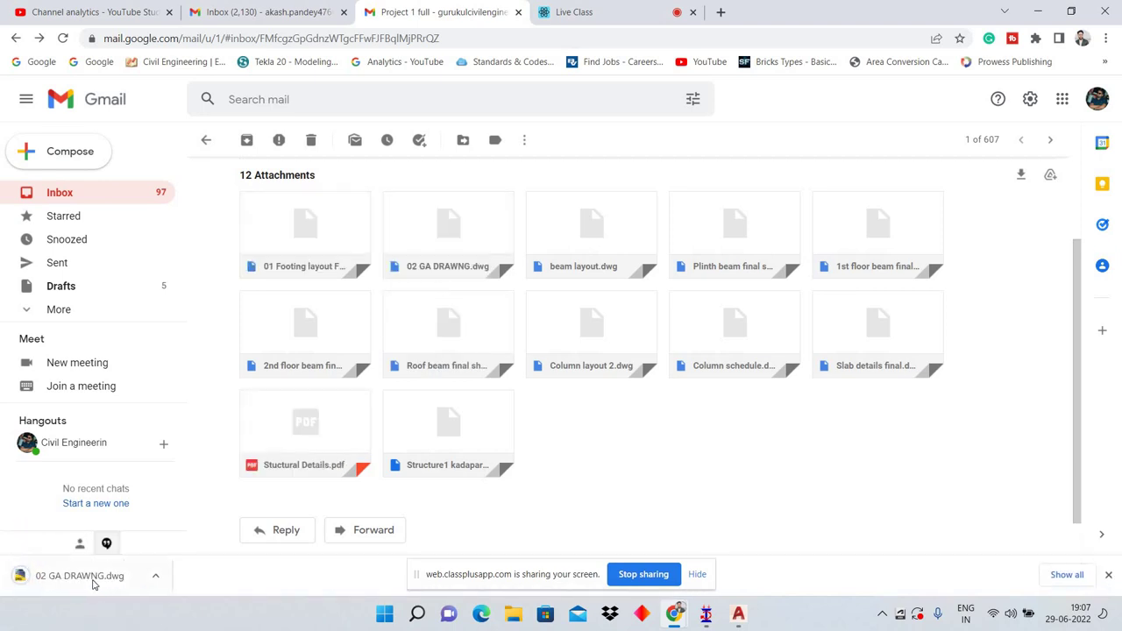
{"action": "left_click", "coordinate": [94, 584]}
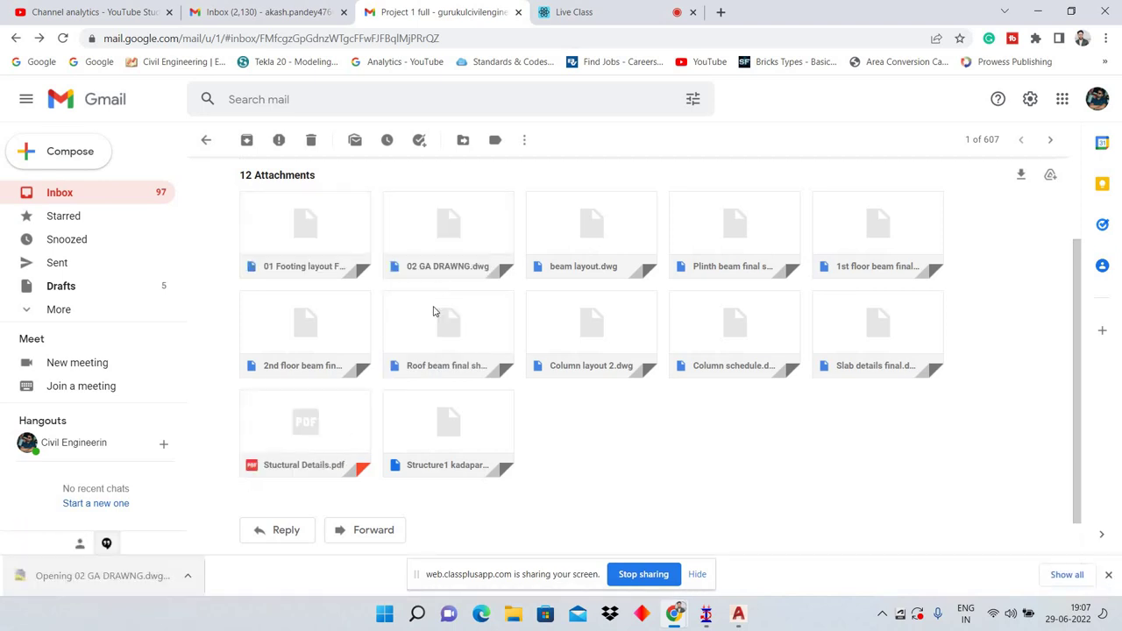
{"action": "key", "text": "Return"}
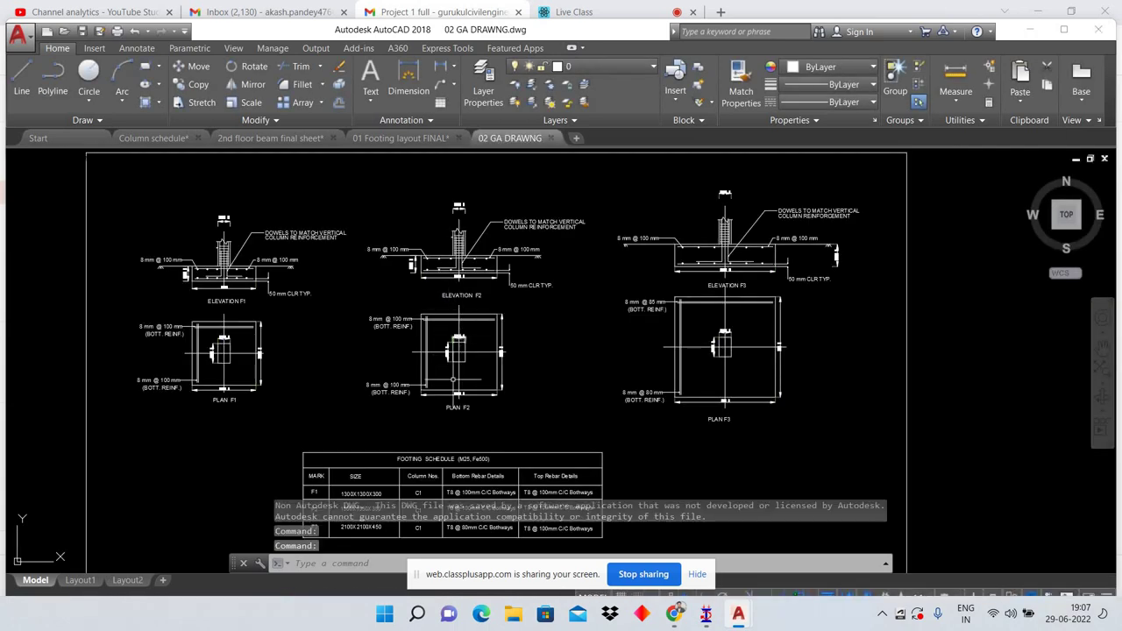
{"action": "scroll", "coordinate": [236, 251], "scroll_direction": "up", "scroll_amount": 2}
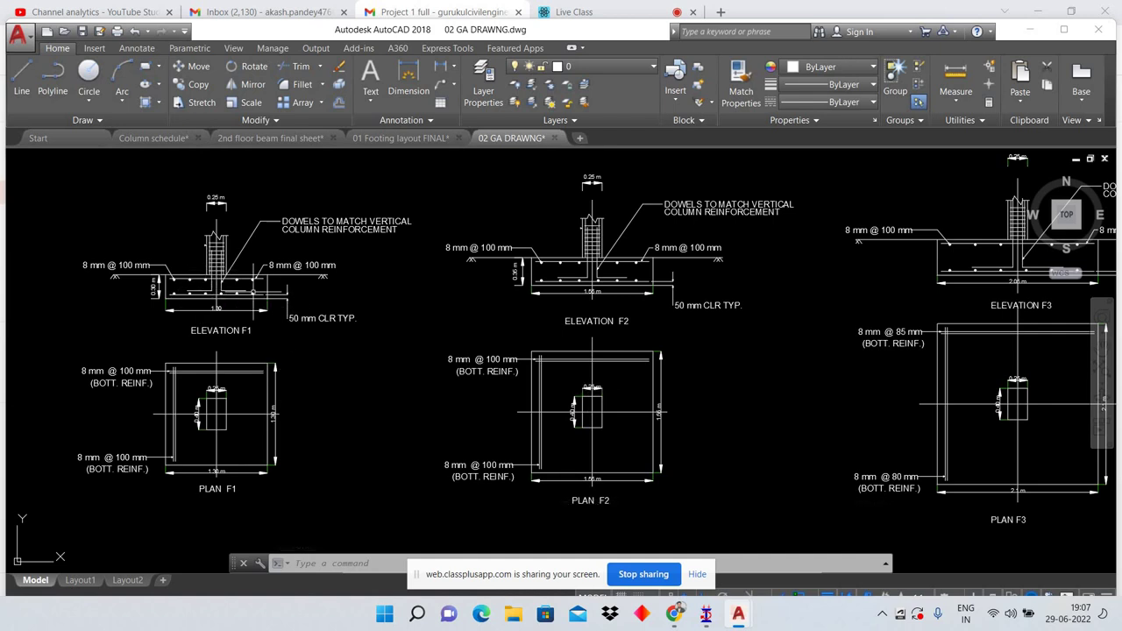
{"action": "scroll", "coordinate": [253, 290], "scroll_direction": "down", "scroll_amount": 2}
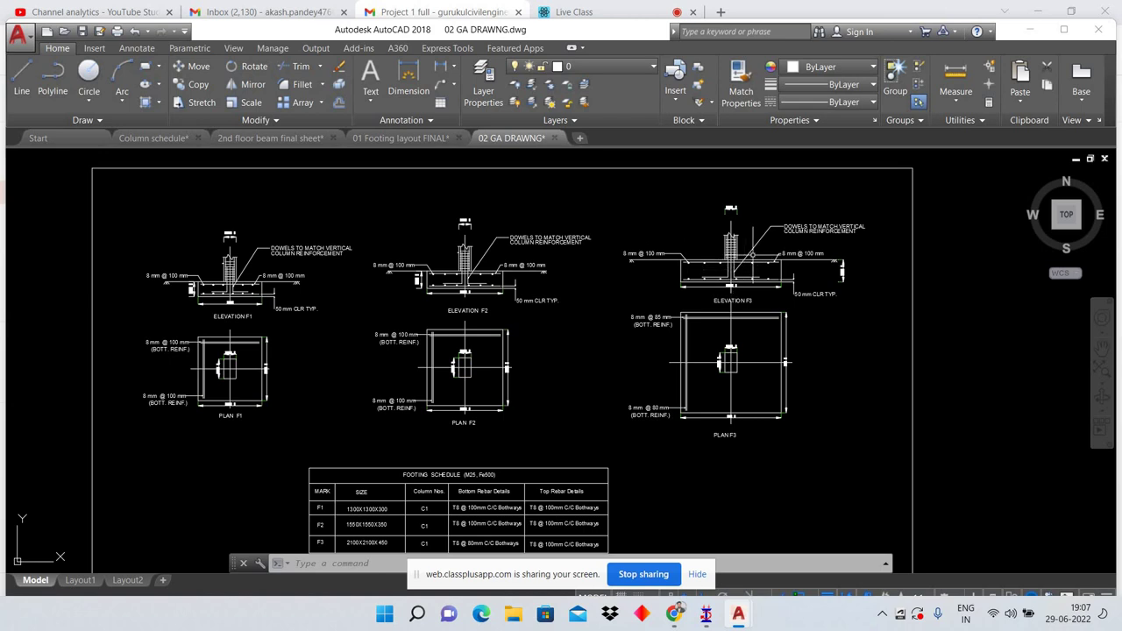
{"action": "scroll", "coordinate": [752, 256], "scroll_direction": "up", "scroll_amount": 4}
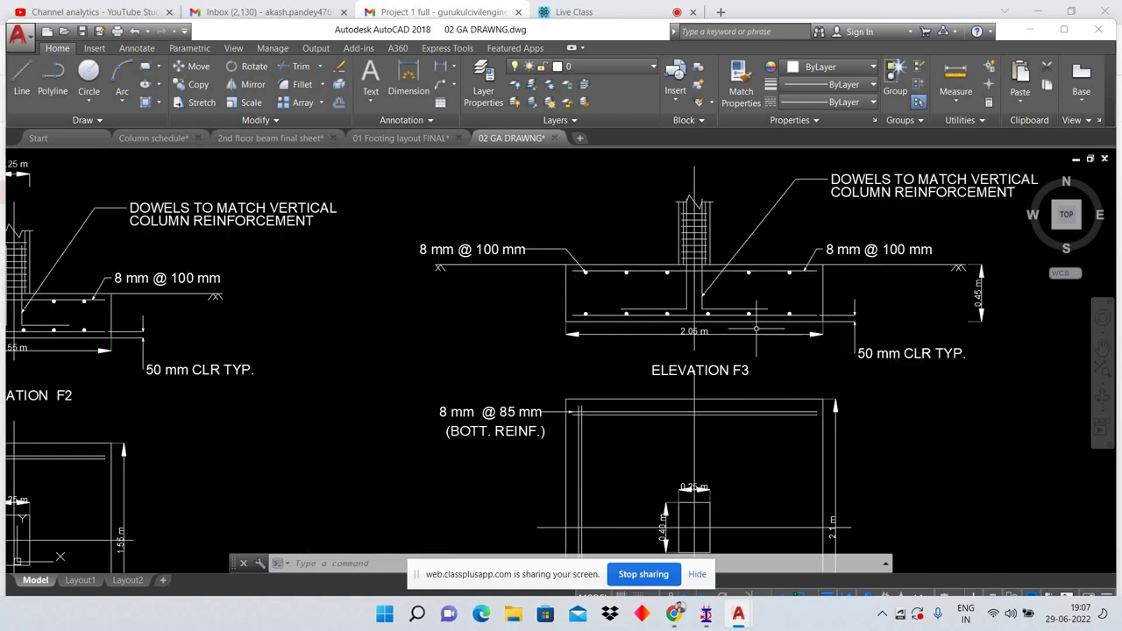
{"action": "scroll", "coordinate": [755, 329], "scroll_direction": "down", "scroll_amount": 3}
{"action": "scroll", "coordinate": [750, 280], "scroll_direction": "down", "scroll_amount": 1}
{"action": "scroll", "coordinate": [744, 234], "scroll_direction": "down", "scroll_amount": 1}
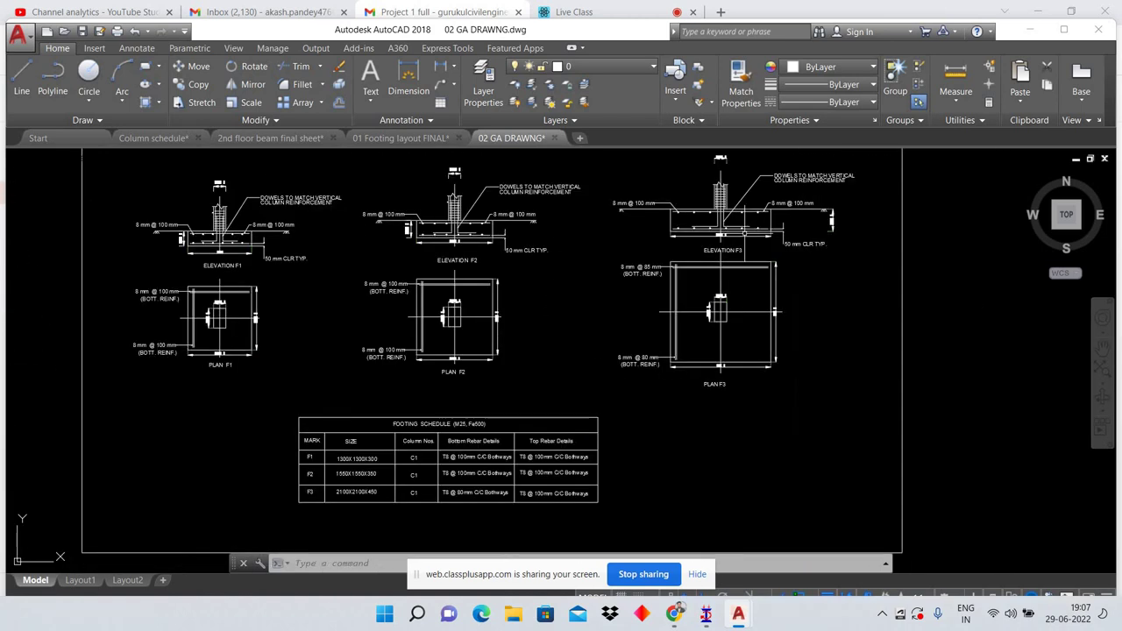
{"action": "mouse_move", "coordinate": [673, 614]}
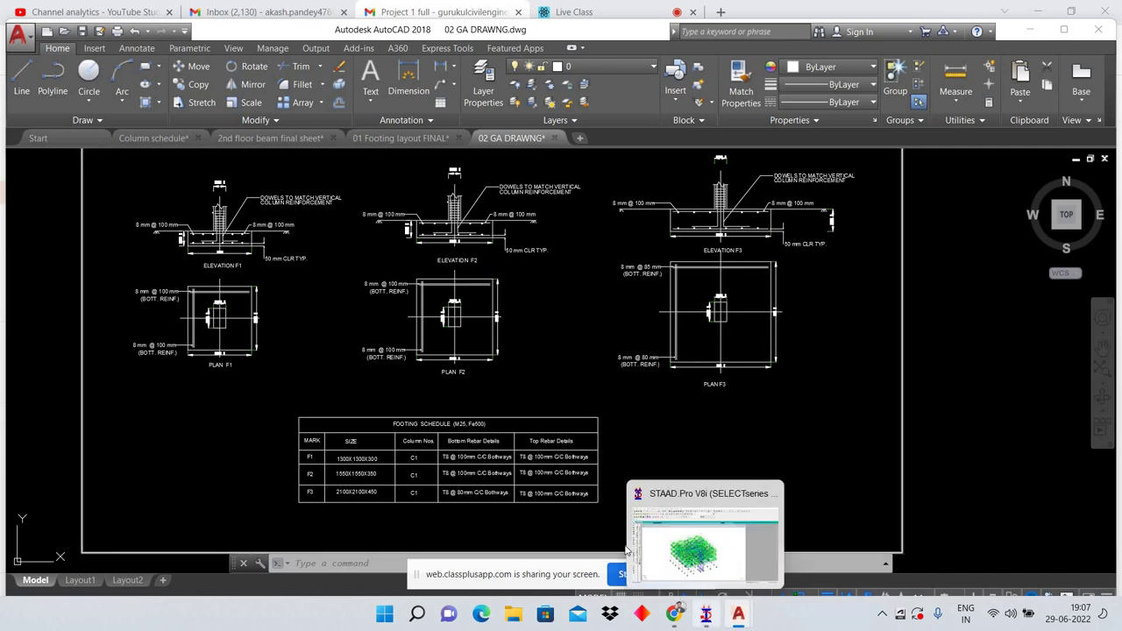
Step: Download the Plinth beam final sheet drawing from the project email's attachments
{"action": "left_click", "coordinate": [587, 535]}
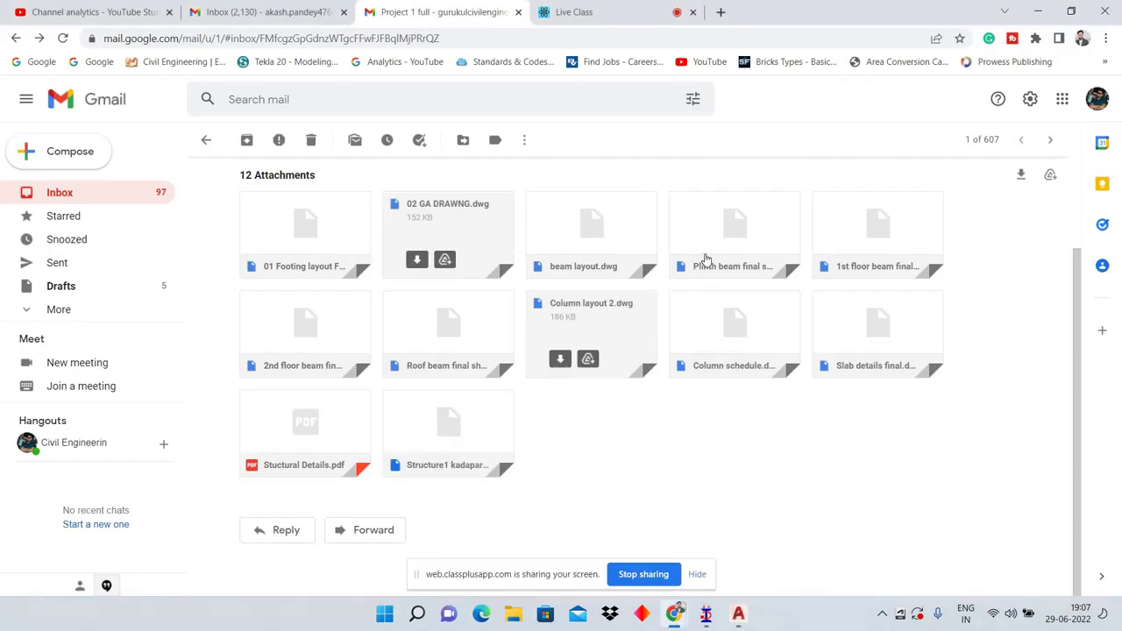
{"action": "left_click", "coordinate": [706, 261]}
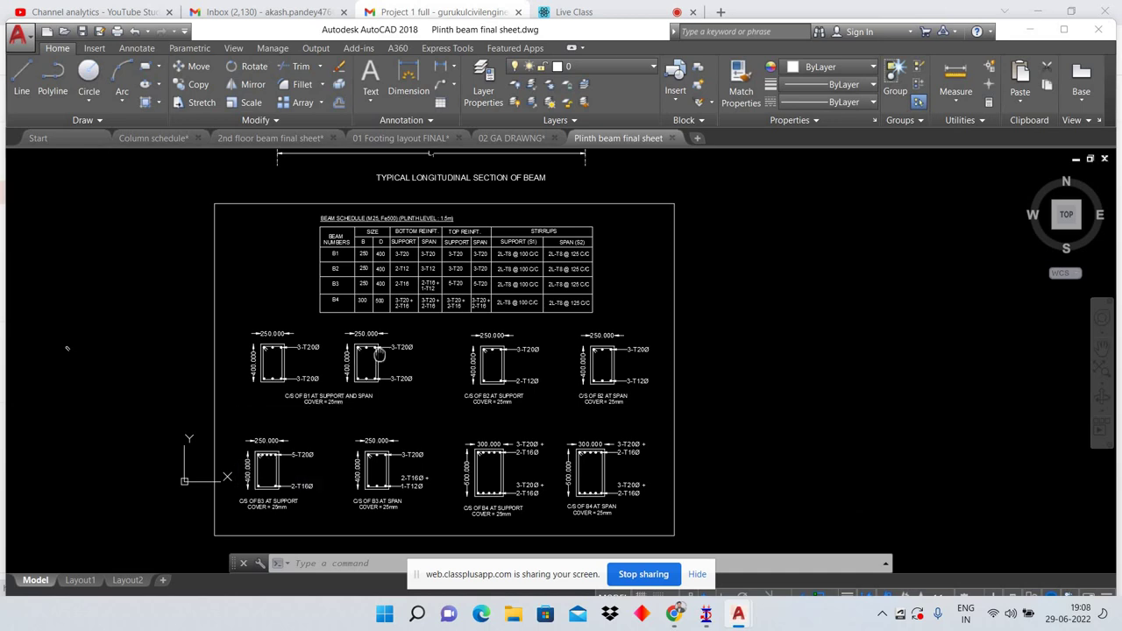
Step: Pan and zoom the plinth beam sheet to its longitudinal section, then open Roof beam final sheet.dwg
{"action": "middle_click_drag", "start_coordinate": [380, 355], "coordinate": [416, 329]}
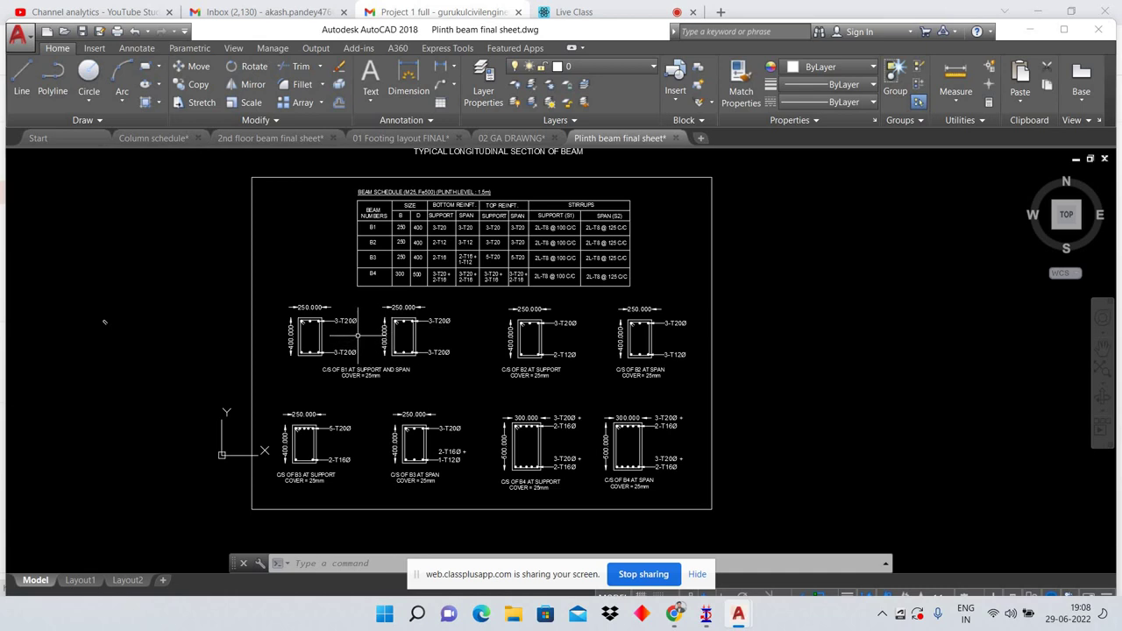
{"action": "scroll", "coordinate": [277, 325], "scroll_direction": "up", "scroll_amount": 4}
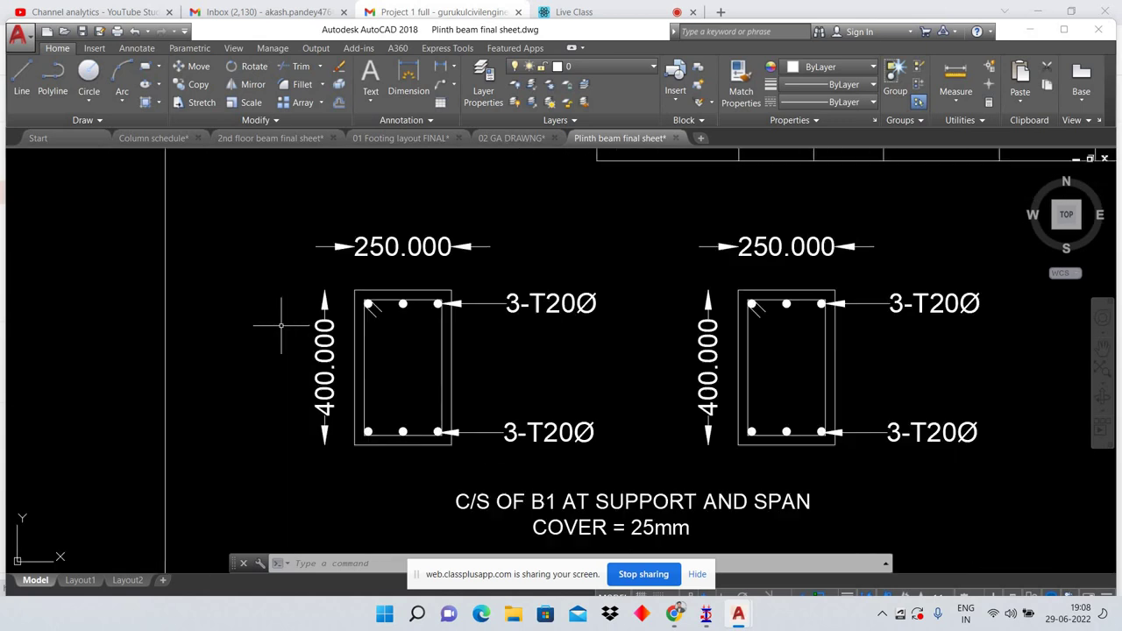
{"action": "scroll", "coordinate": [281, 315], "scroll_direction": "down", "scroll_amount": 1}
{"action": "scroll", "coordinate": [579, 360], "scroll_direction": "down", "scroll_amount": 1}
{"action": "scroll", "coordinate": [491, 386], "scroll_direction": "down", "scroll_amount": 1}
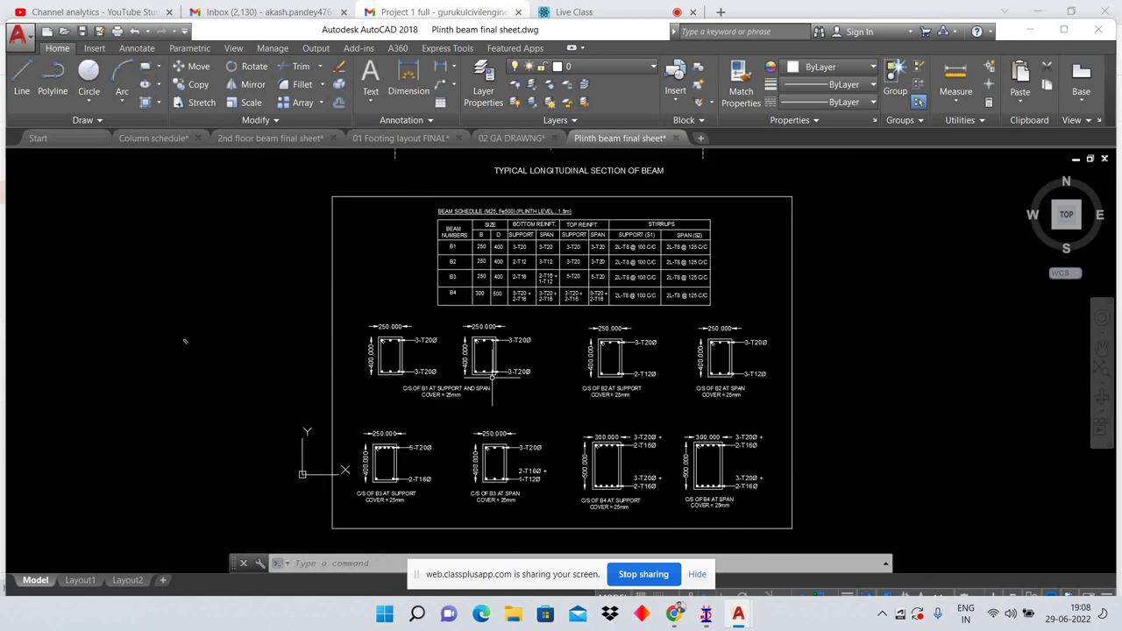
{"action": "scroll", "coordinate": [514, 201], "scroll_direction": "up", "scroll_amount": 1}
{"action": "scroll", "coordinate": [515, 201], "scroll_direction": "up", "scroll_amount": 1}
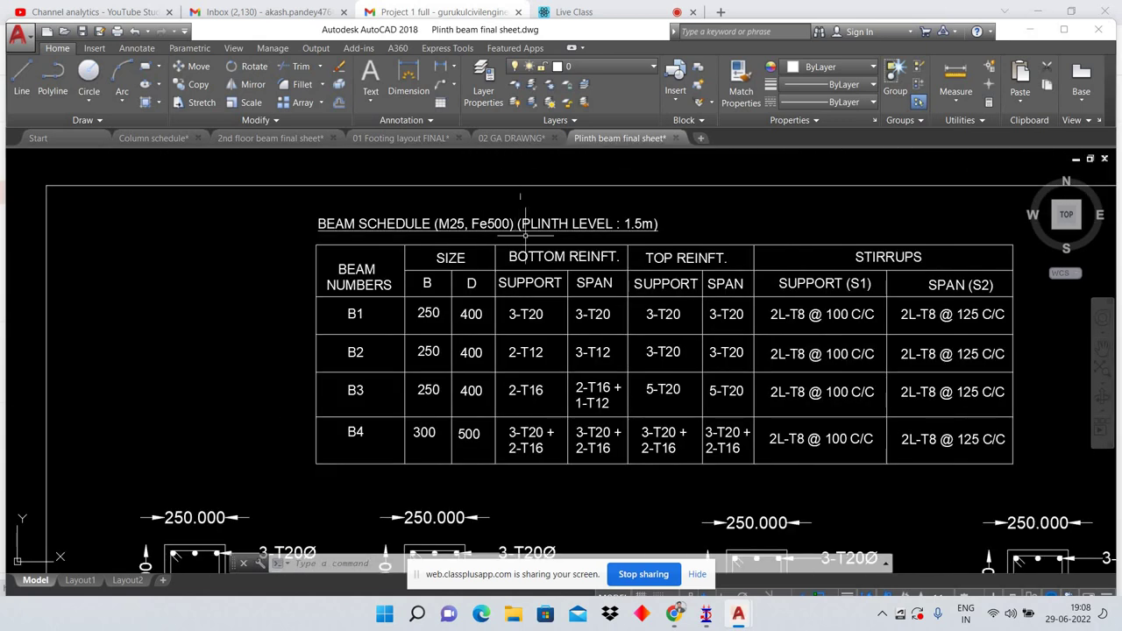
{"action": "scroll", "coordinate": [826, 350], "scroll_direction": "down", "scroll_amount": 2}
{"action": "scroll", "coordinate": [826, 315], "scroll_direction": "down", "scroll_amount": 1}
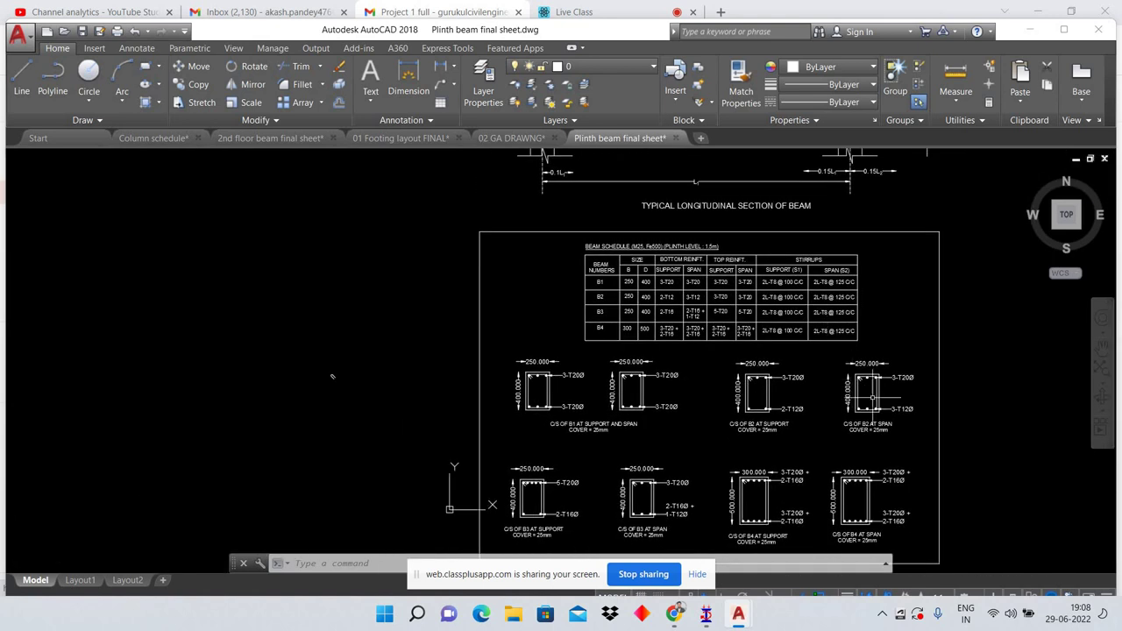
{"action": "middle_click_drag", "start_coordinate": [803, 330], "coordinate": [716, 512]}
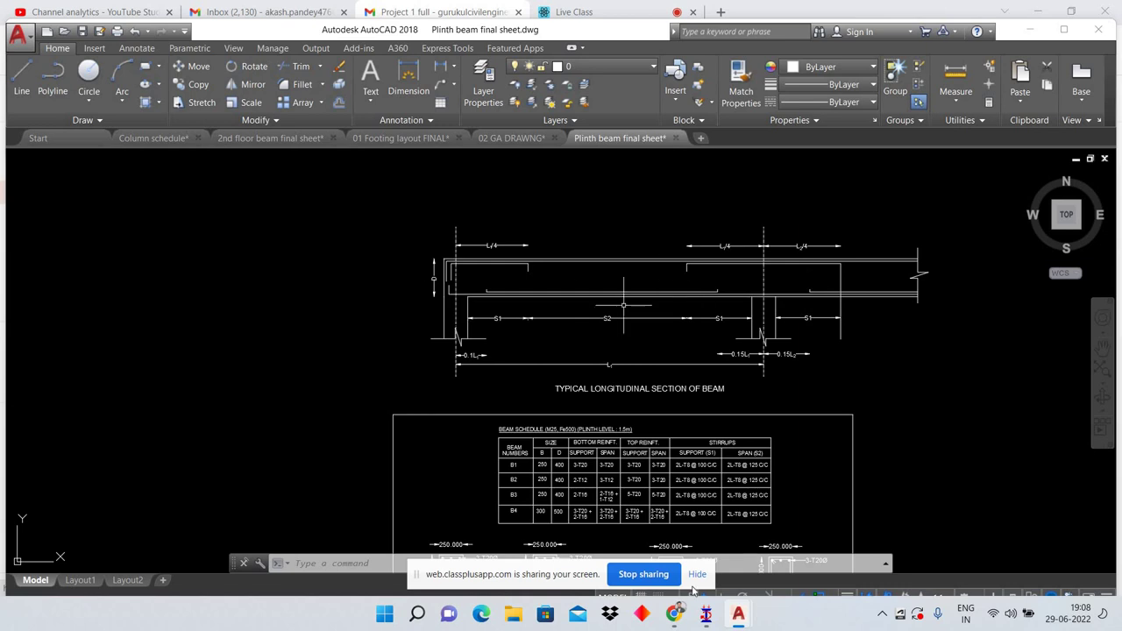
{"action": "mouse_move", "coordinate": [673, 614]}
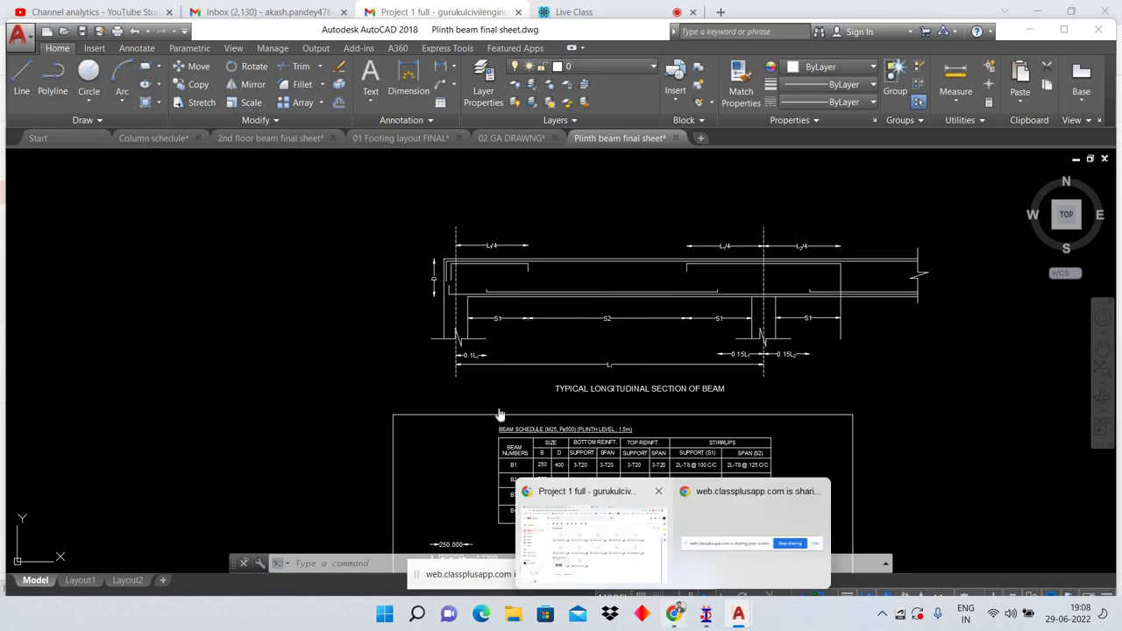
{"action": "left_click", "coordinate": [614, 485]}
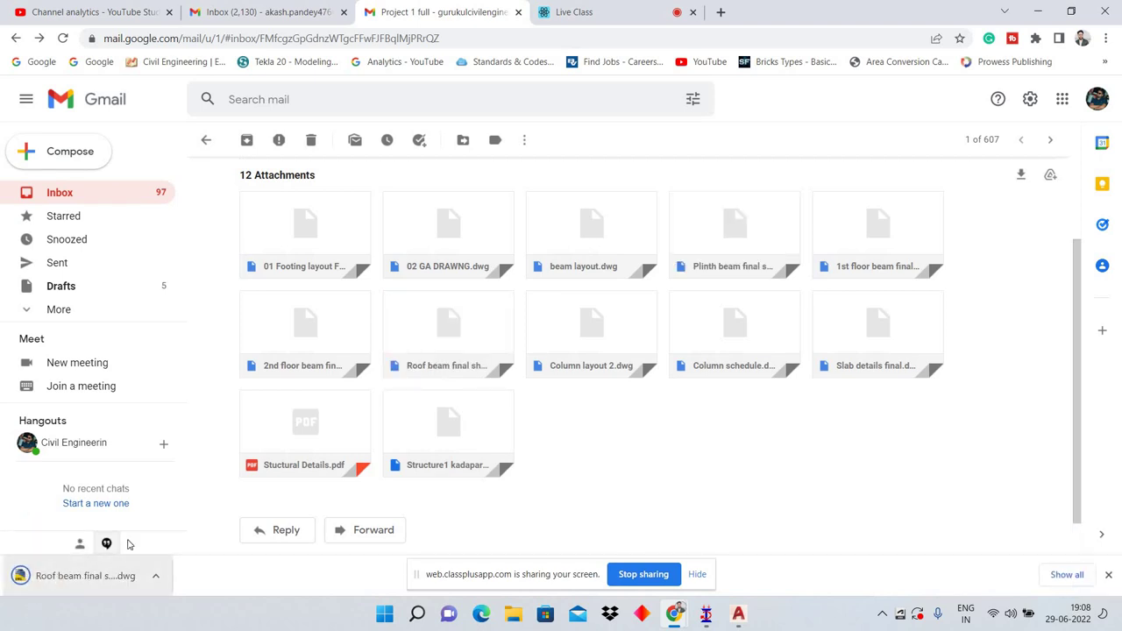
{"action": "left_click", "coordinate": [39, 574]}
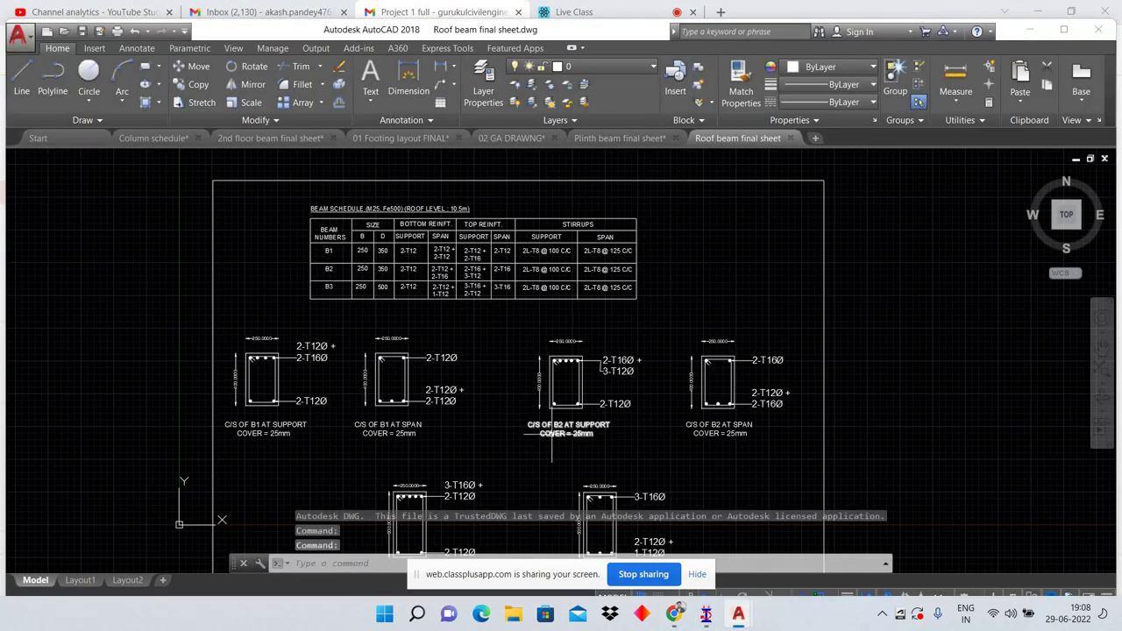
Step: Pan to the B3 beam sections and full schedule table, then open Stuctural Details.pdf
{"action": "middle_click_drag", "start_coordinate": [567, 457], "coordinate": [578, 341]}
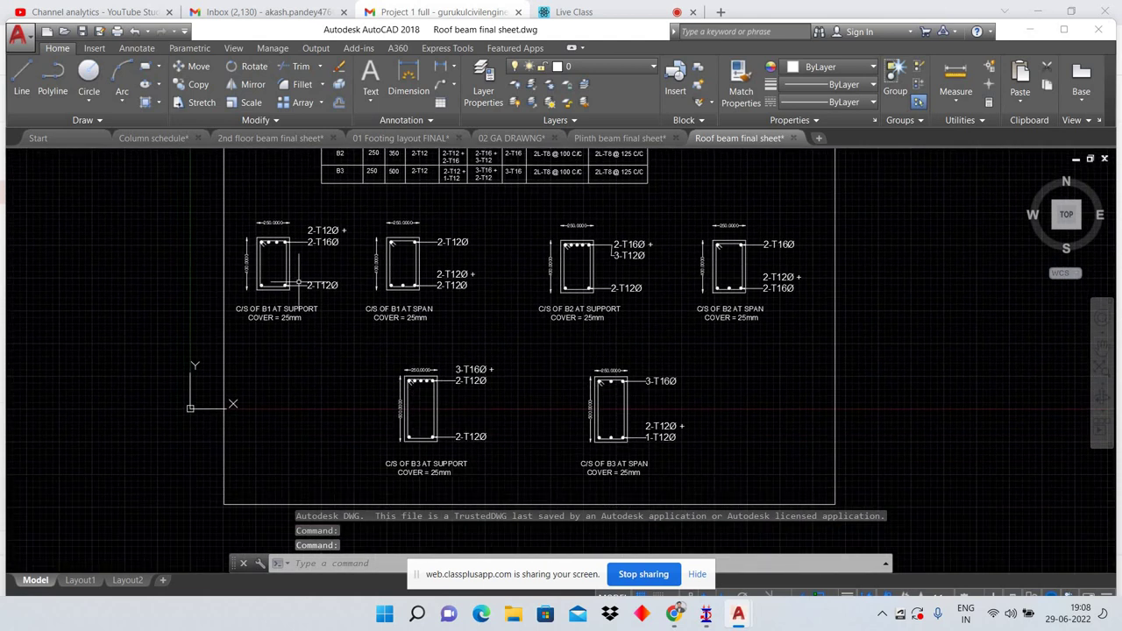
{"action": "middle_click_drag", "start_coordinate": [539, 183], "coordinate": [543, 306]}
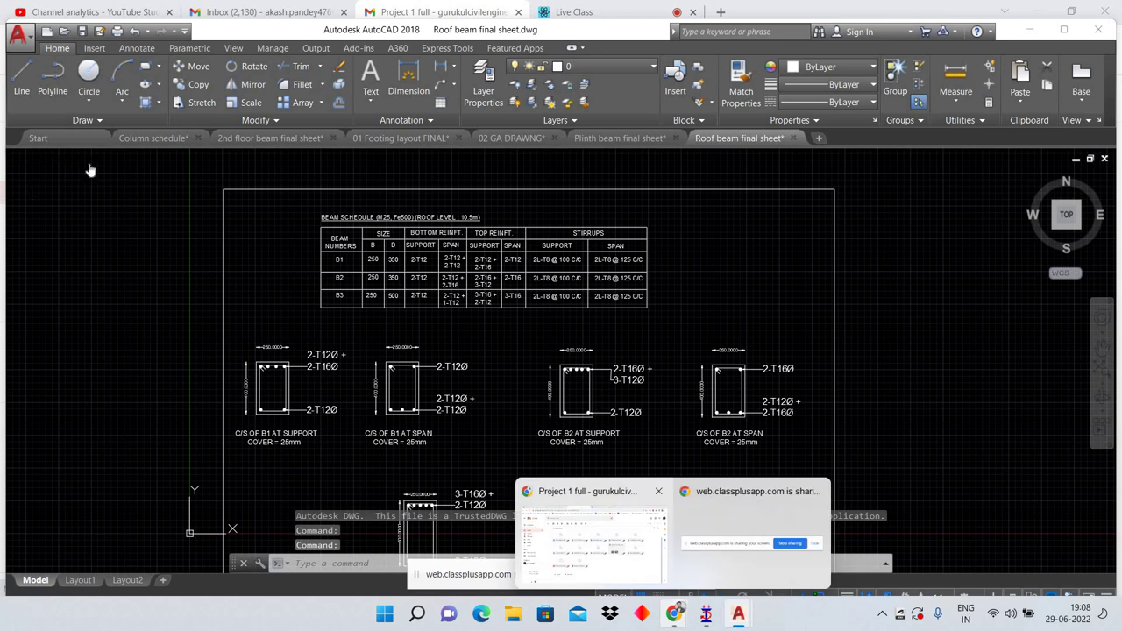
{"action": "left_click", "coordinate": [674, 614]}
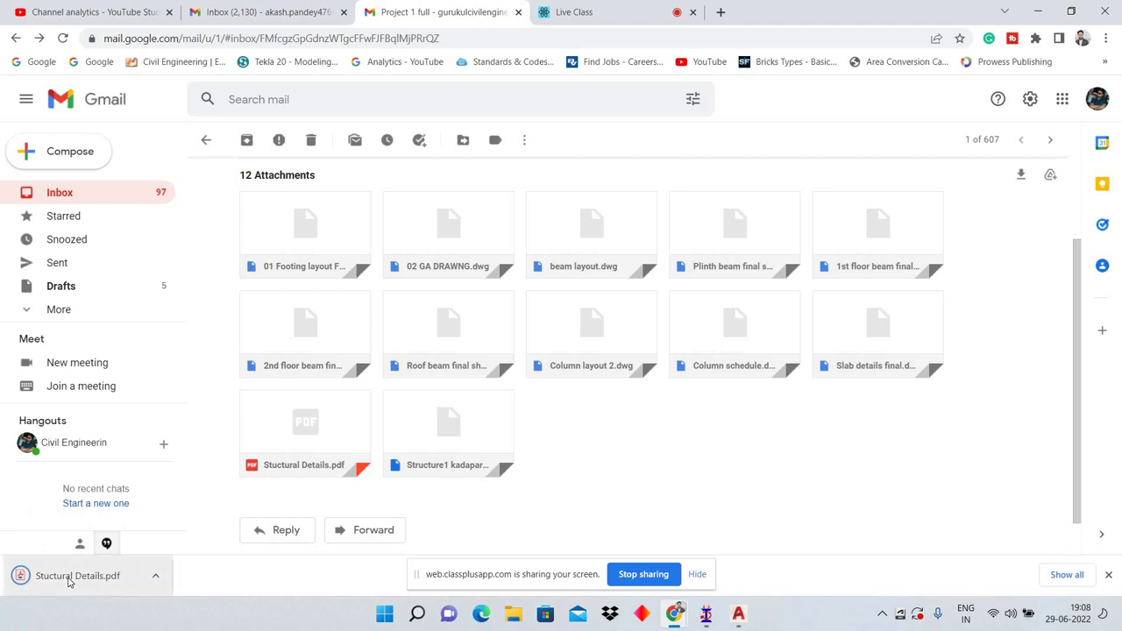
{"action": "left_click", "coordinate": [70, 577]}
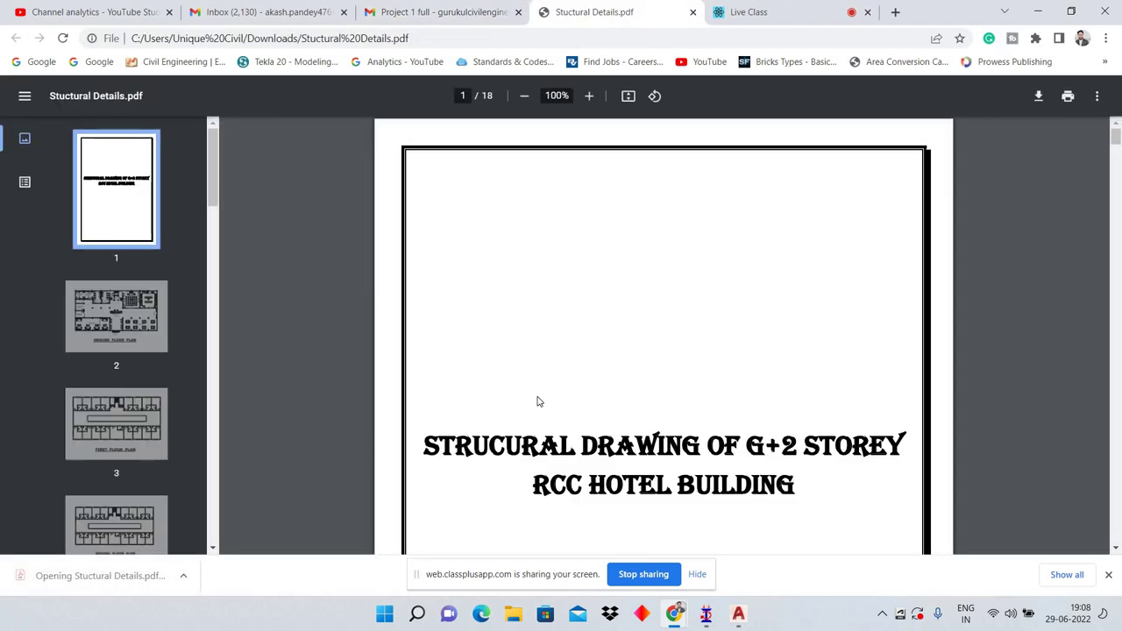
Step: Scroll through all 18 PDF pages to the slab schedule, then go back to the Gmail tab
{"action": "scroll", "coordinate": [539, 401], "scroll_direction": "down", "scroll_amount": 1}
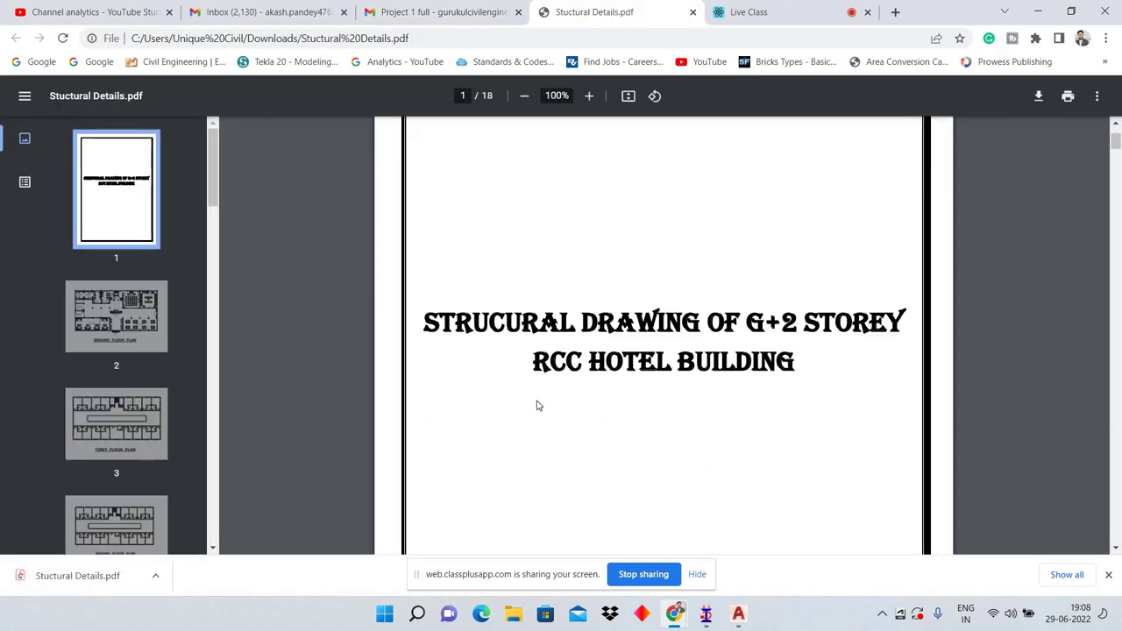
{"action": "scroll", "coordinate": [537, 405], "scroll_direction": "down", "scroll_amount": 1}
{"action": "scroll", "coordinate": [537, 406], "scroll_direction": "down", "scroll_amount": 1}
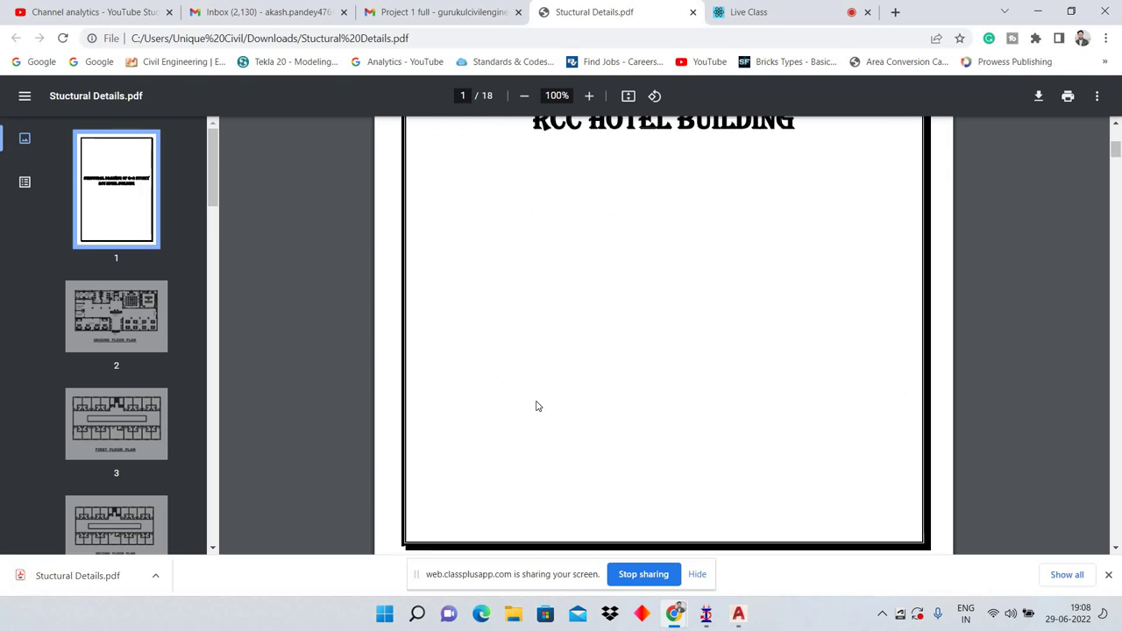
{"action": "scroll", "coordinate": [534, 411], "scroll_direction": "down", "scroll_amount": 2}
{"action": "scroll", "coordinate": [534, 409], "scroll_direction": "down", "scroll_amount": 2}
{"action": "scroll", "coordinate": [537, 411], "scroll_direction": "down", "scroll_amount": 1}
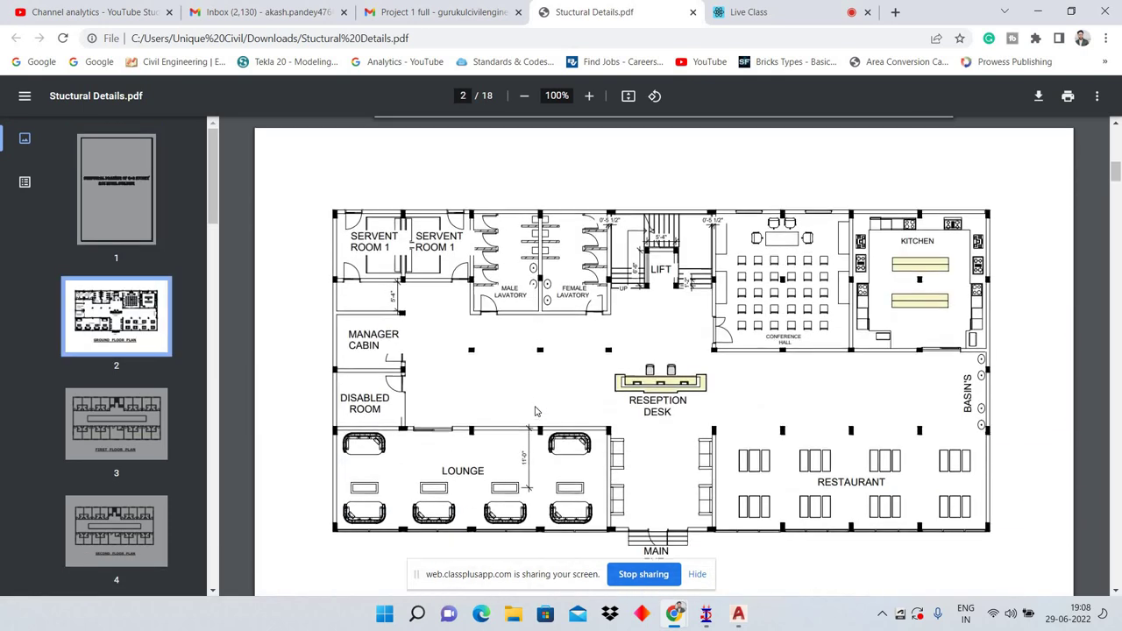
{"action": "scroll", "coordinate": [536, 411], "scroll_direction": "down", "scroll_amount": 2}
{"action": "scroll", "coordinate": [537, 411], "scroll_direction": "down", "scroll_amount": 2}
{"action": "scroll", "coordinate": [536, 411], "scroll_direction": "down", "scroll_amount": 2}
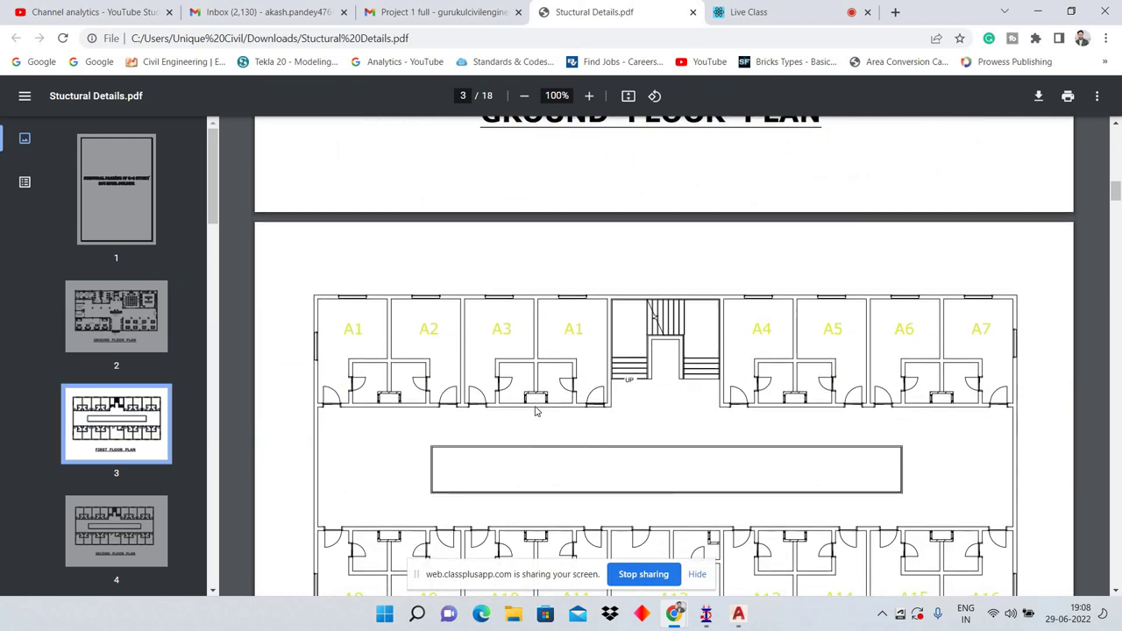
{"action": "scroll", "coordinate": [536, 411], "scroll_direction": "down", "scroll_amount": 2}
{"action": "scroll", "coordinate": [537, 411], "scroll_direction": "down", "scroll_amount": 3}
{"action": "scroll", "coordinate": [537, 411], "scroll_direction": "down", "scroll_amount": 2}
{"action": "scroll", "coordinate": [537, 411], "scroll_direction": "down", "scroll_amount": 2}
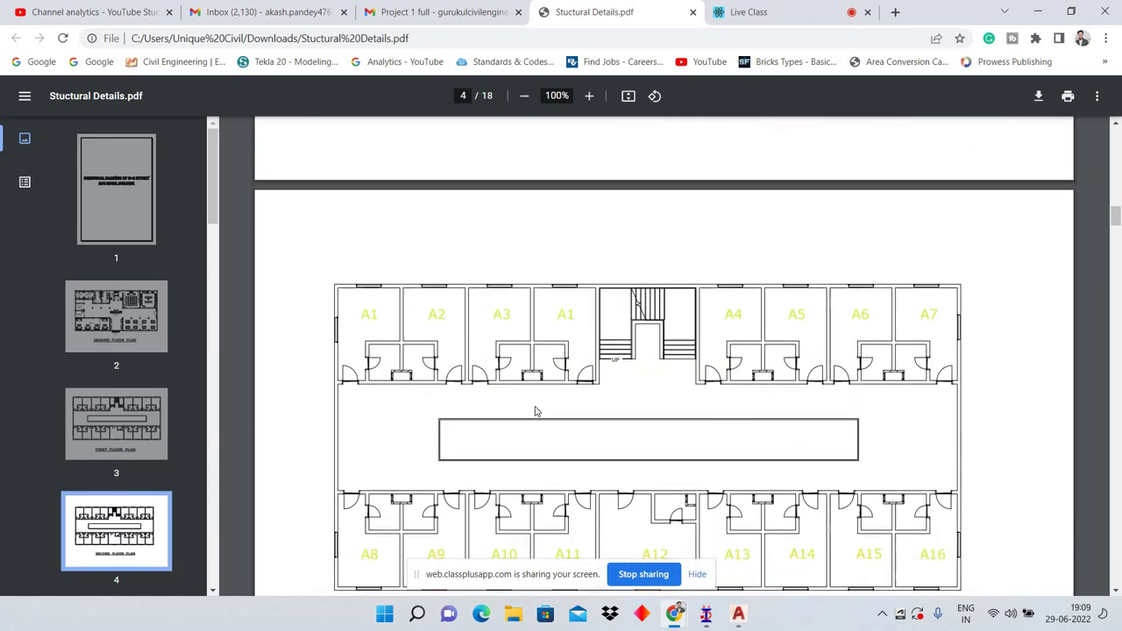
{"action": "scroll", "coordinate": [536, 411], "scroll_direction": "down", "scroll_amount": 2}
{"action": "scroll", "coordinate": [536, 411], "scroll_direction": "down", "scroll_amount": 3}
{"action": "scroll", "coordinate": [536, 411], "scroll_direction": "down", "scroll_amount": 4}
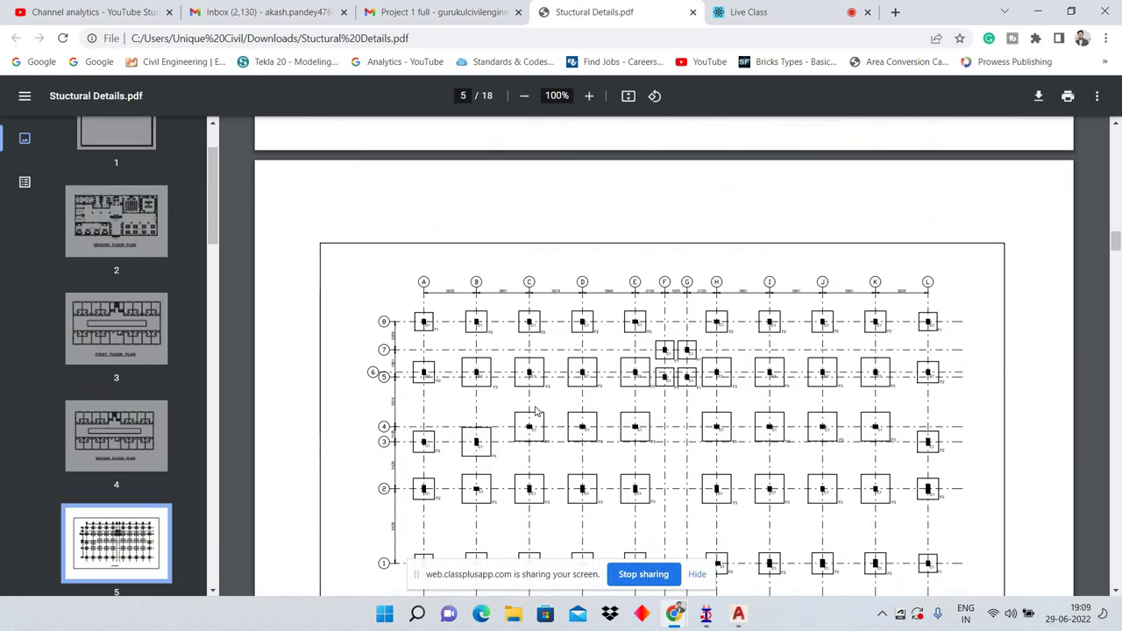
{"action": "scroll", "coordinate": [536, 411], "scroll_direction": "down", "scroll_amount": 2}
{"action": "scroll", "coordinate": [536, 411], "scroll_direction": "down", "scroll_amount": 1}
{"action": "scroll", "coordinate": [536, 411], "scroll_direction": "down", "scroll_amount": 1}
{"action": "scroll", "coordinate": [536, 411], "scroll_direction": "down", "scroll_amount": 3}
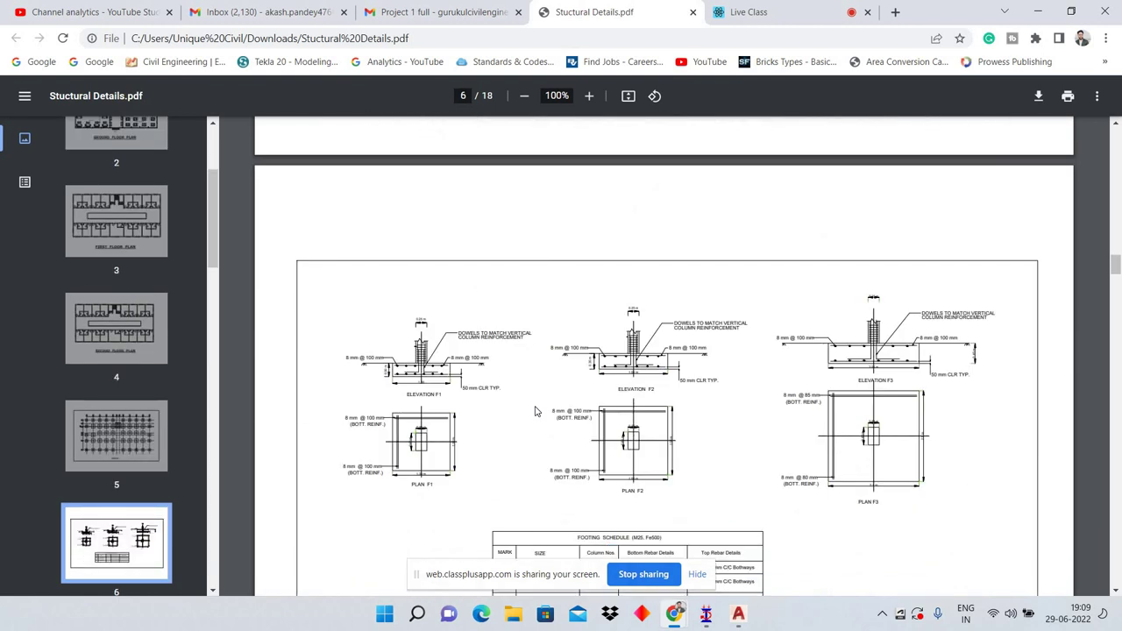
{"action": "scroll", "coordinate": [536, 411], "scroll_direction": "down", "scroll_amount": 2}
{"action": "scroll", "coordinate": [536, 411], "scroll_direction": "down", "scroll_amount": 2}
{"action": "scroll", "coordinate": [537, 411], "scroll_direction": "down", "scroll_amount": 3}
{"action": "scroll", "coordinate": [898, 317], "scroll_direction": "down", "scroll_amount": 2}
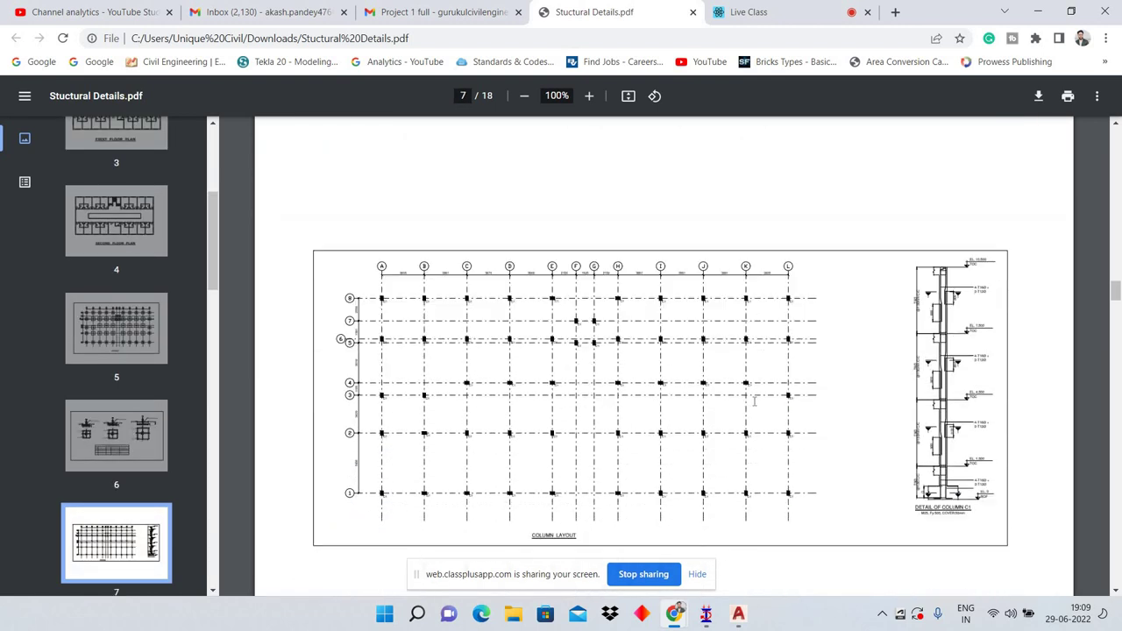
{"action": "scroll", "coordinate": [789, 377], "scroll_direction": "down", "scroll_amount": 1}
{"action": "scroll", "coordinate": [754, 401], "scroll_direction": "down", "scroll_amount": 2}
{"action": "scroll", "coordinate": [754, 401], "scroll_direction": "down", "scroll_amount": 2}
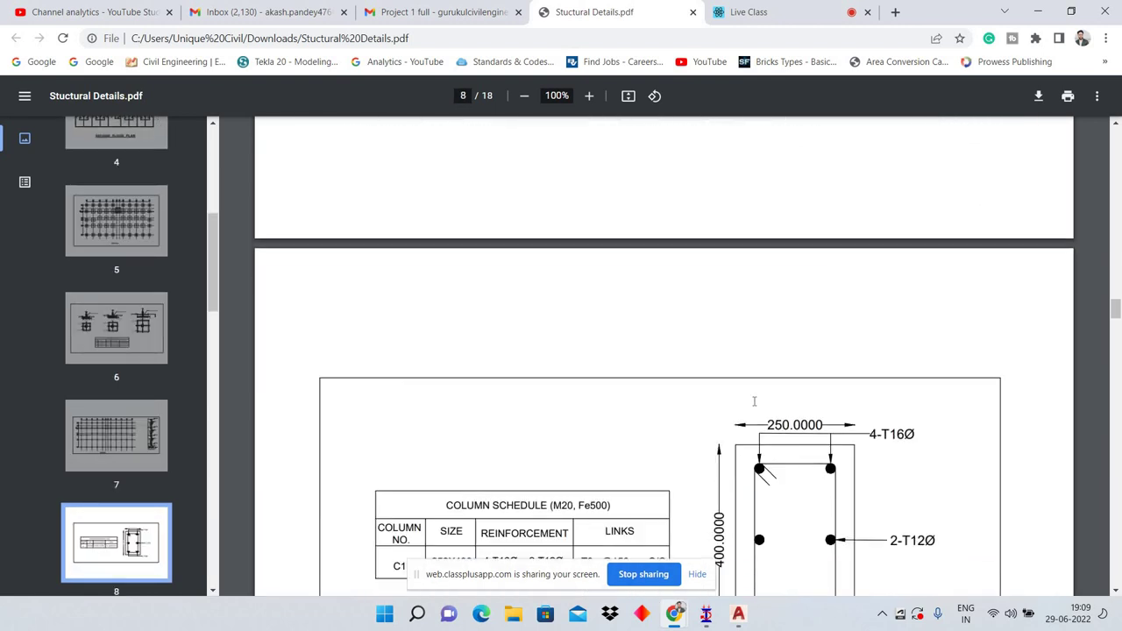
{"action": "scroll", "coordinate": [754, 401], "scroll_direction": "down", "scroll_amount": 2}
{"action": "scroll", "coordinate": [754, 400], "scroll_direction": "down", "scroll_amount": 4}
{"action": "scroll", "coordinate": [754, 402], "scroll_direction": "down", "scroll_amount": 3}
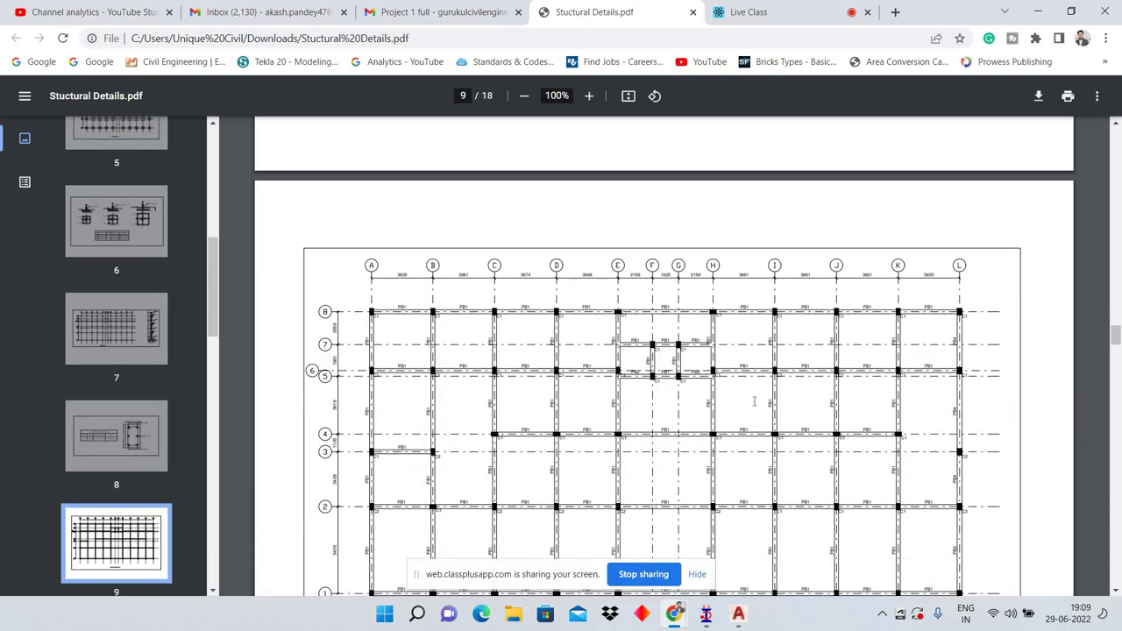
{"action": "scroll", "coordinate": [754, 403], "scroll_direction": "down", "scroll_amount": 2}
{"action": "scroll", "coordinate": [753, 402], "scroll_direction": "down", "scroll_amount": 3}
{"action": "scroll", "coordinate": [754, 400], "scroll_direction": "down", "scroll_amount": 1}
{"action": "scroll", "coordinate": [754, 400], "scroll_direction": "down", "scroll_amount": 3}
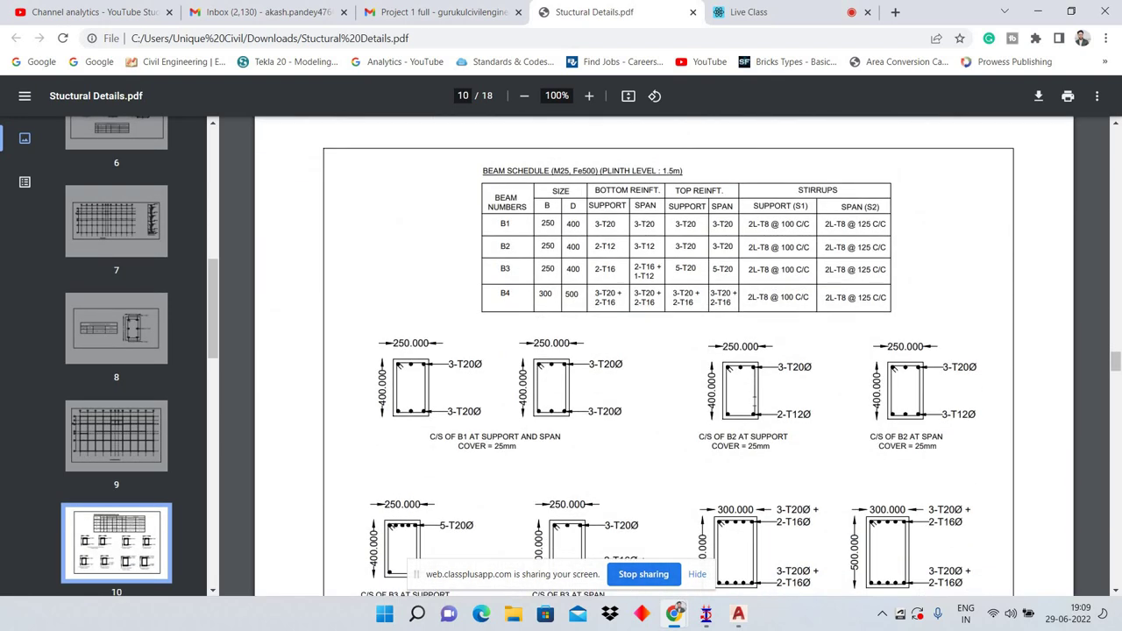
{"action": "scroll", "coordinate": [754, 401], "scroll_direction": "down", "scroll_amount": 4}
{"action": "scroll", "coordinate": [754, 400], "scroll_direction": "down", "scroll_amount": 3}
{"action": "scroll", "coordinate": [754, 400], "scroll_direction": "down", "scroll_amount": 2}
{"action": "scroll", "coordinate": [753, 401], "scroll_direction": "down", "scroll_amount": 3}
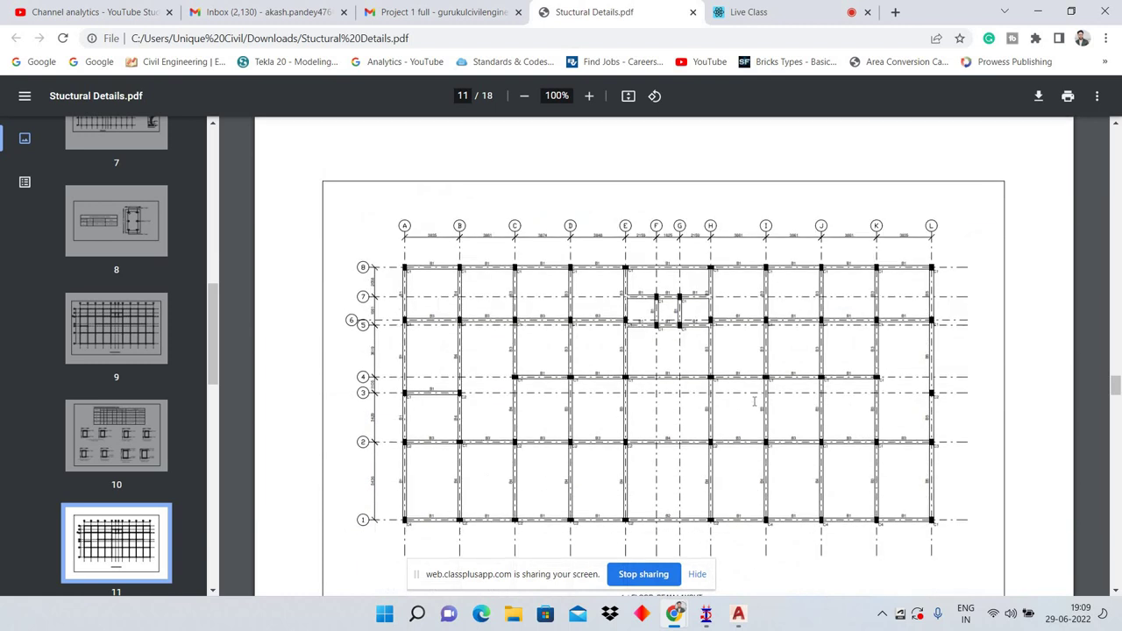
{"action": "scroll", "coordinate": [753, 400], "scroll_direction": "down", "scroll_amount": 3}
{"action": "scroll", "coordinate": [754, 400], "scroll_direction": "down", "scroll_amount": 4}
{"action": "scroll", "coordinate": [754, 401], "scroll_direction": "down", "scroll_amount": 2}
{"action": "scroll", "coordinate": [753, 401], "scroll_direction": "down", "scroll_amount": 2}
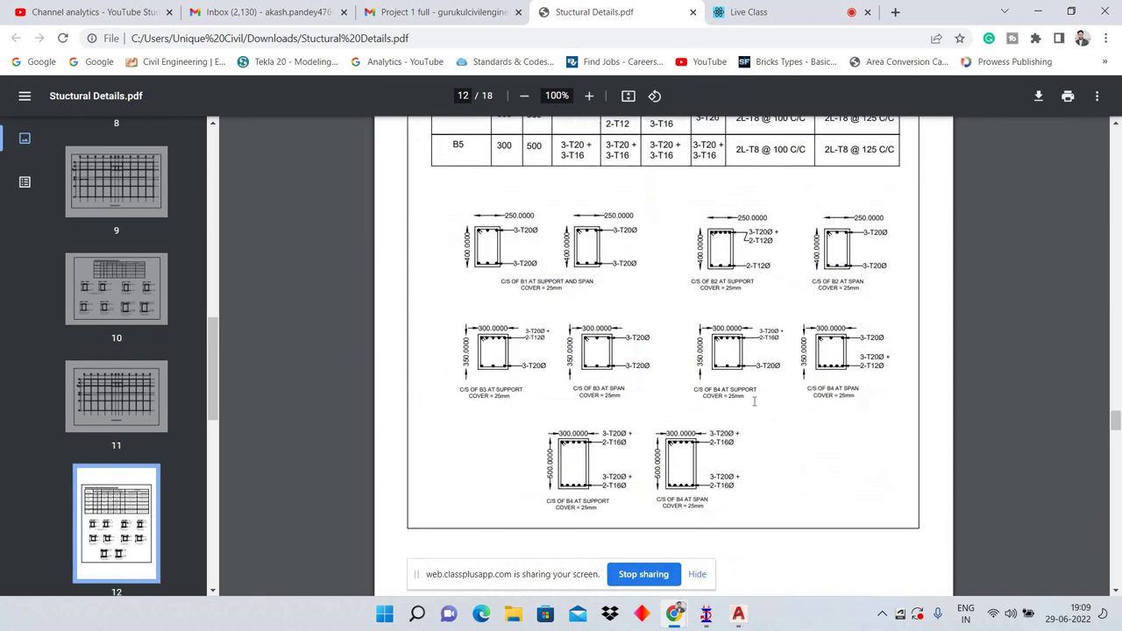
{"action": "scroll", "coordinate": [754, 400], "scroll_direction": "down", "scroll_amount": 3}
{"action": "scroll", "coordinate": [754, 401], "scroll_direction": "down", "scroll_amount": 3}
{"action": "scroll", "coordinate": [754, 400], "scroll_direction": "down", "scroll_amount": 2}
{"action": "scroll", "coordinate": [754, 400], "scroll_direction": "down", "scroll_amount": 3}
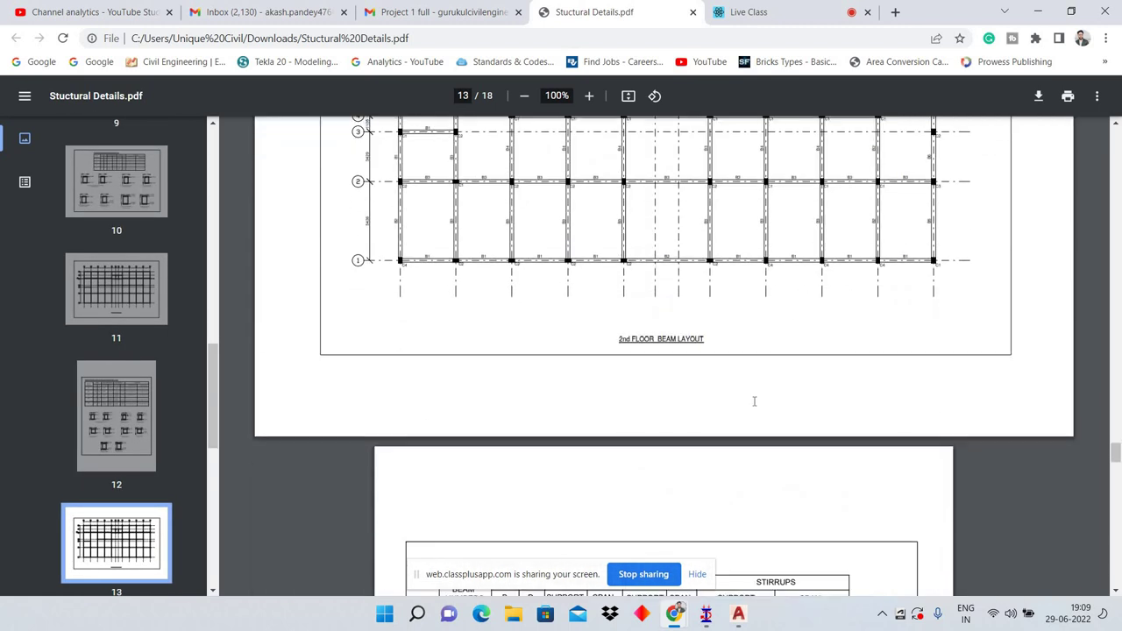
{"action": "scroll", "coordinate": [754, 401], "scroll_direction": "down", "scroll_amount": 3}
{"action": "scroll", "coordinate": [753, 401], "scroll_direction": "down", "scroll_amount": 3}
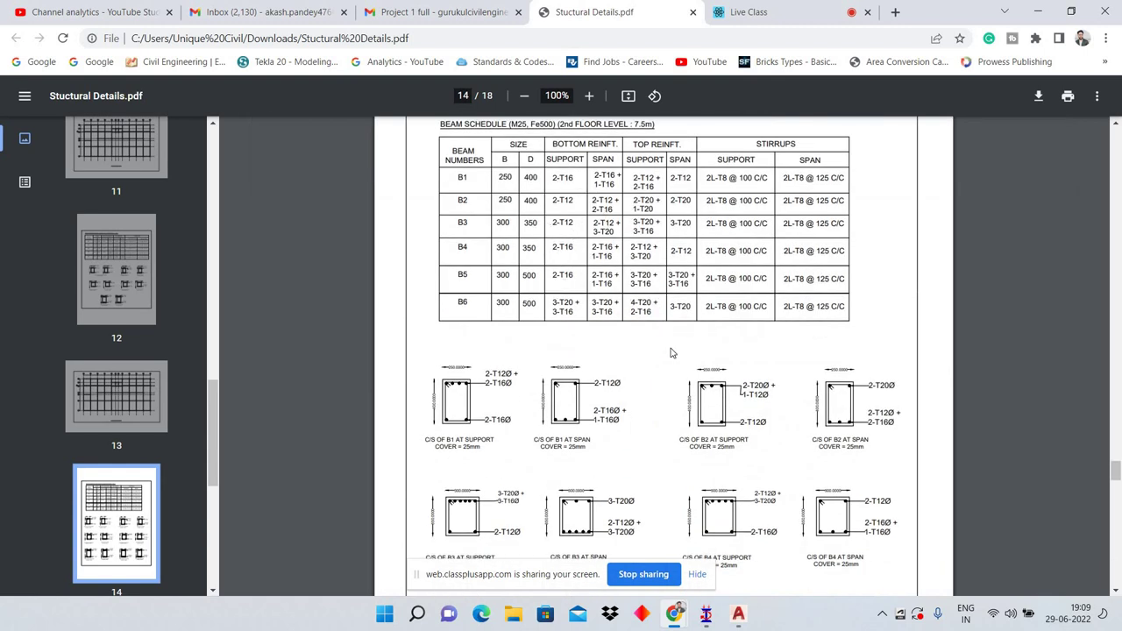
{"action": "scroll", "coordinate": [671, 352], "scroll_direction": "down", "scroll_amount": 3}
{"action": "scroll", "coordinate": [671, 352], "scroll_direction": "down", "scroll_amount": 3}
{"action": "scroll", "coordinate": [670, 352], "scroll_direction": "down", "scroll_amount": 4}
{"action": "scroll", "coordinate": [670, 352], "scroll_direction": "down", "scroll_amount": 5}
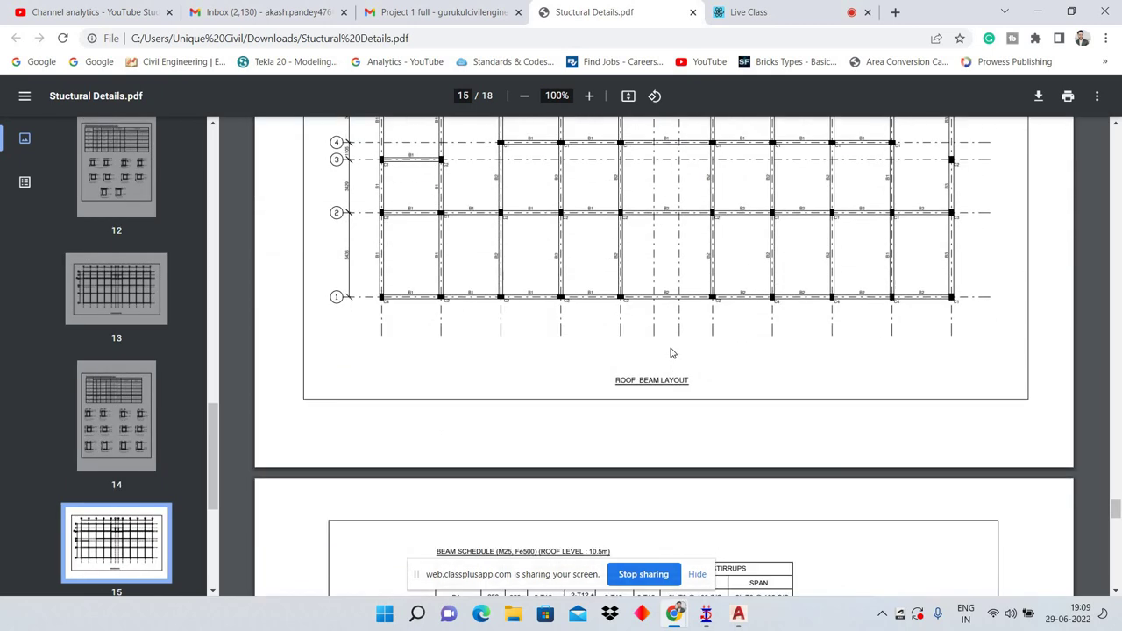
{"action": "scroll", "coordinate": [671, 352], "scroll_direction": "down", "scroll_amount": 5}
{"action": "scroll", "coordinate": [671, 352], "scroll_direction": "down", "scroll_amount": 5}
{"action": "scroll", "coordinate": [670, 352], "scroll_direction": "down", "scroll_amount": 4}
{"action": "scroll", "coordinate": [670, 353], "scroll_direction": "down", "scroll_amount": 5}
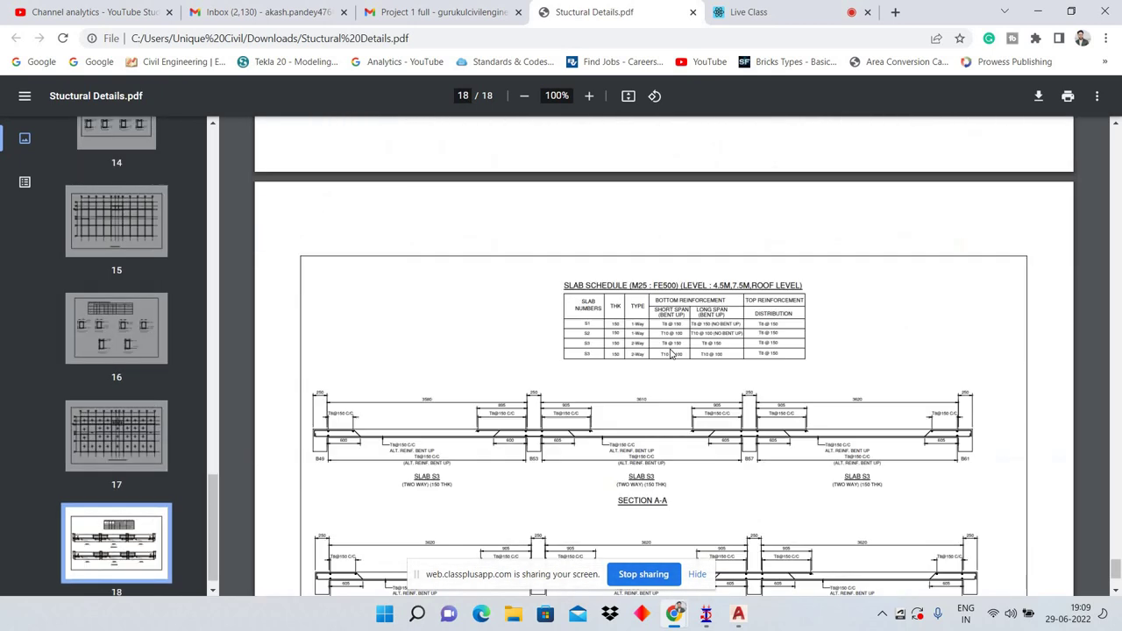
{"action": "scroll", "coordinate": [671, 352], "scroll_direction": "down", "scroll_amount": 2}
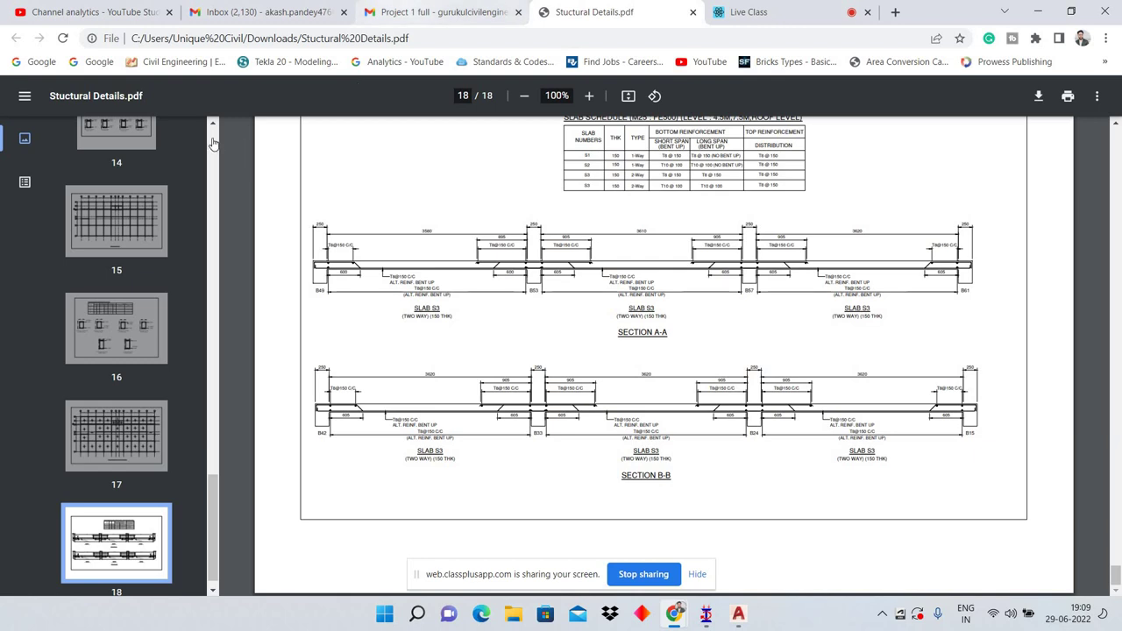
{"action": "left_click", "coordinate": [439, 12]}
Step: From the inbox, open the KADDPA PROJECT email and launch its Str2.std model
{"action": "left_click", "coordinate": [206, 140]}
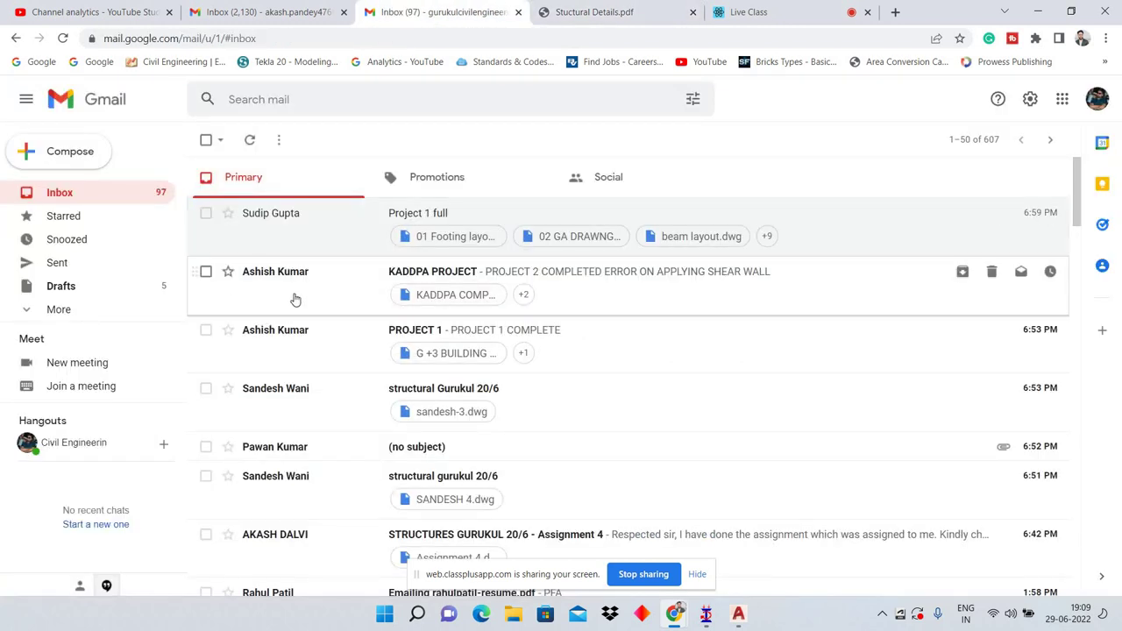
{"action": "left_click", "coordinate": [288, 284]}
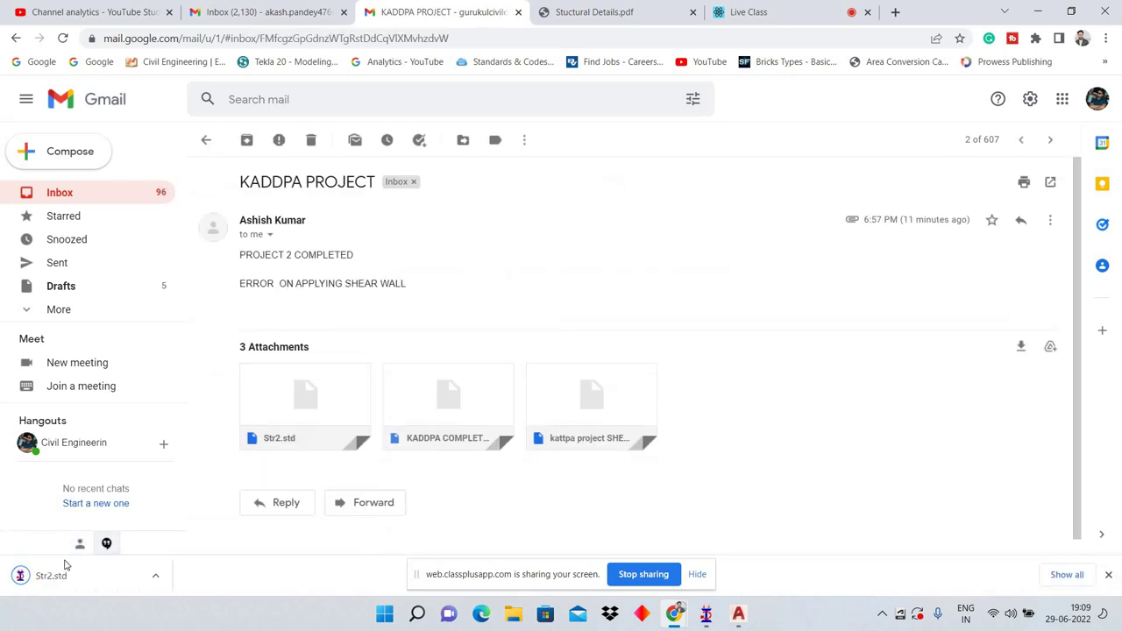
{"action": "left_click", "coordinate": [68, 580]}
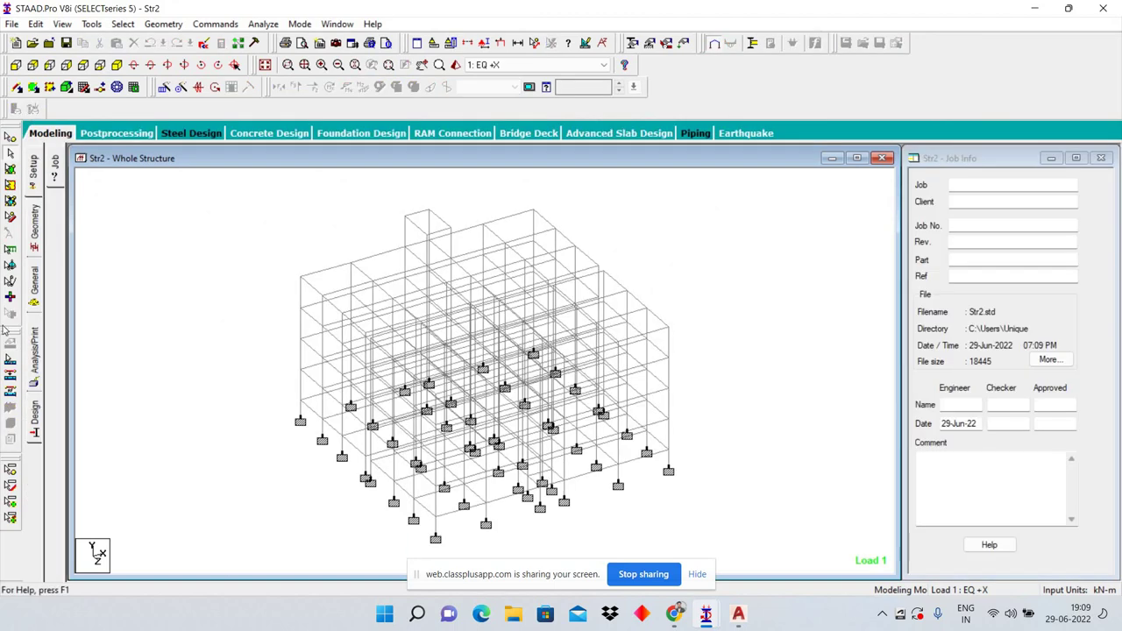
Step: Review the members using the Rect 0.65x0.45, 0.45x0.35 and 0.50x0.35 sections
{"action": "left_click", "coordinate": [34, 293]}
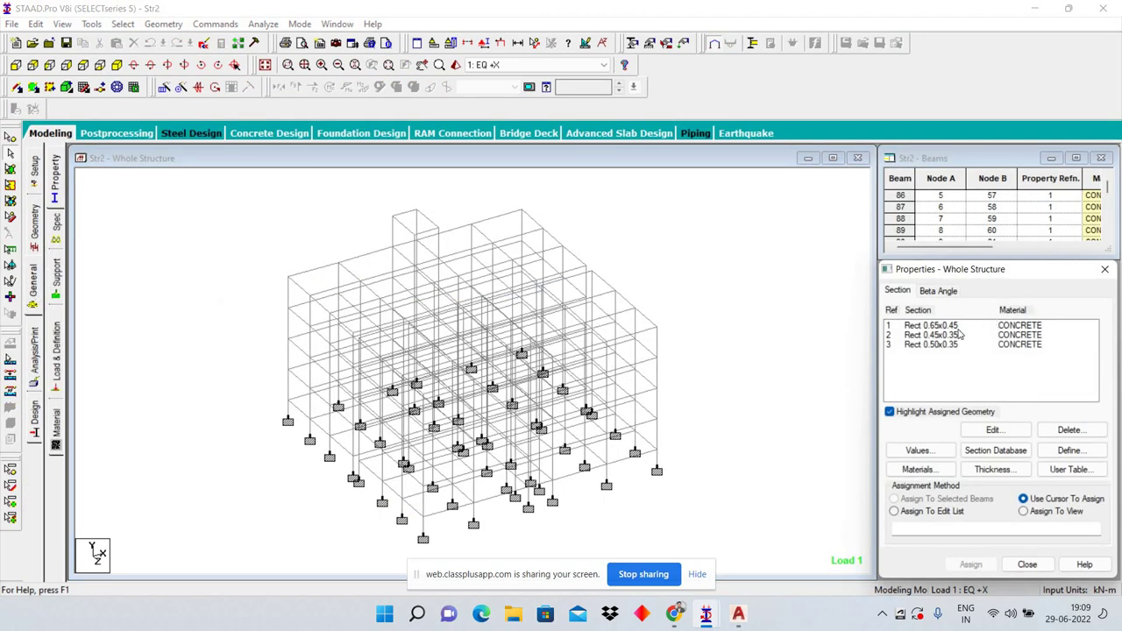
{"action": "left_click", "coordinate": [958, 325]}
{"action": "left_click", "coordinate": [958, 335]}
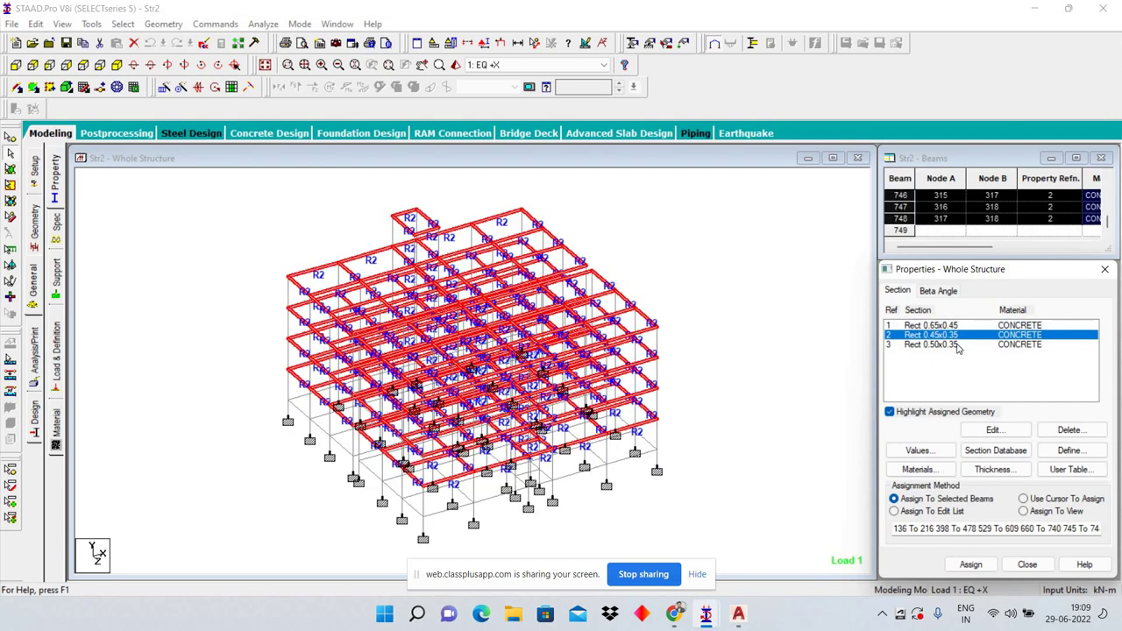
{"action": "key", "text": "Down"}
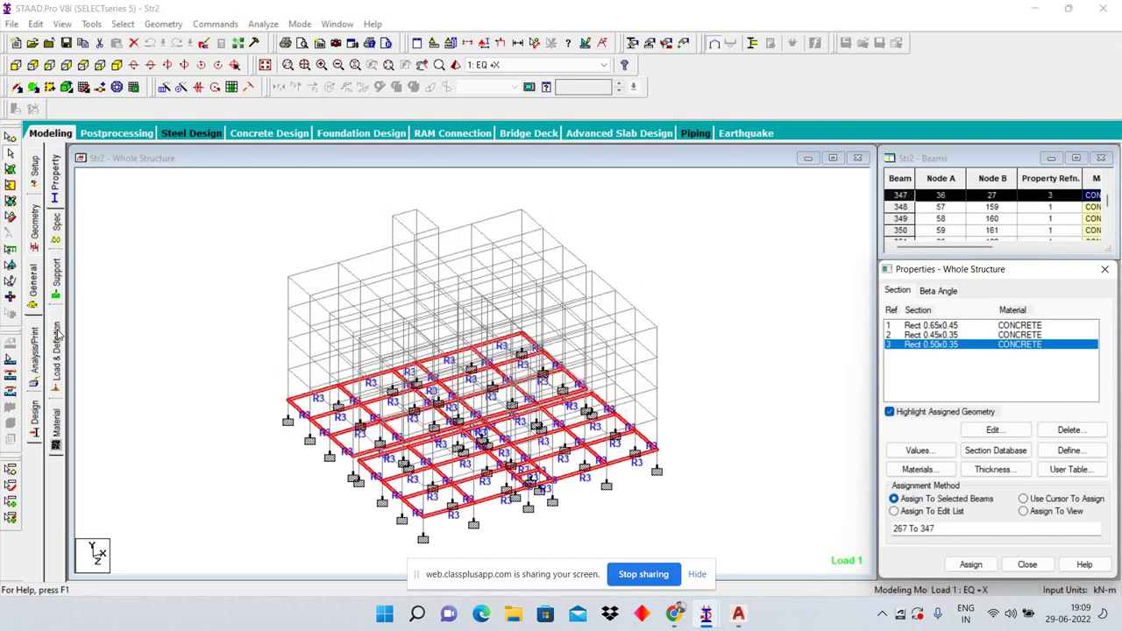
Step: Review the -1.91 and -11.89 kN/m beam loads, -4.75 dead and -2.5 live floor loads
{"action": "left_click", "coordinate": [57, 338]}
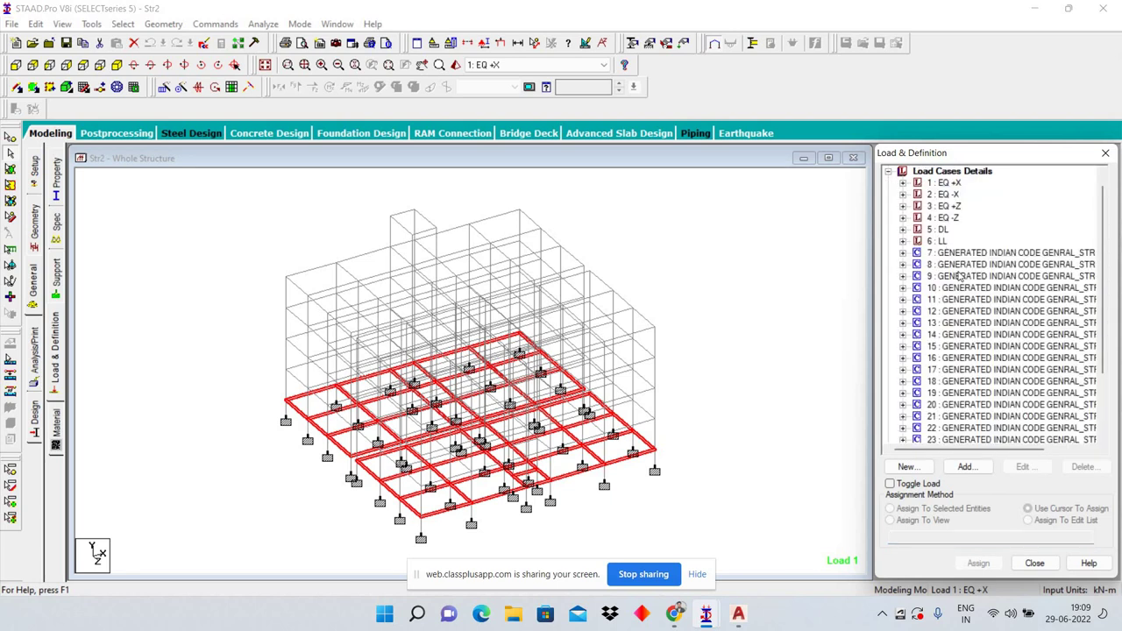
{"action": "key", "text": "Down"}
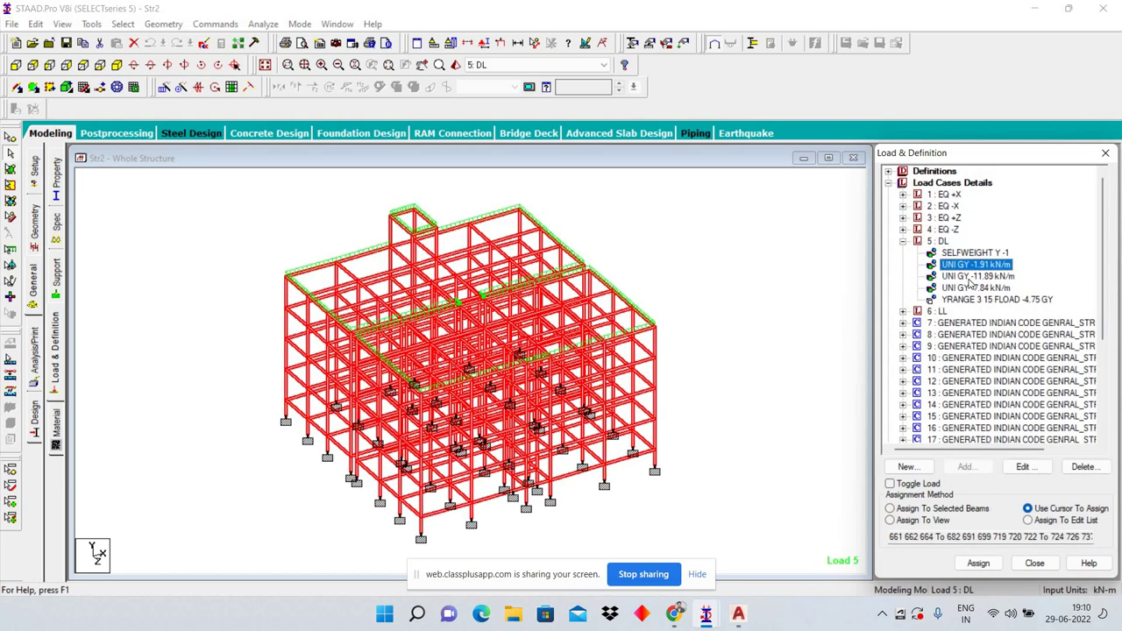
{"action": "key", "text": "Down"}
{"action": "key", "text": "Down"}
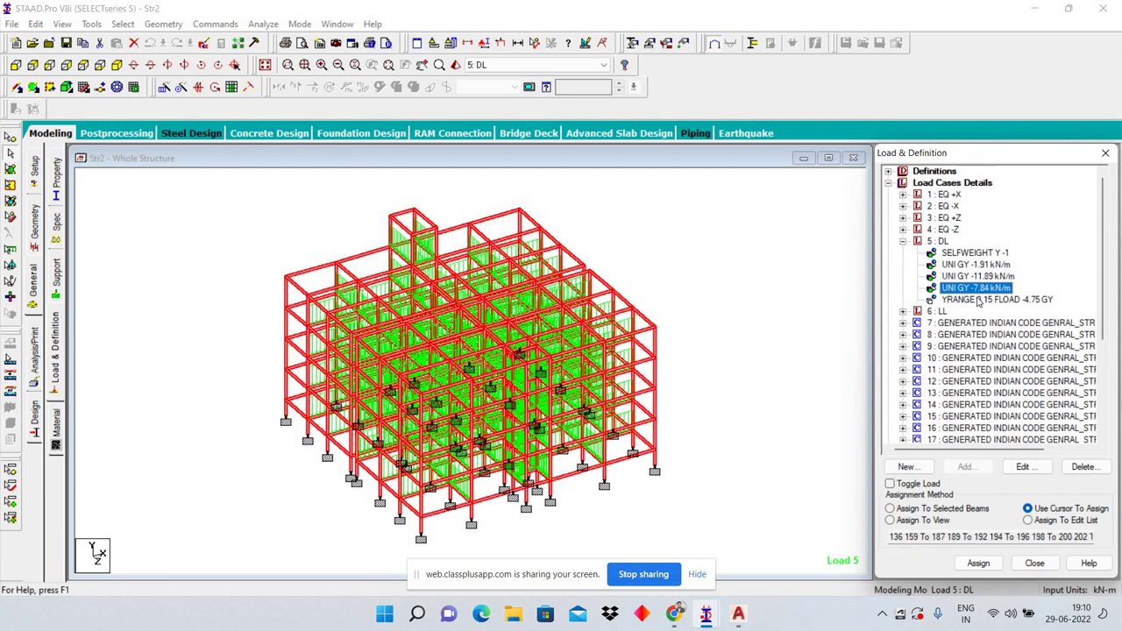
{"action": "key", "text": "Down"}
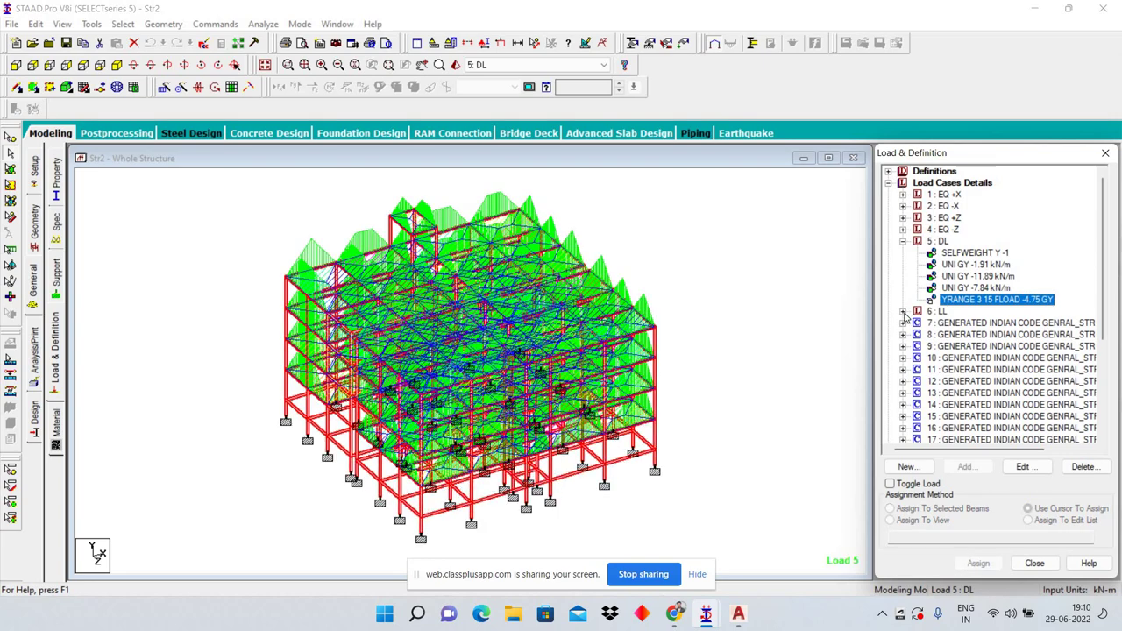
{"action": "key", "text": "Down"}
{"action": "key", "text": "Right"}
{"action": "key", "text": "Down"}
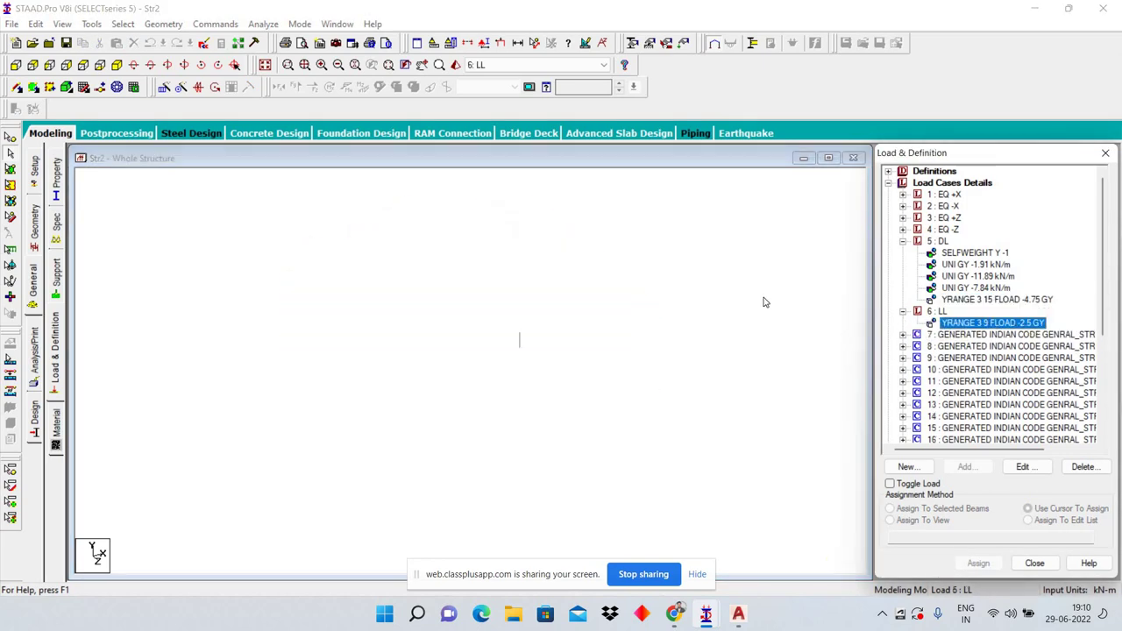
Step: Orbit the model to view the live floor loads and bring up the analysis command settings
{"action": "left_click", "coordinate": [133, 283]}
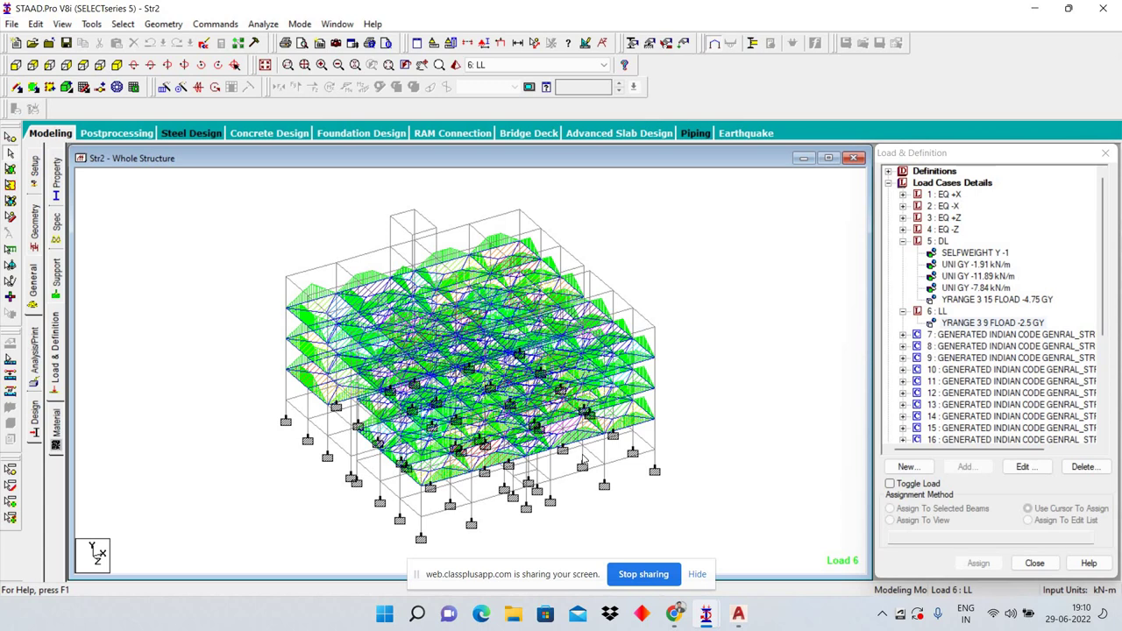
{"action": "middle_click_drag", "start_coordinate": [582, 459], "coordinate": [173, 393]}
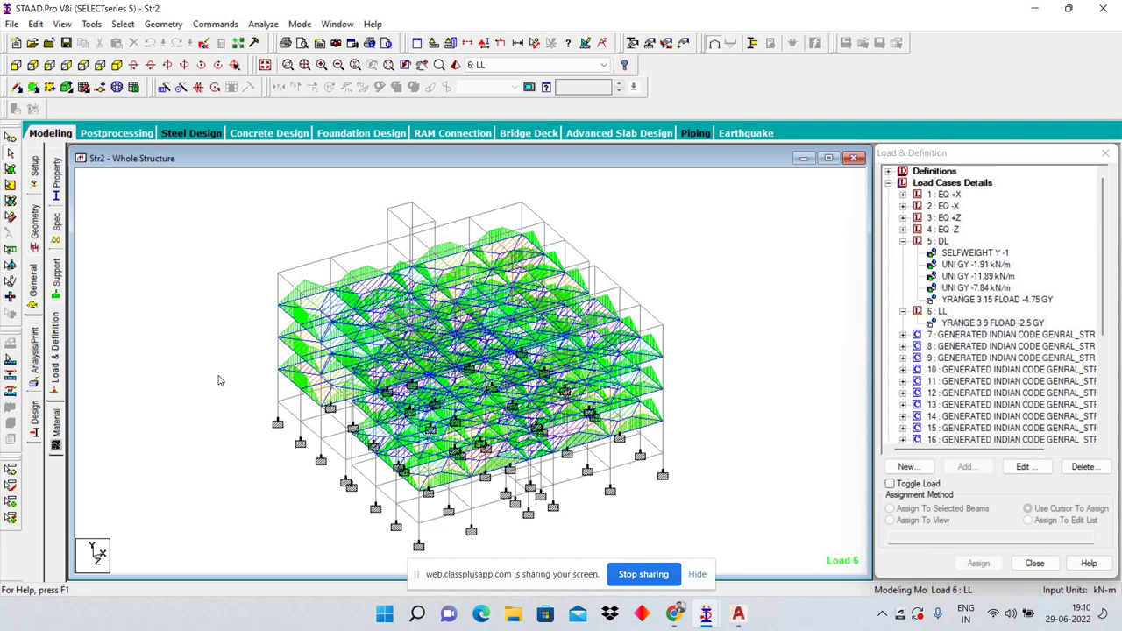
{"action": "left_click", "coordinate": [35, 355]}
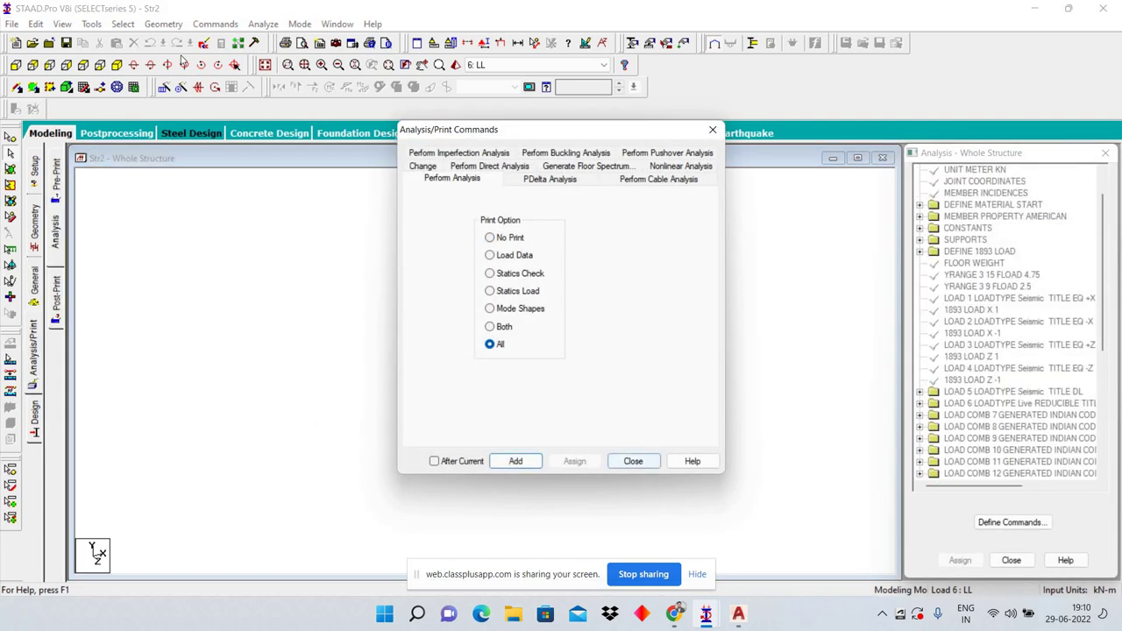
Step: Run the analysis, saving the modified Str2 structure when prompted
{"action": "left_click", "coordinate": [629, 462]}
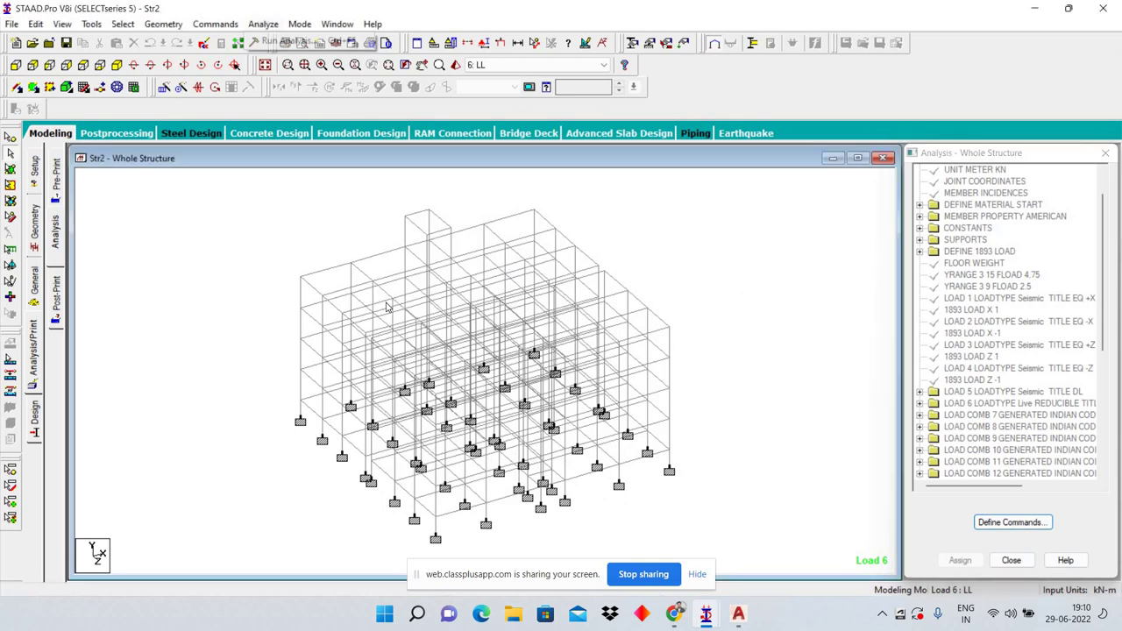
{"action": "left_click", "coordinate": [283, 43]}
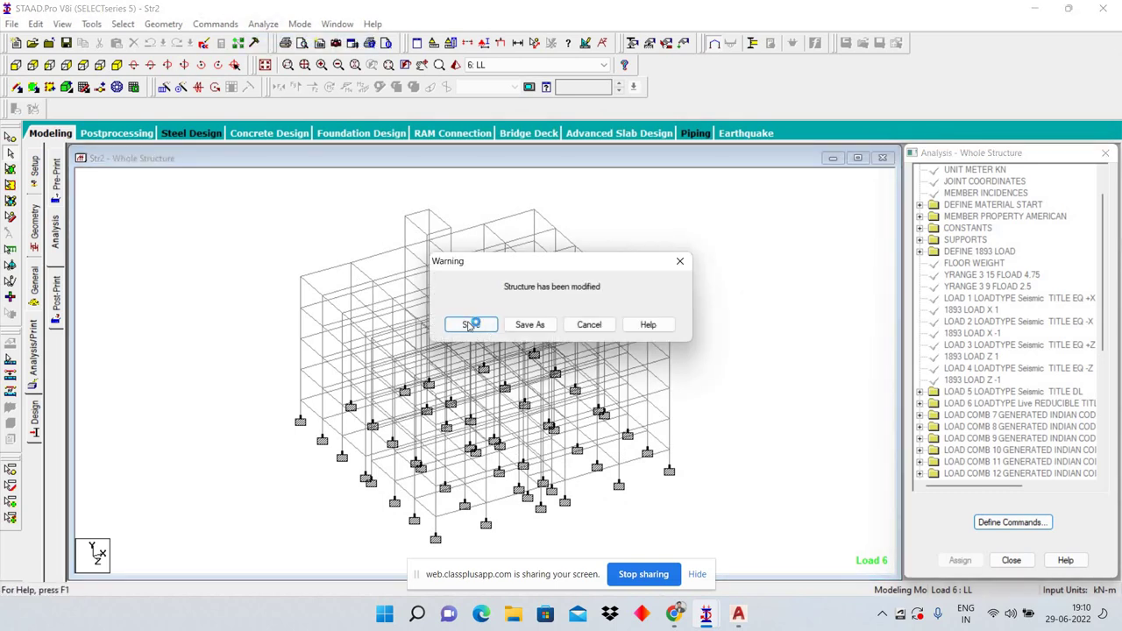
{"action": "left_click", "coordinate": [470, 325]}
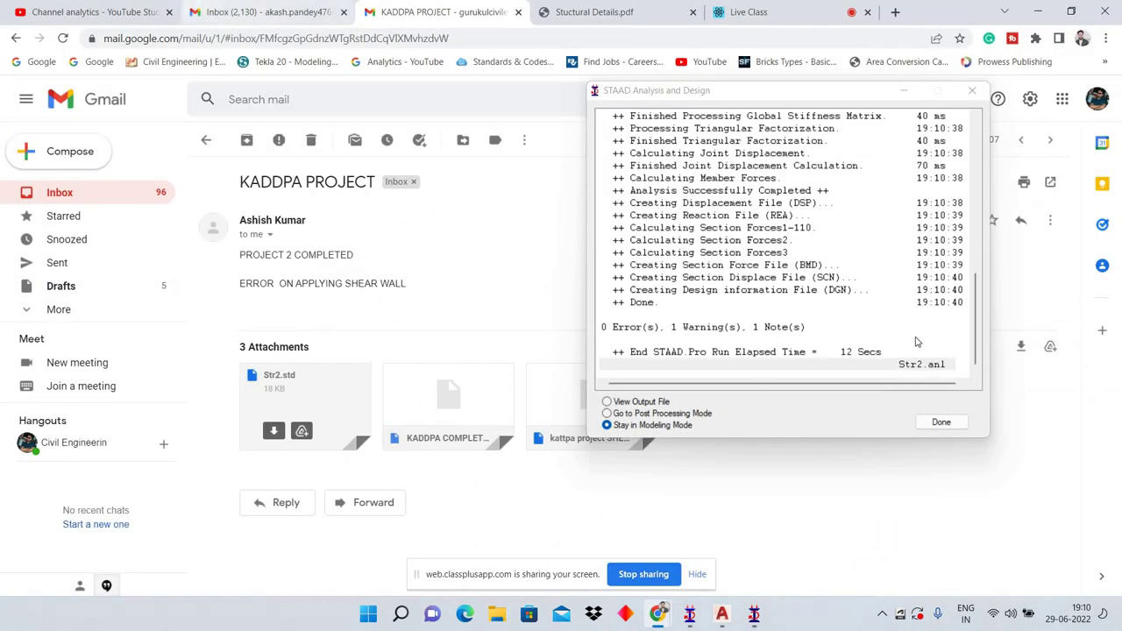
Step: Switch to the live class in the browser and let a student ask a question
{"action": "left_click", "coordinate": [88, 11]}
{"action": "left_click", "coordinate": [570, 12]}
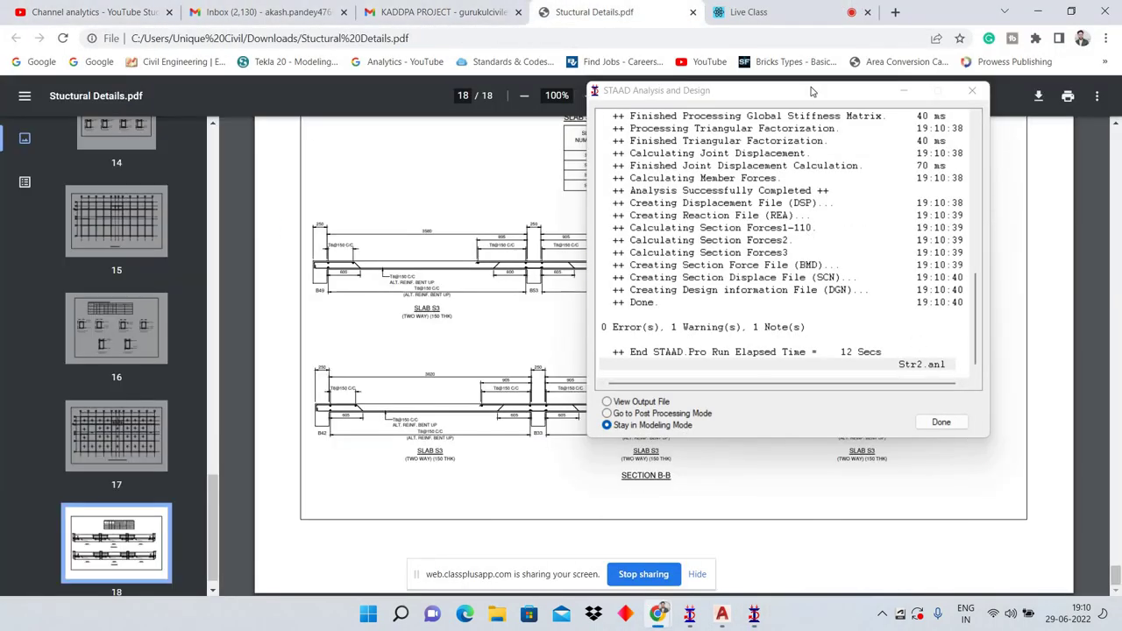
{"action": "left_click", "coordinate": [749, 11]}
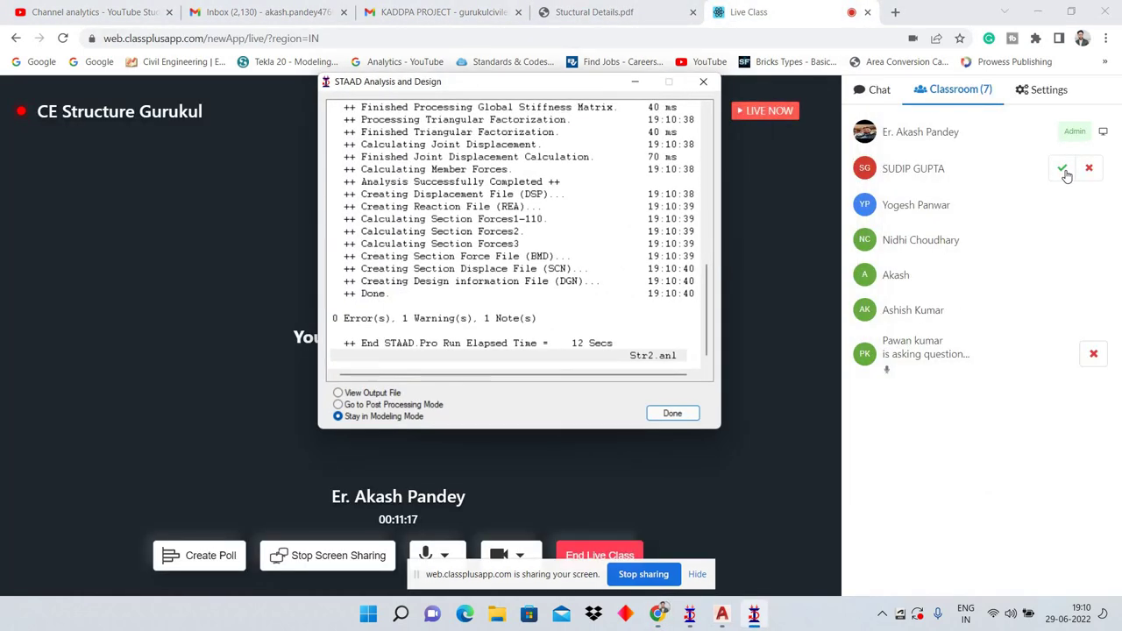
{"action": "left_click", "coordinate": [1061, 167]}
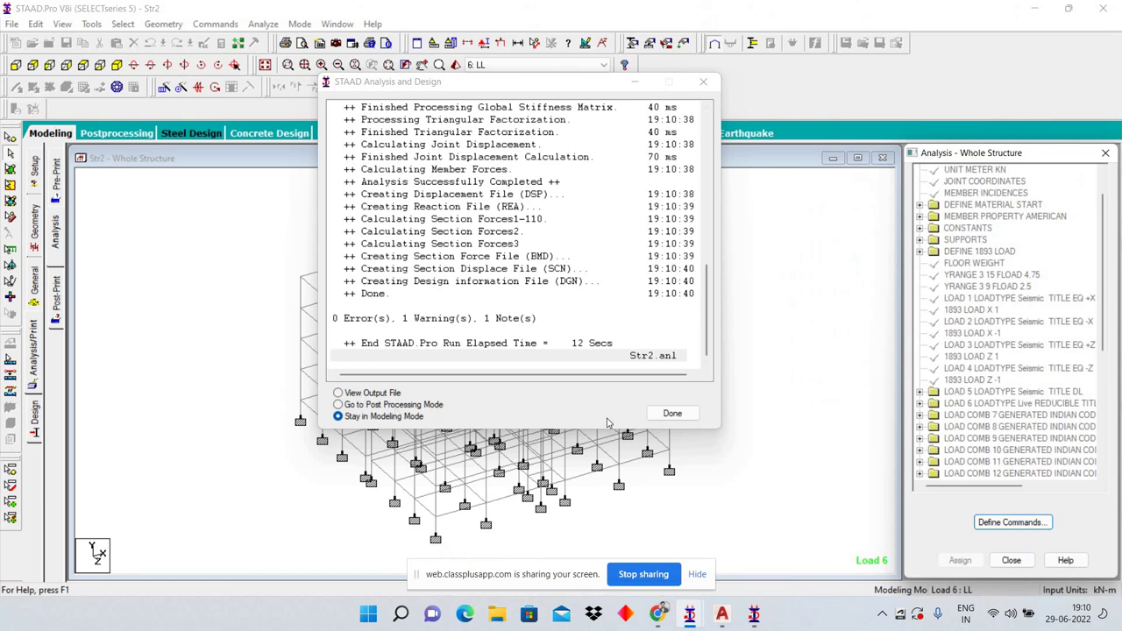
Step: Read the CONCRETE DESIGN results in Str2's output file, then close the Output Viewer
{"action": "left_click", "coordinate": [670, 414]}
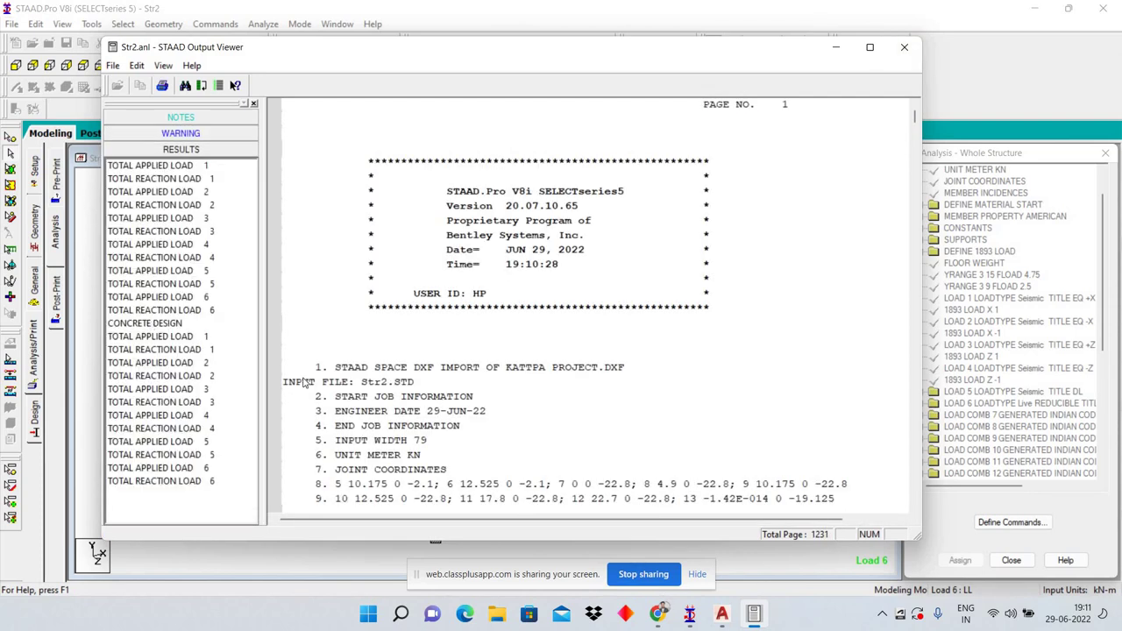
{"action": "left_click", "coordinate": [145, 323]}
{"action": "scroll", "coordinate": [596, 307], "scroll_direction": "down", "scroll_amount": 5}
{"action": "scroll", "coordinate": [596, 307], "scroll_direction": "down", "scroll_amount": 5}
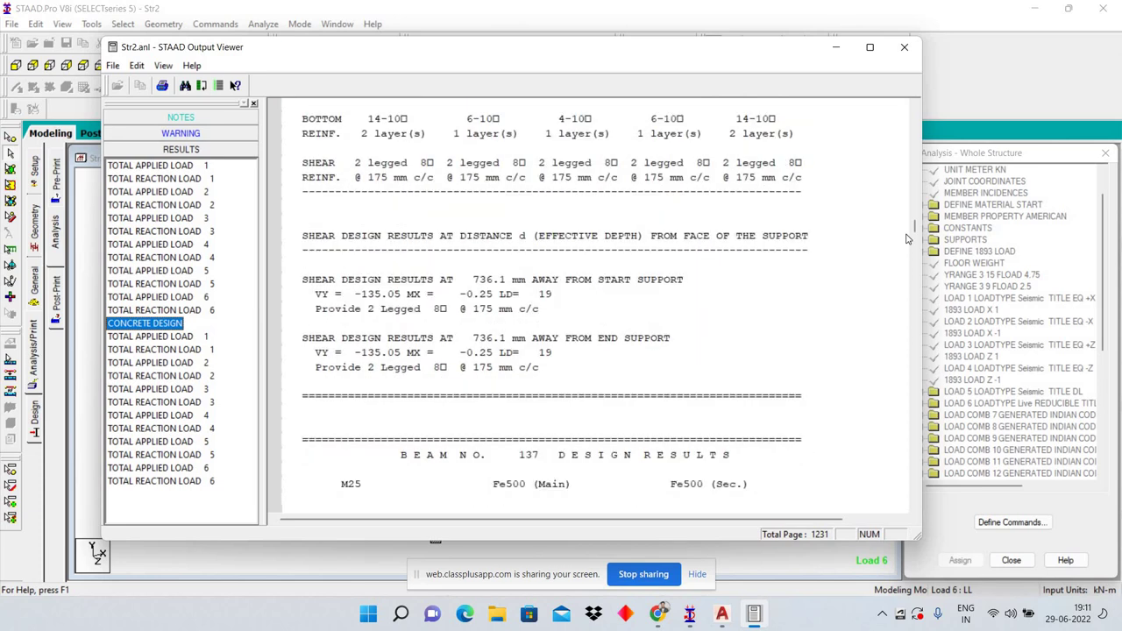
{"action": "scroll", "coordinate": [876, 245], "scroll_direction": "down", "scroll_amount": 5}
{"action": "left_click", "coordinate": [915, 369]}
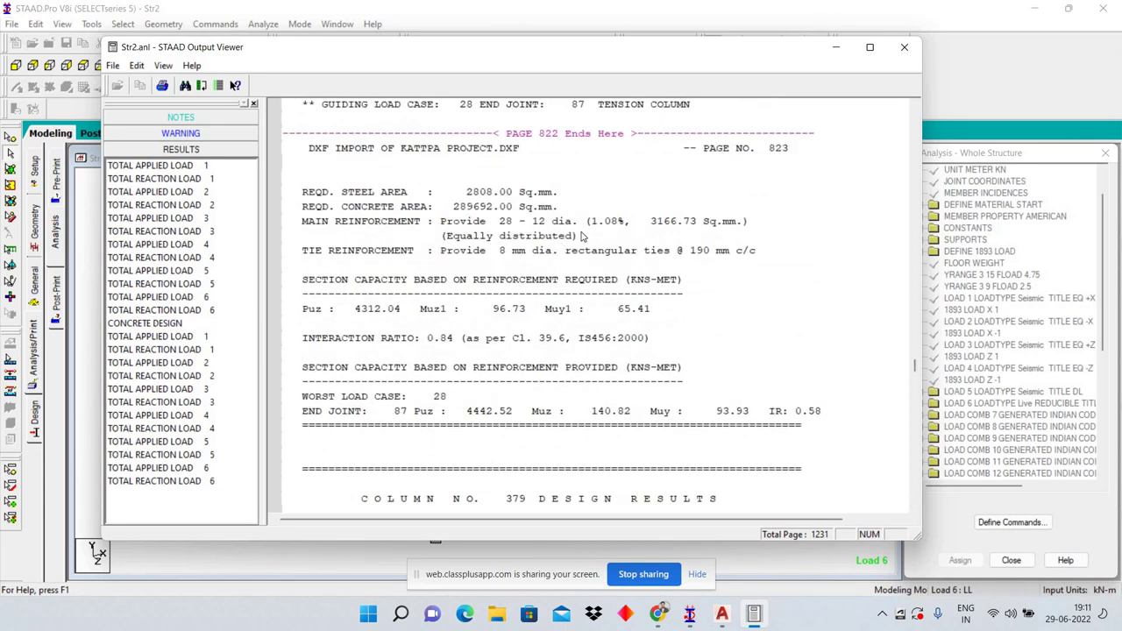
{"action": "scroll", "coordinate": [642, 386], "scroll_direction": "down", "scroll_amount": 9}
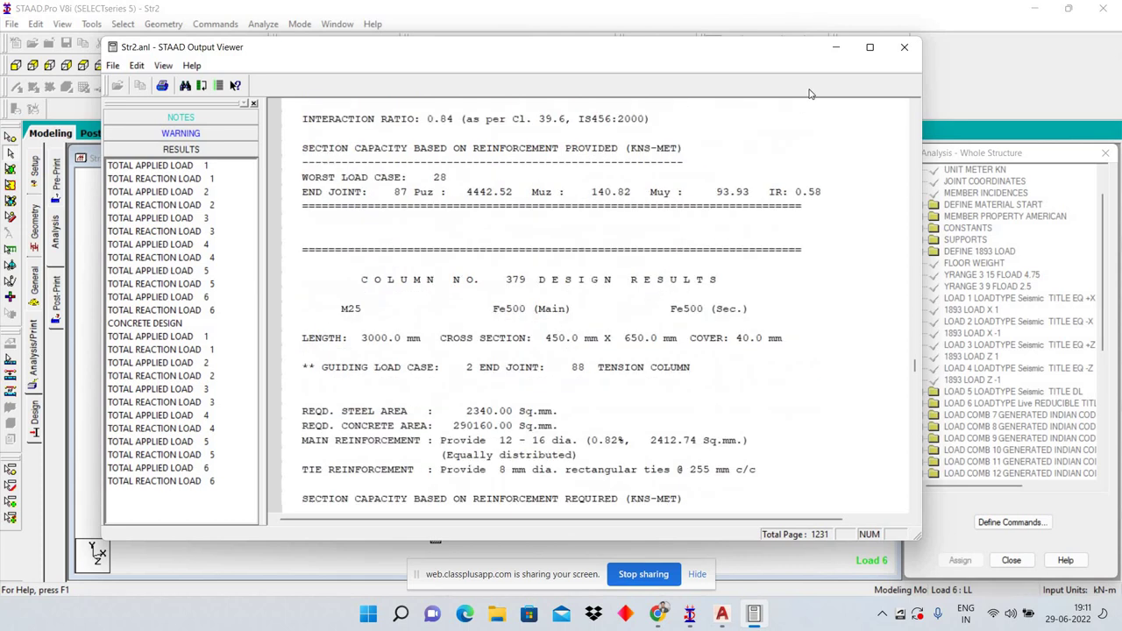
{"action": "left_click", "coordinate": [904, 46]}
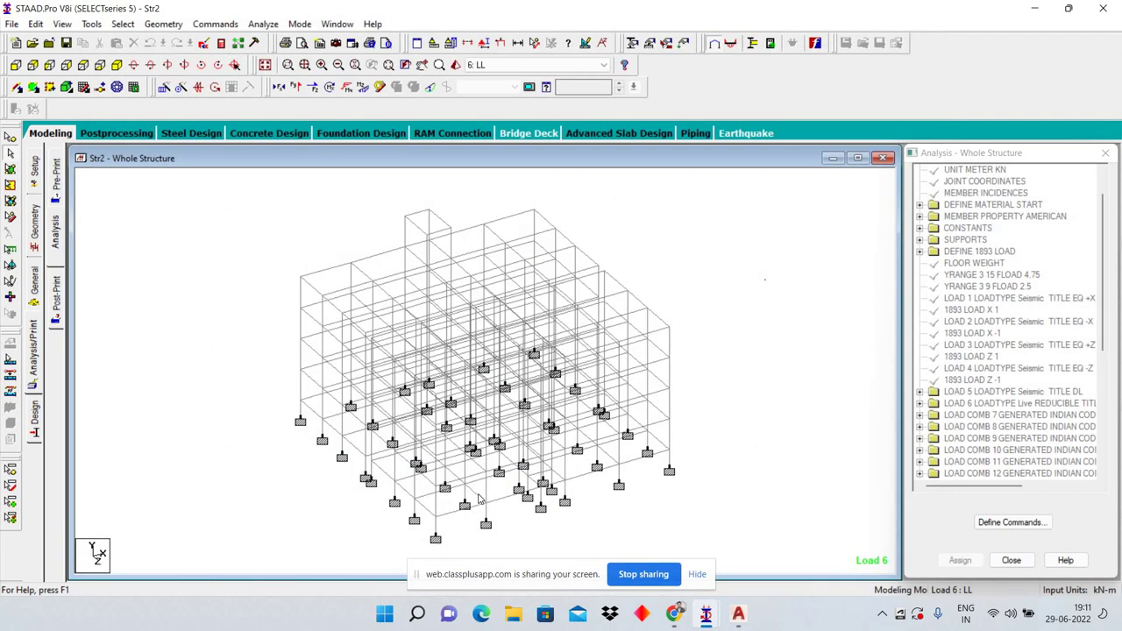
Step: Zoom, tilt and rotate the analysed frame, selecting a base joint's members, then preview the AutoCAD drawings
{"action": "scroll", "coordinate": [563, 538], "scroll_direction": "up", "scroll_amount": 2}
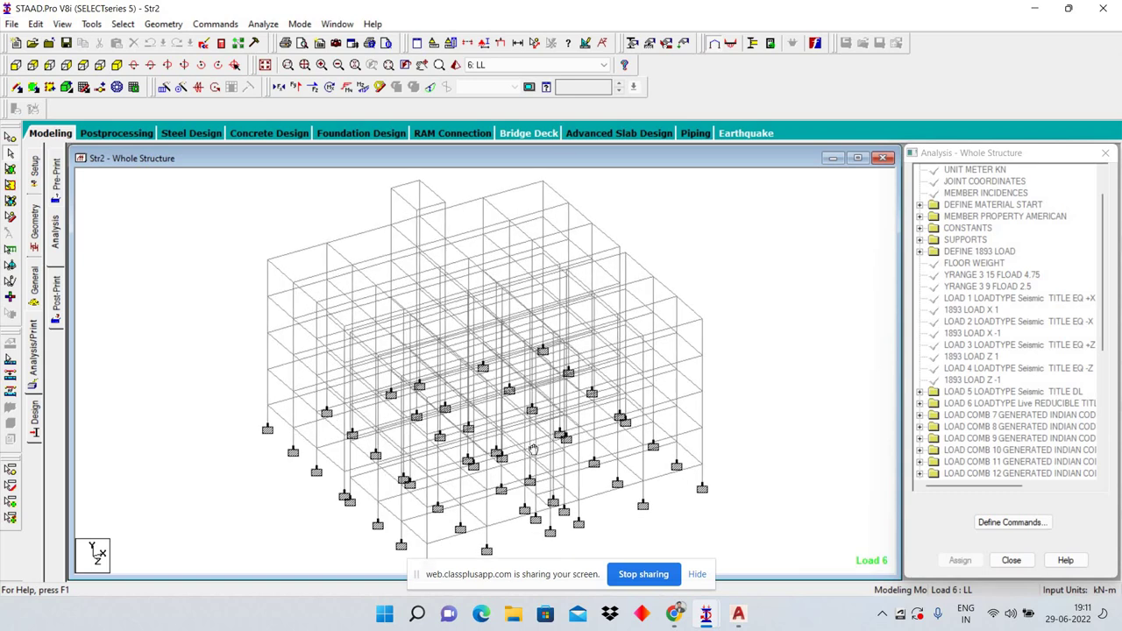
{"action": "scroll", "coordinate": [519, 449], "scroll_direction": "up", "scroll_amount": 2}
{"action": "scroll", "coordinate": [526, 451], "scroll_direction": "up", "scroll_amount": 2}
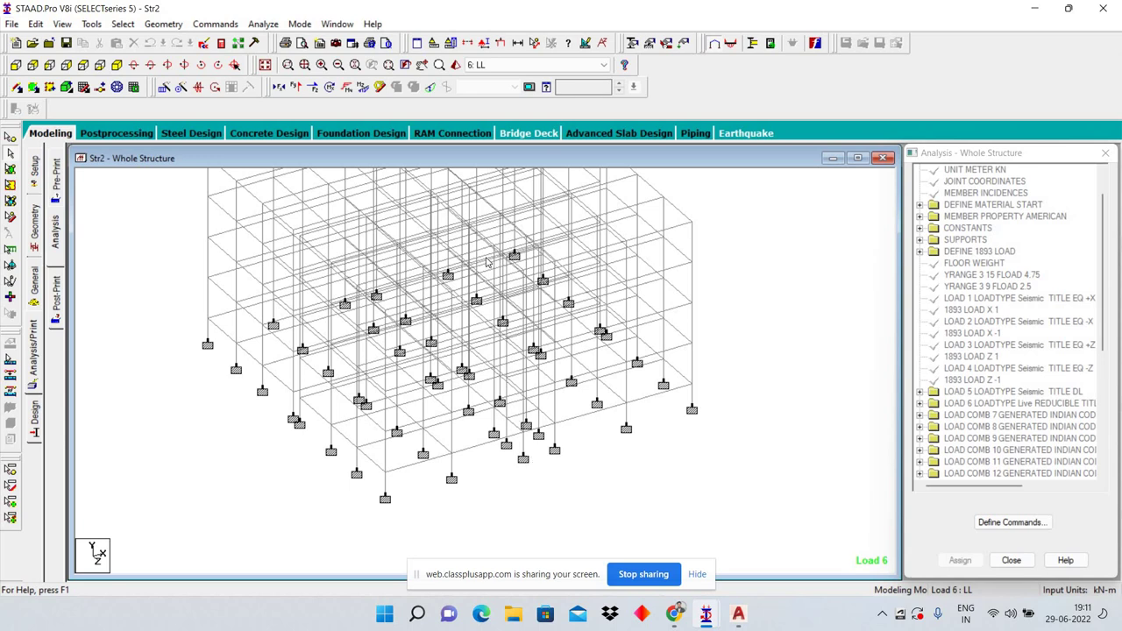
{"action": "key", "text": "Down"}
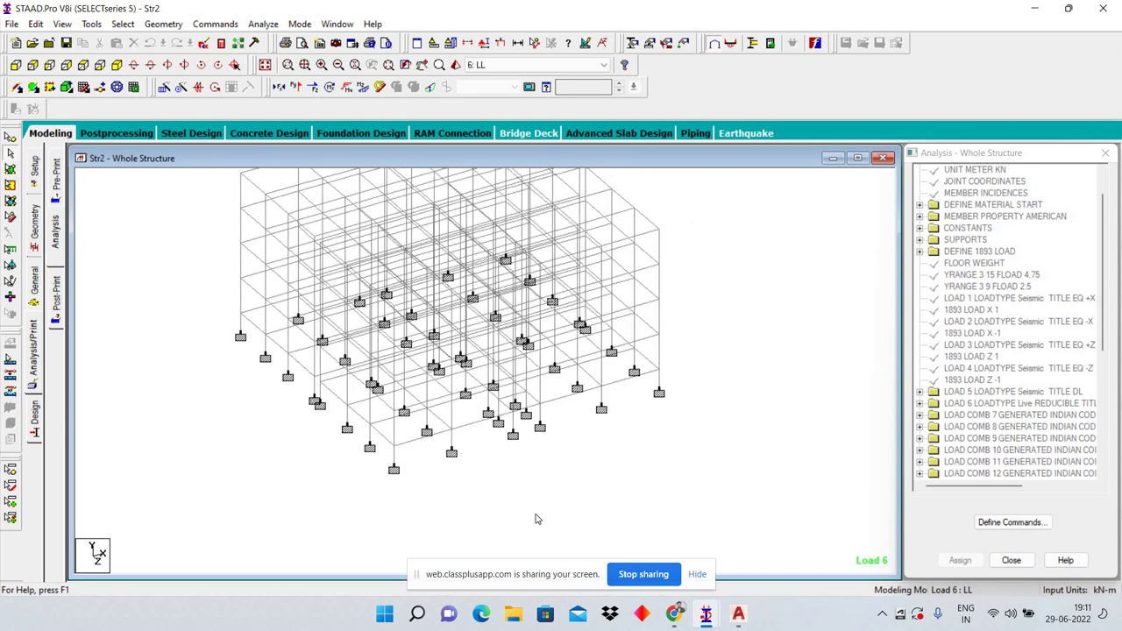
{"action": "key", "text": "Down"}
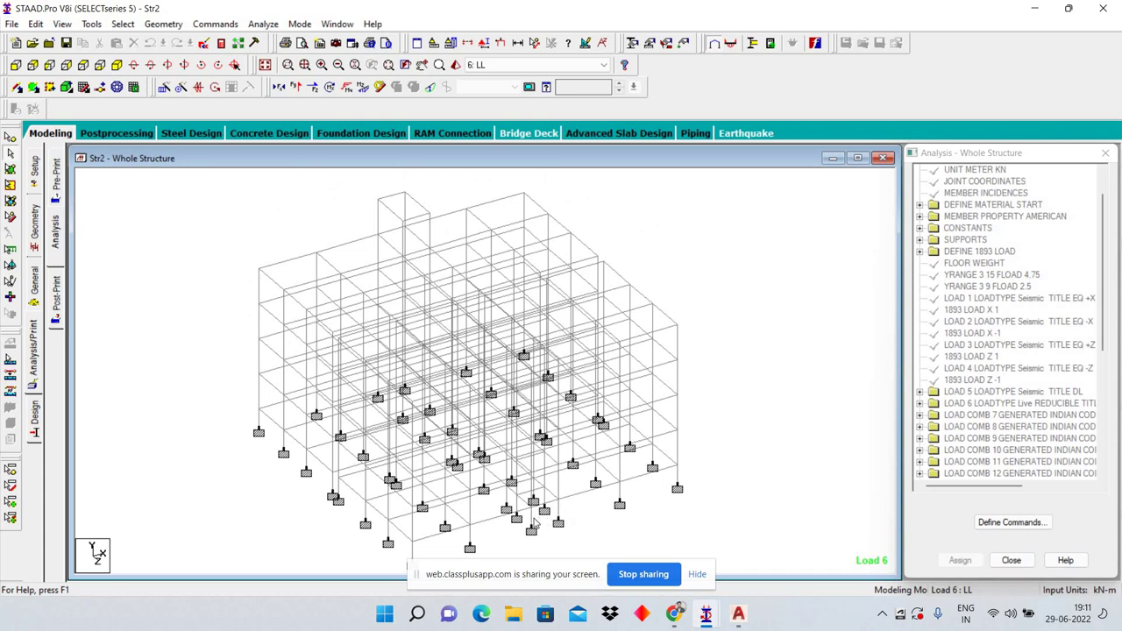
{"action": "left_click", "coordinate": [531, 504]}
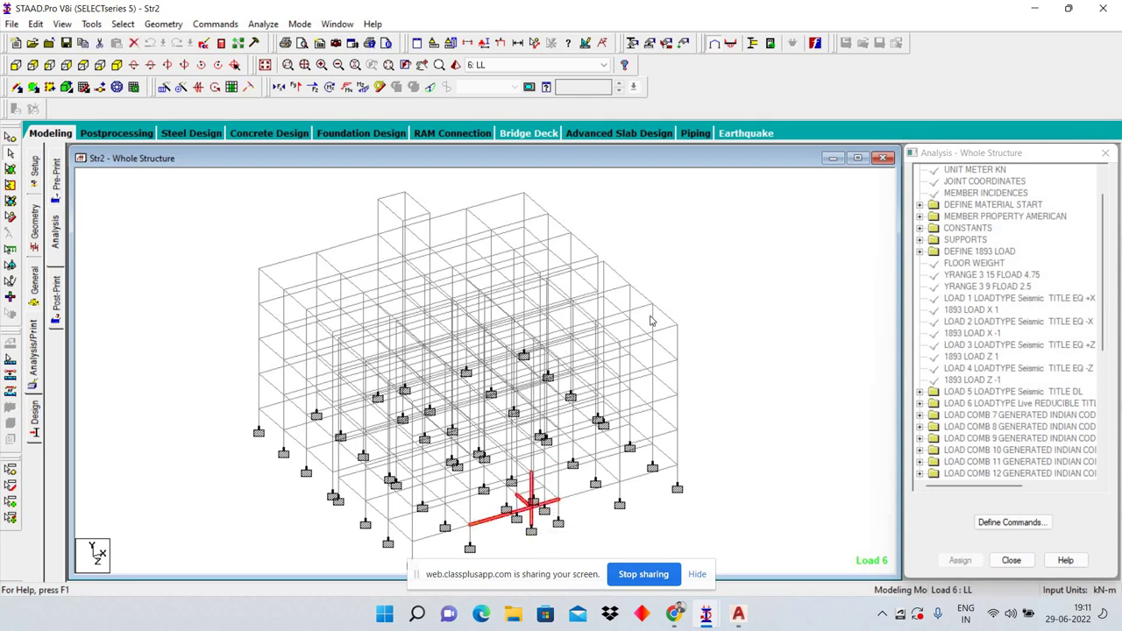
{"action": "key", "text": "Right"}
{"action": "left_click", "coordinate": [644, 614]}
{"action": "mouse_move", "coordinate": [673, 613]}
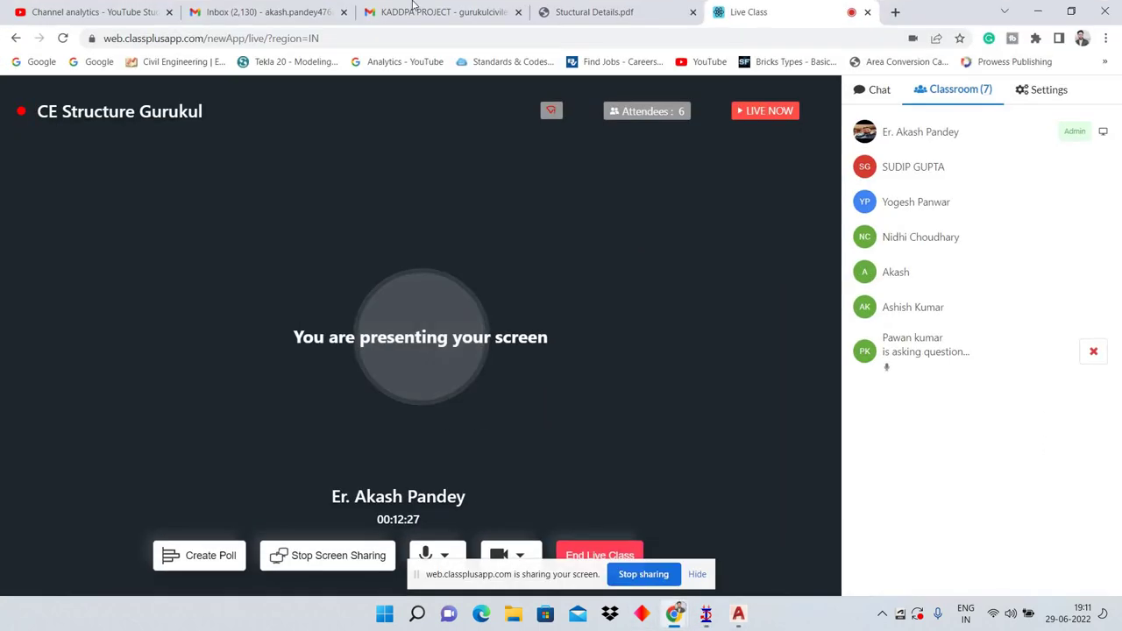
Step: Download KADDPA COMPLETE PROJECT.dwg from the KADDPA PROJECT email and open it in AutoCAD
{"action": "left_click", "coordinate": [443, 12]}
{"action": "mouse_move", "coordinate": [447, 405]}
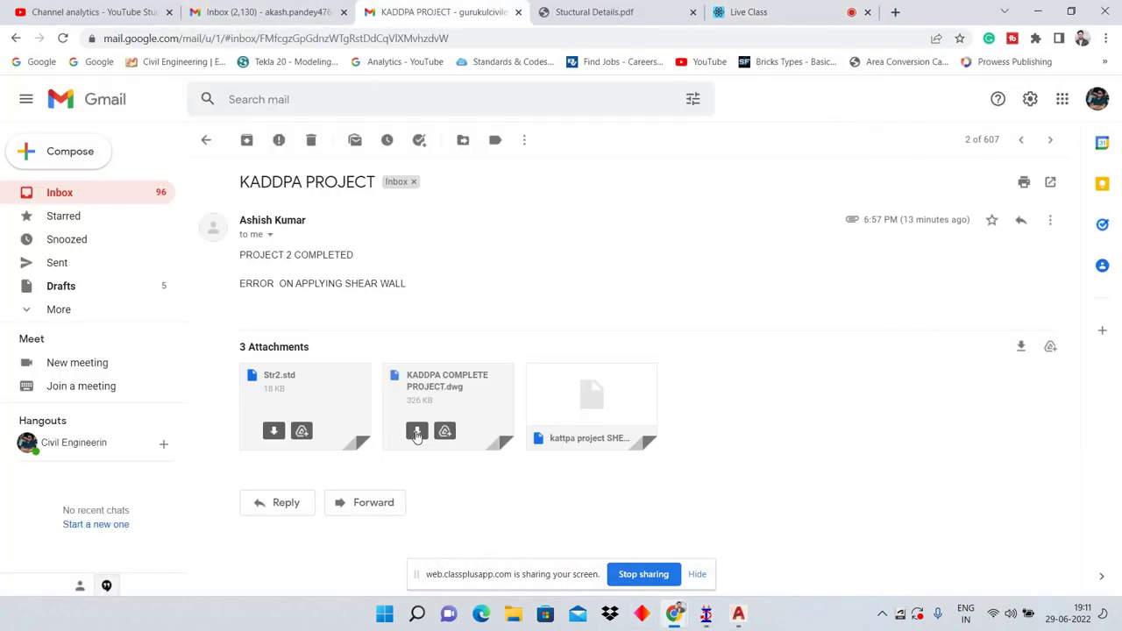
{"action": "left_click", "coordinate": [418, 432]}
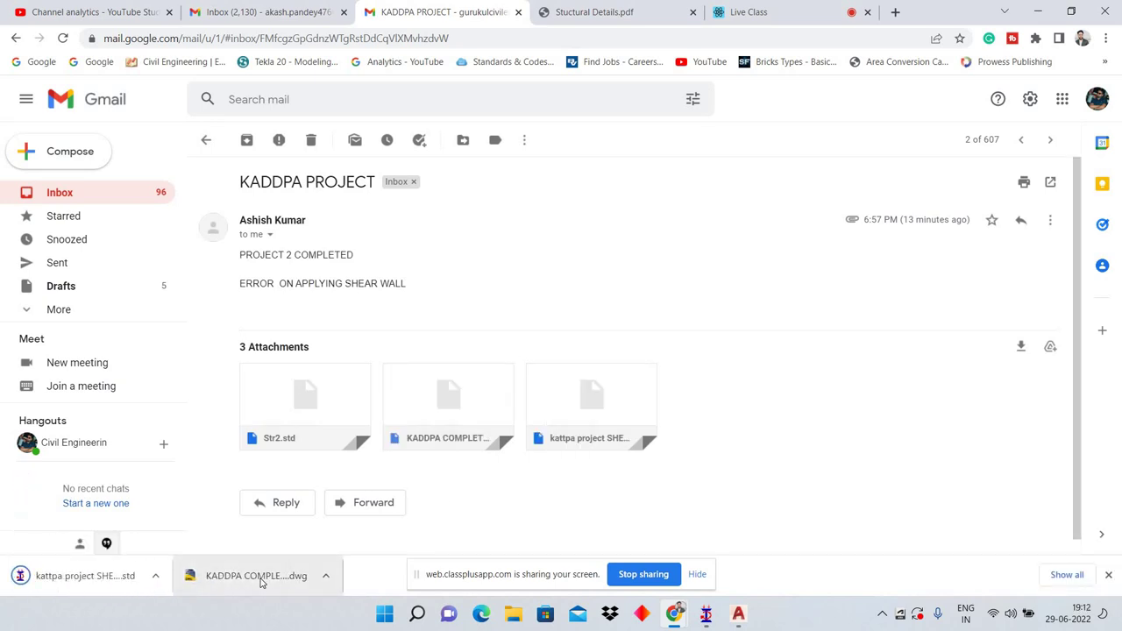
{"action": "left_click", "coordinate": [256, 575]}
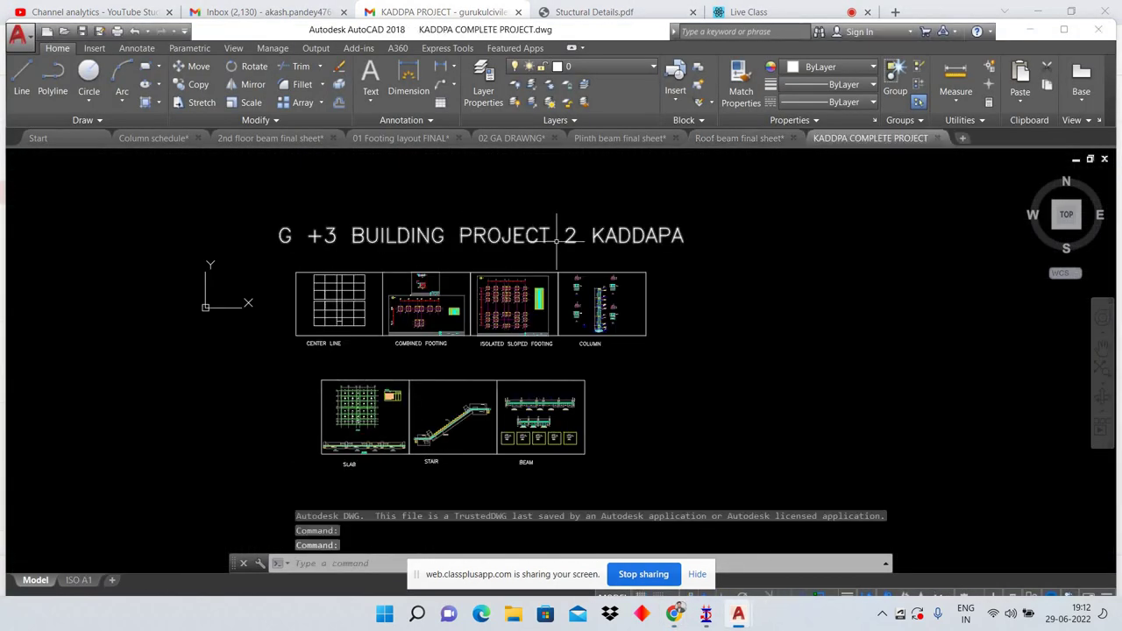
{"action": "scroll", "coordinate": [366, 299], "scroll_direction": "up", "scroll_amount": 4}
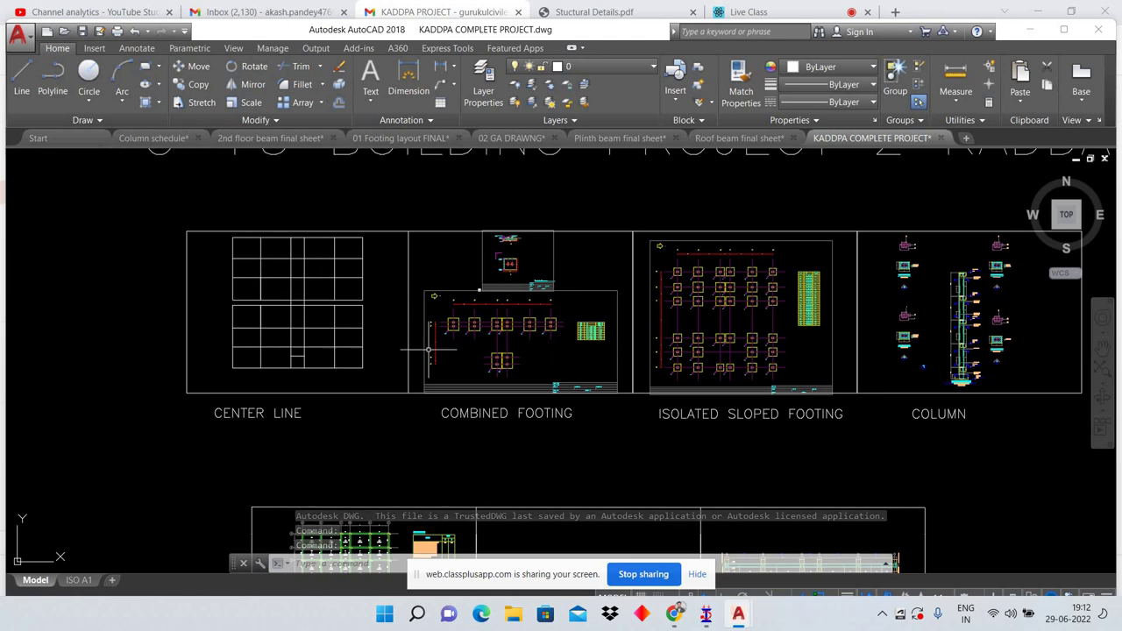
{"action": "scroll", "coordinate": [517, 370], "scroll_direction": "up", "scroll_amount": 4}
{"action": "scroll", "coordinate": [517, 370], "scroll_direction": "down", "scroll_amount": 2}
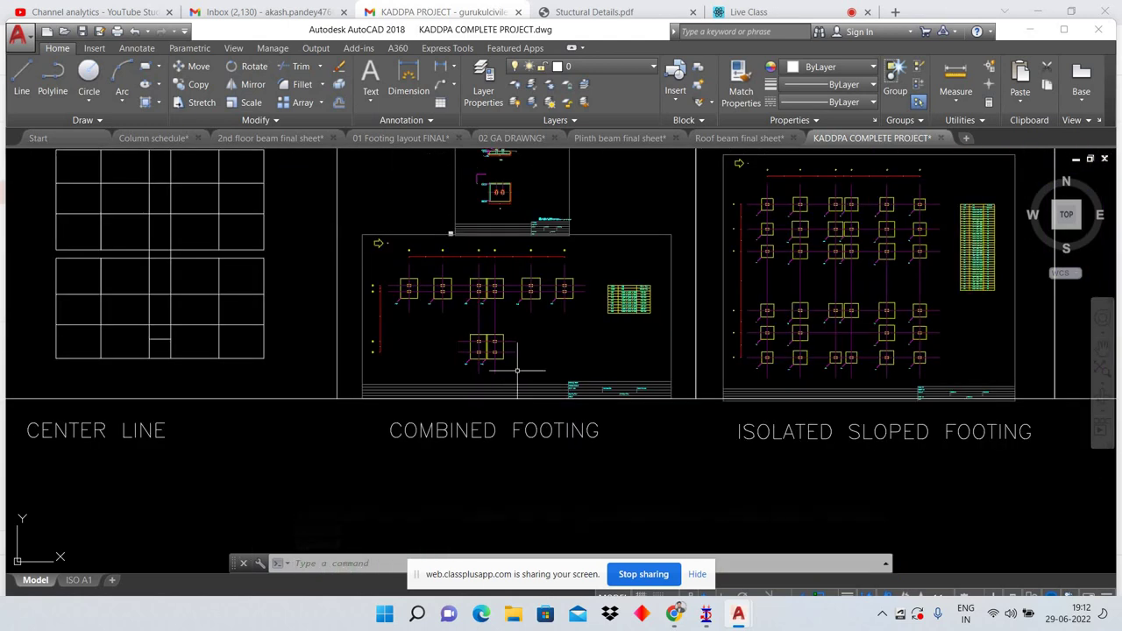
{"action": "scroll", "coordinate": [421, 350], "scroll_direction": "down", "scroll_amount": 3}
{"action": "middle_click_drag", "start_coordinate": [618, 312], "coordinate": [434, 314]}
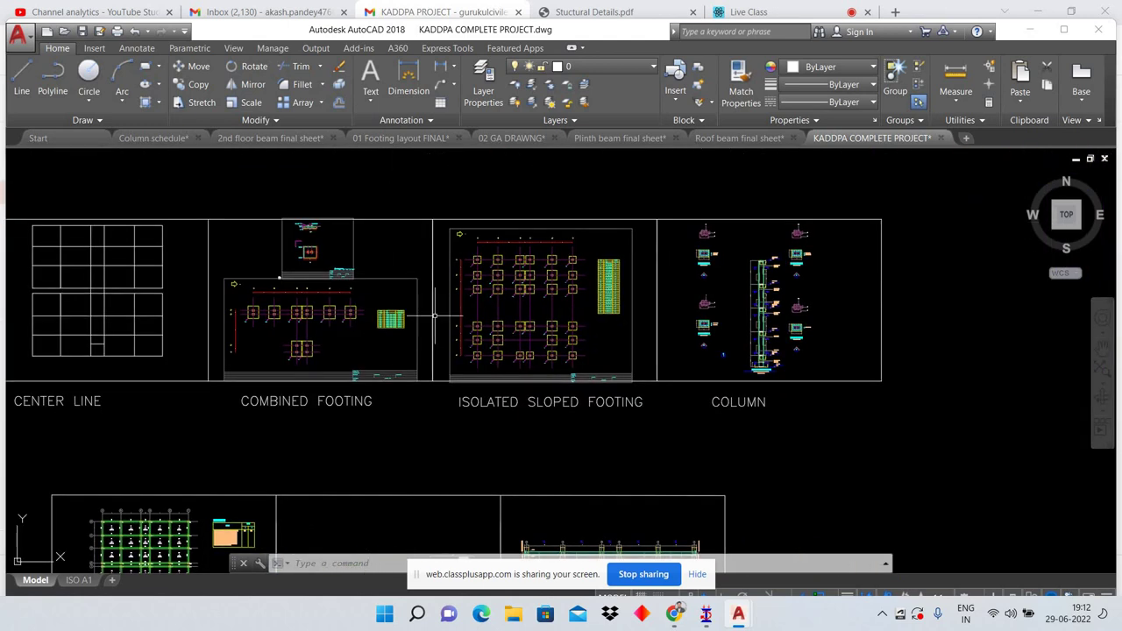
{"action": "middle_click_drag", "start_coordinate": [508, 332], "coordinate": [407, 334]}
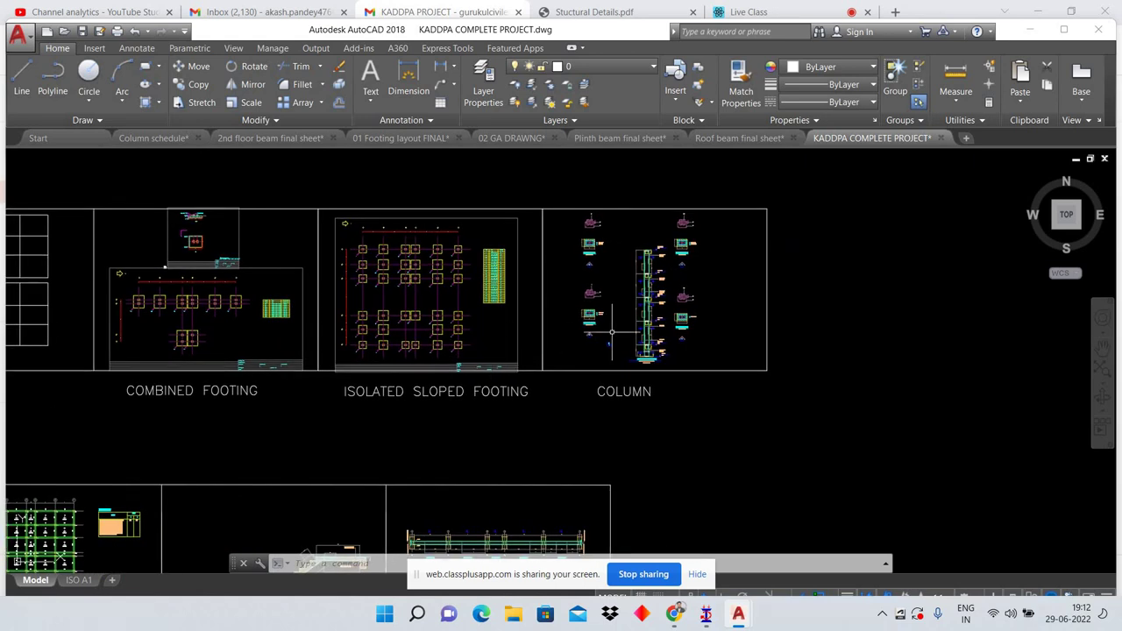
{"action": "scroll", "coordinate": [643, 330], "scroll_direction": "up", "scroll_amount": 4}
{"action": "scroll", "coordinate": [644, 330], "scroll_direction": "up", "scroll_amount": 2}
{"action": "scroll", "coordinate": [666, 392], "scroll_direction": "up", "scroll_amount": 4}
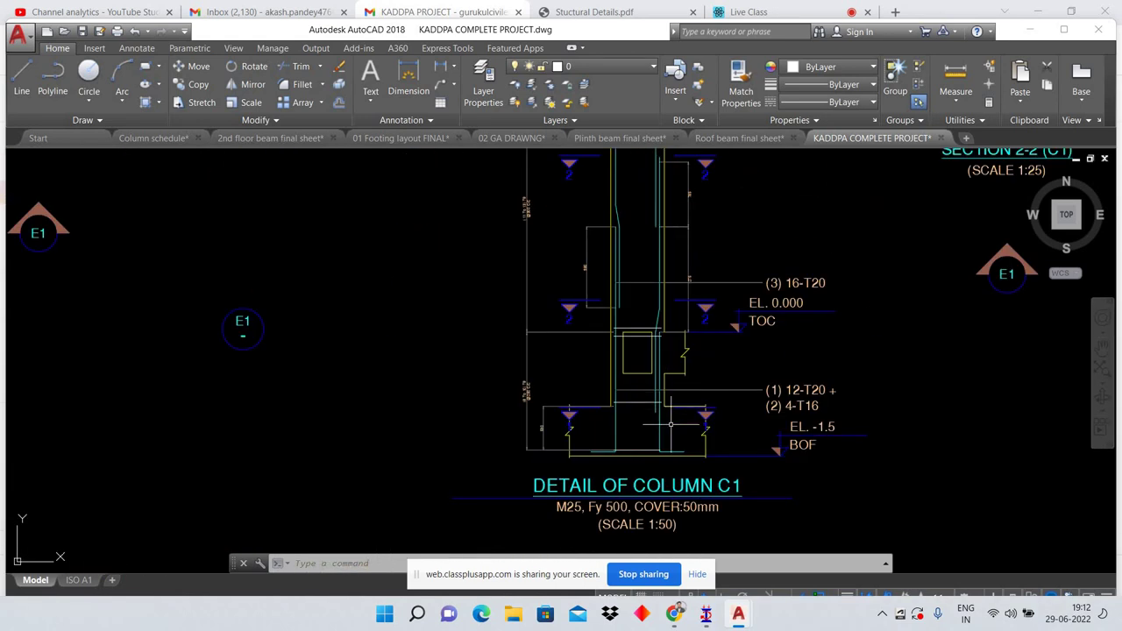
{"action": "scroll", "coordinate": [667, 447], "scroll_direction": "down", "scroll_amount": 3}
{"action": "scroll", "coordinate": [714, 324], "scroll_direction": "up", "scroll_amount": 1}
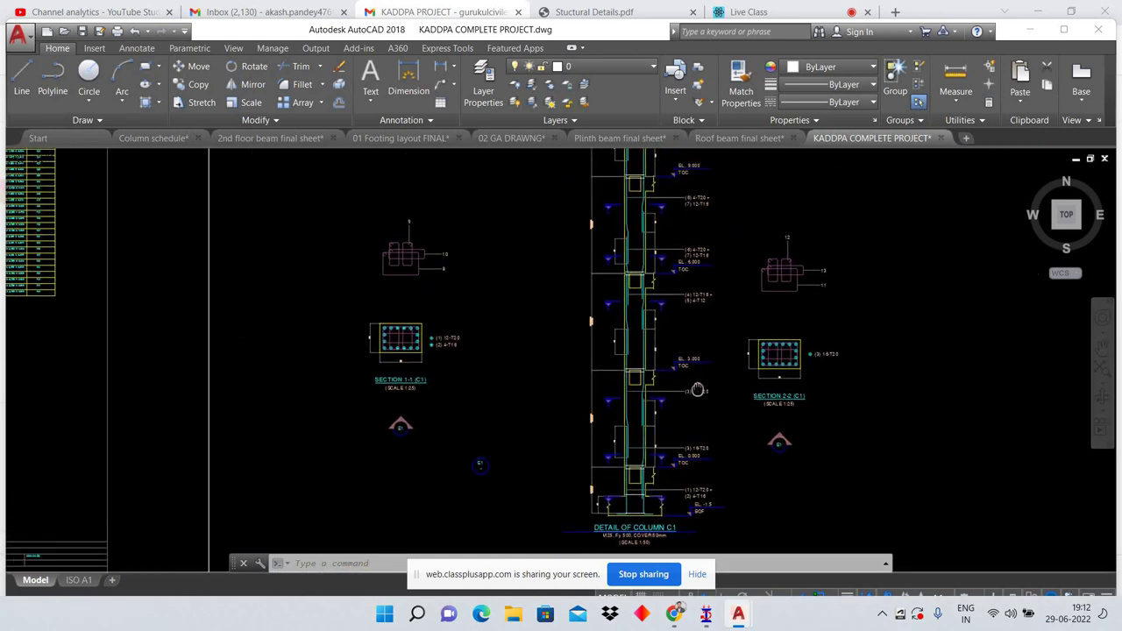
{"action": "scroll", "coordinate": [799, 353], "scroll_direction": "up", "scroll_amount": 3}
{"action": "scroll", "coordinate": [799, 353], "scroll_direction": "down", "scroll_amount": 4}
{"action": "scroll", "coordinate": [701, 342], "scroll_direction": "down", "scroll_amount": 2}
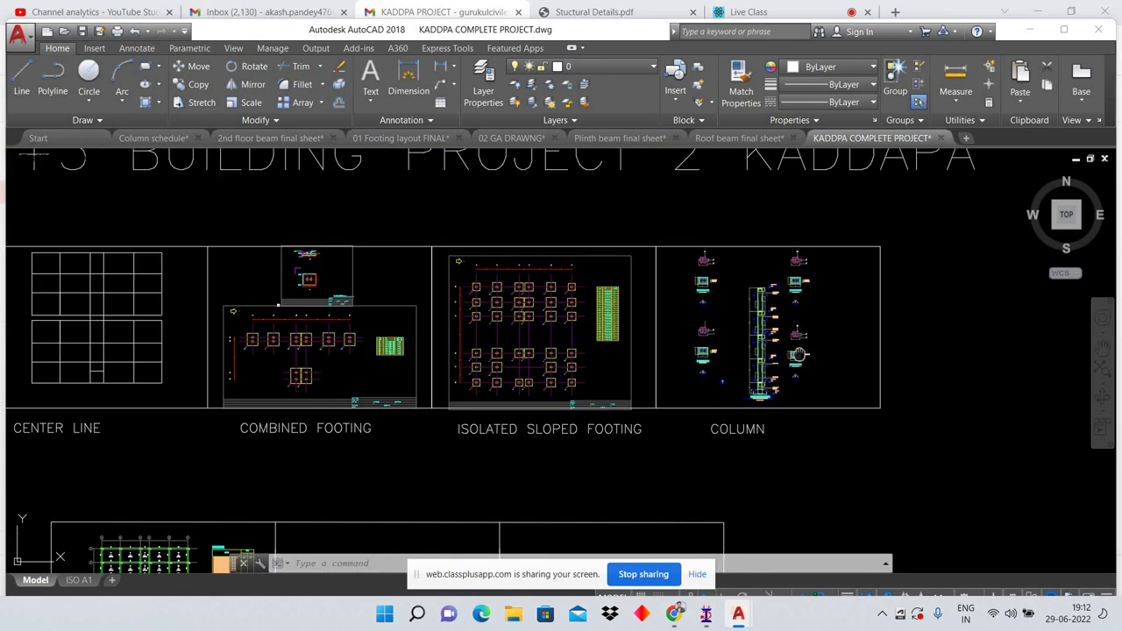
{"action": "scroll", "coordinate": [611, 330], "scroll_direction": "down", "scroll_amount": 2}
{"action": "scroll", "coordinate": [487, 290], "scroll_direction": "up", "scroll_amount": 3}
{"action": "scroll", "coordinate": [563, 409], "scroll_direction": "up", "scroll_amount": 2}
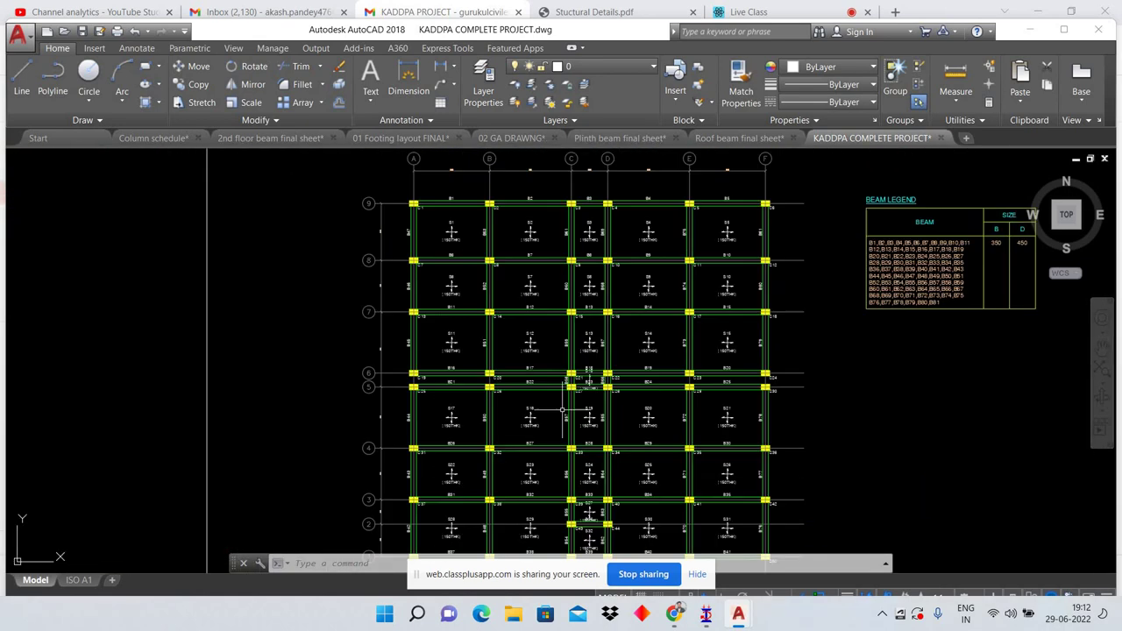
{"action": "scroll", "coordinate": [468, 271], "scroll_direction": "down", "scroll_amount": 3}
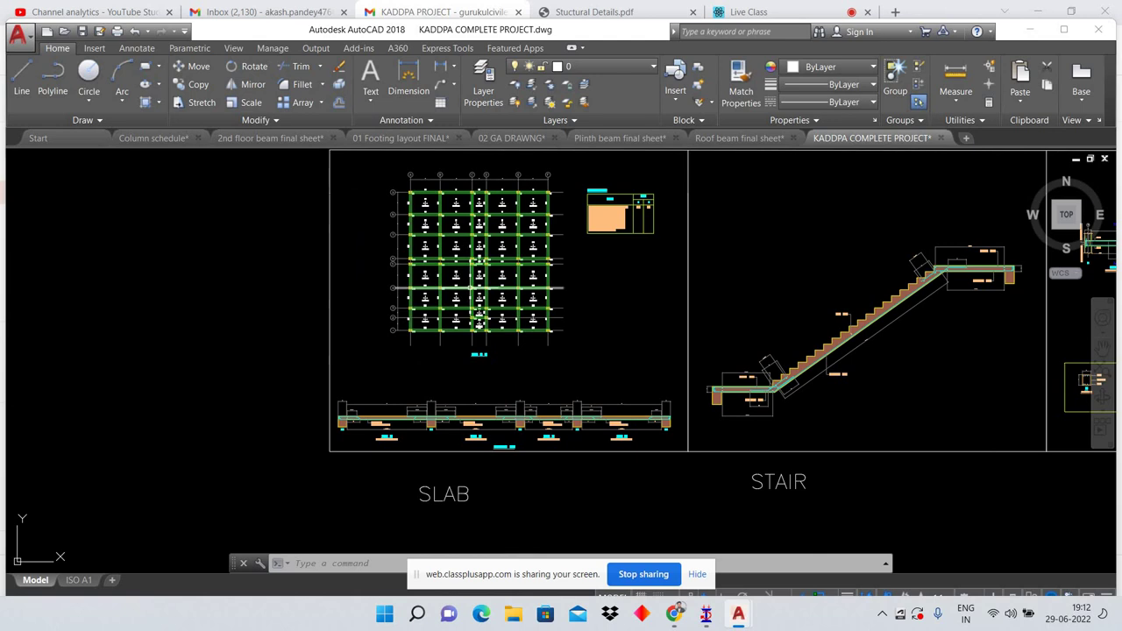
{"action": "middle_click_drag", "start_coordinate": [675, 316], "coordinate": [468, 339]}
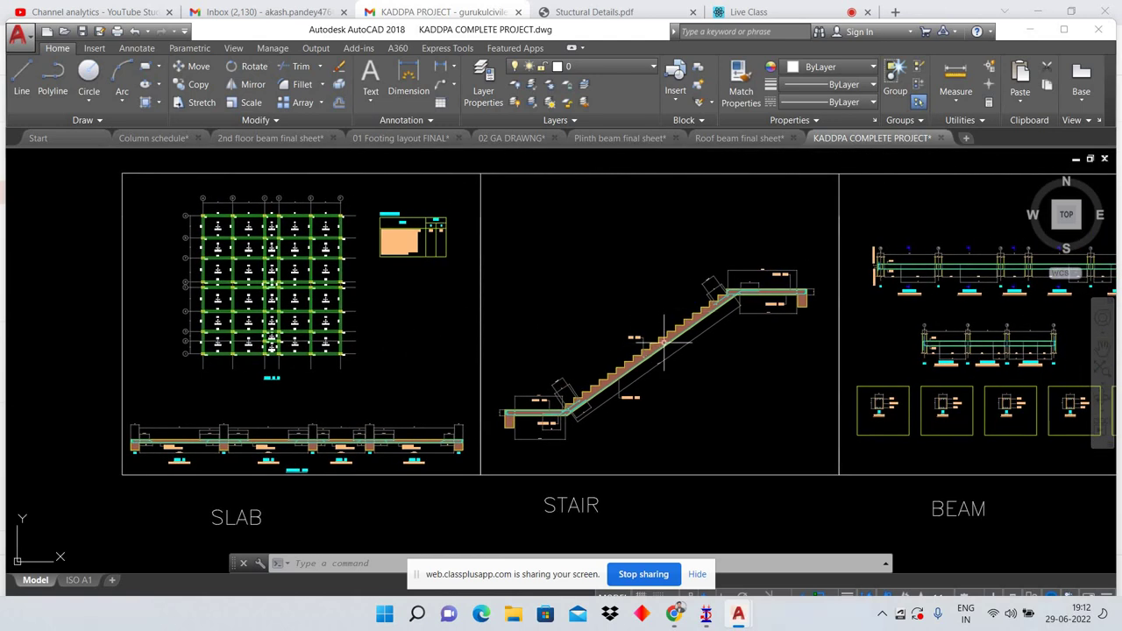
{"action": "mouse_move", "coordinate": [752, 356]}
{"action": "middle_mouse_down"}
{"action": "mouse_move", "coordinate": [473, 326]}
{"action": "mouse_move", "coordinate": [356, 294]}
{"action": "middle_mouse_up"}
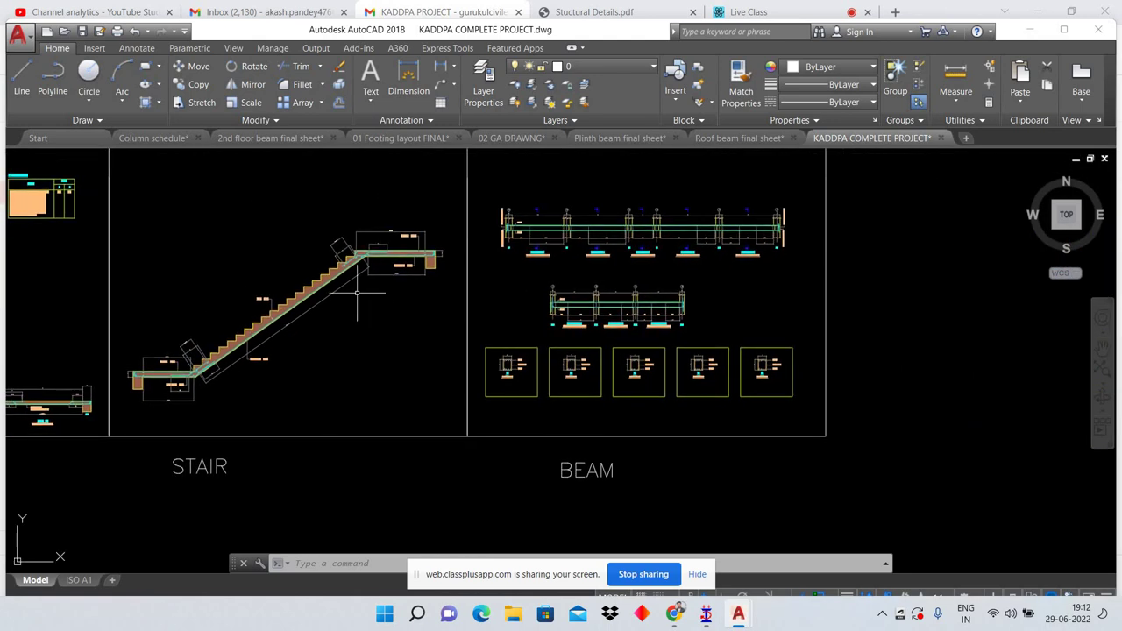
{"action": "scroll", "coordinate": [377, 267], "scroll_direction": "up", "scroll_amount": 1}
{"action": "mouse_move", "coordinate": [762, 403]}
{"action": "middle_mouse_down"}
{"action": "mouse_move", "coordinate": [663, 300]}
{"action": "mouse_move", "coordinate": [640, 407]}
{"action": "middle_mouse_up"}
{"action": "scroll", "coordinate": [525, 179], "scroll_direction": "up", "scroll_amount": 5}
{"action": "scroll", "coordinate": [525, 179], "scroll_direction": "down", "scroll_amount": 6}
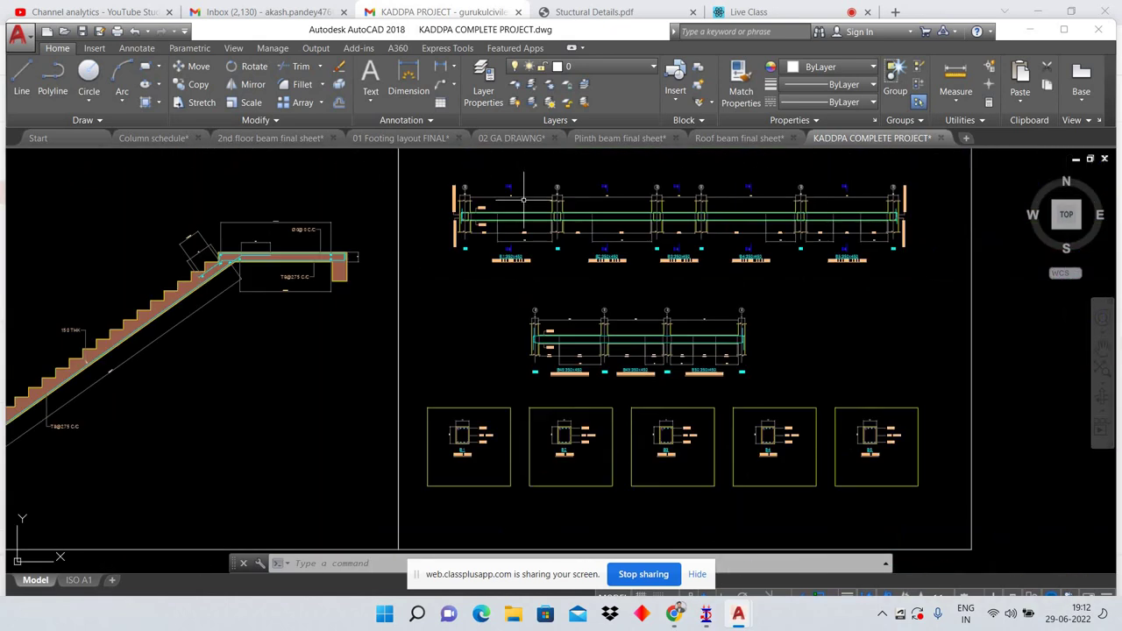
{"action": "scroll", "coordinate": [558, 322], "scroll_direction": "up", "scroll_amount": 5}
{"action": "scroll", "coordinate": [558, 342], "scroll_direction": "down", "scroll_amount": 5}
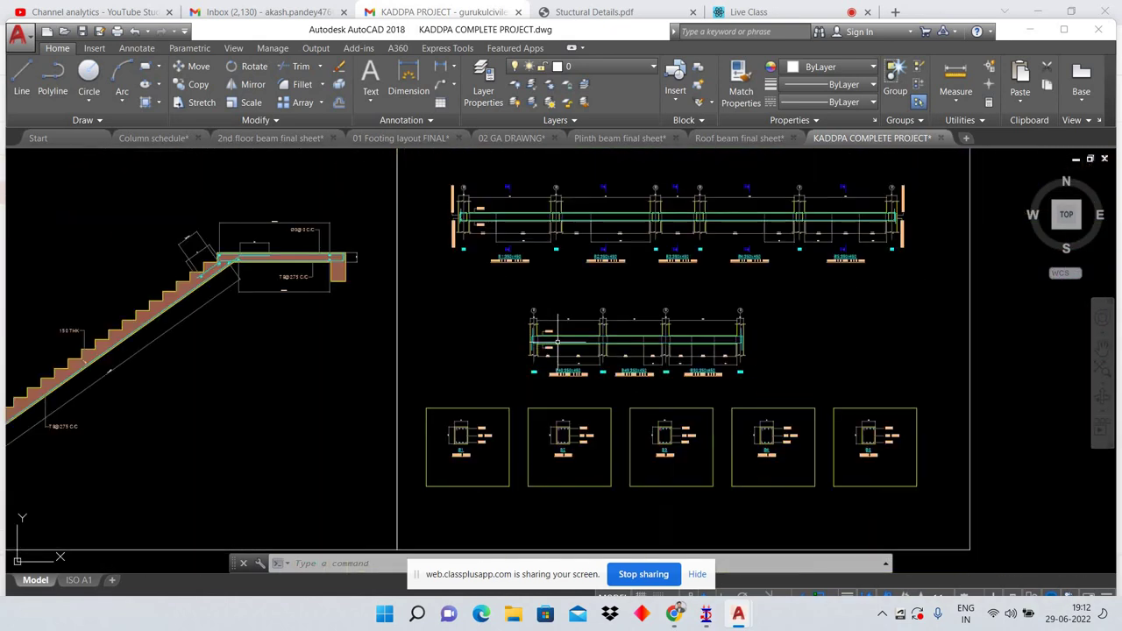
{"action": "scroll", "coordinate": [578, 449], "scroll_direction": "up", "scroll_amount": 5}
{"action": "scroll", "coordinate": [577, 444], "scroll_direction": "down", "scroll_amount": 5}
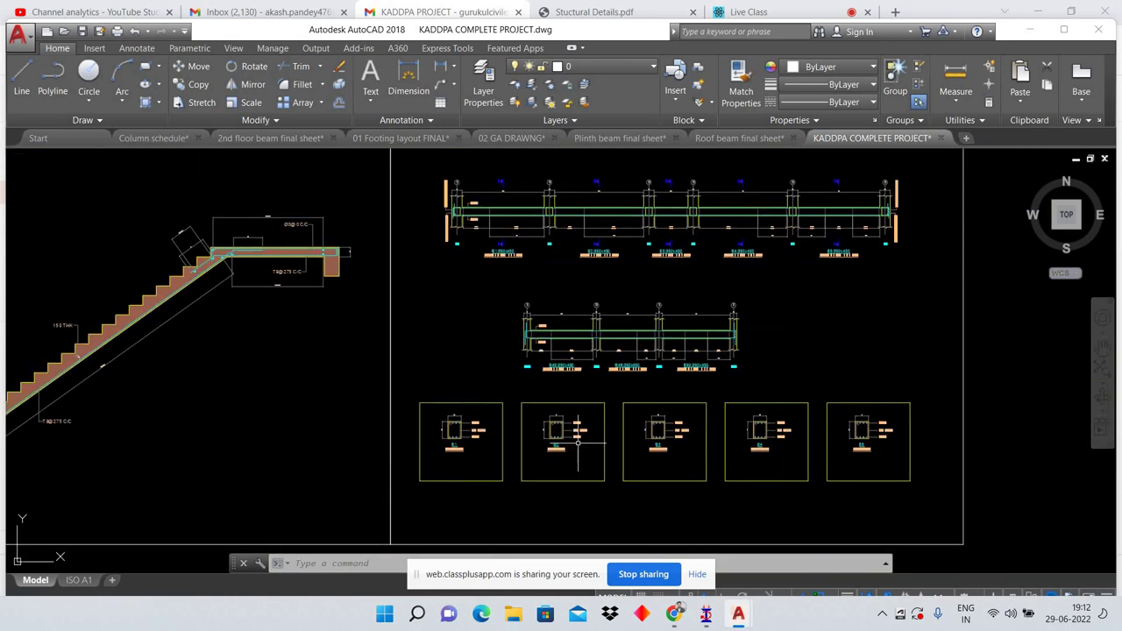
{"action": "scroll", "coordinate": [561, 421], "scroll_direction": "down", "scroll_amount": 2}
{"action": "scroll", "coordinate": [526, 403], "scroll_direction": "down", "scroll_amount": 2}
{"action": "scroll", "coordinate": [514, 394], "scroll_direction": "down", "scroll_amount": 2}
{"action": "middle_click_drag", "start_coordinate": [464, 334], "coordinate": [576, 339]}
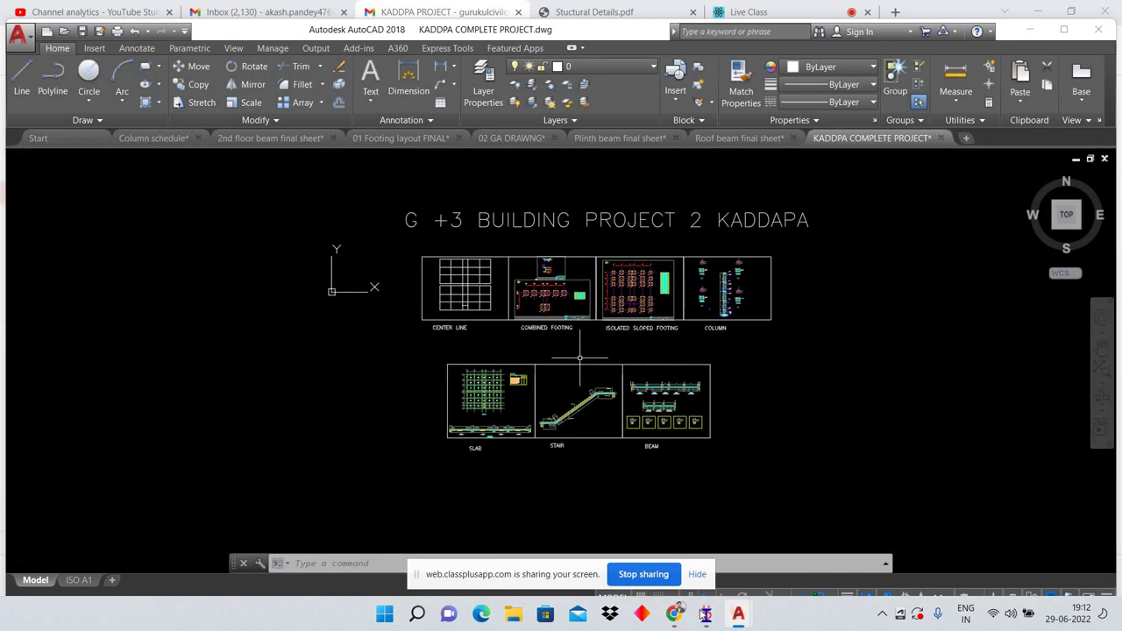
{"action": "mouse_move", "coordinate": [673, 614]}
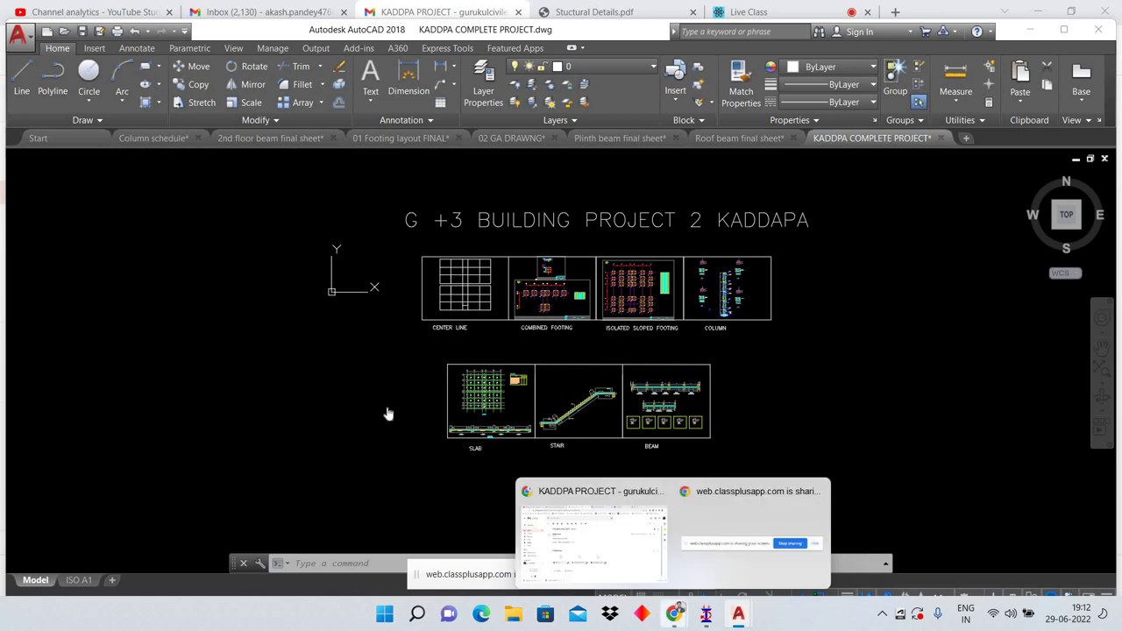
Step: Open the downloaded kattpa project SHEAR WALL ERROR.std from the KADDPA PROJECT email in STAAD.Pro
{"action": "left_click", "coordinate": [588, 526]}
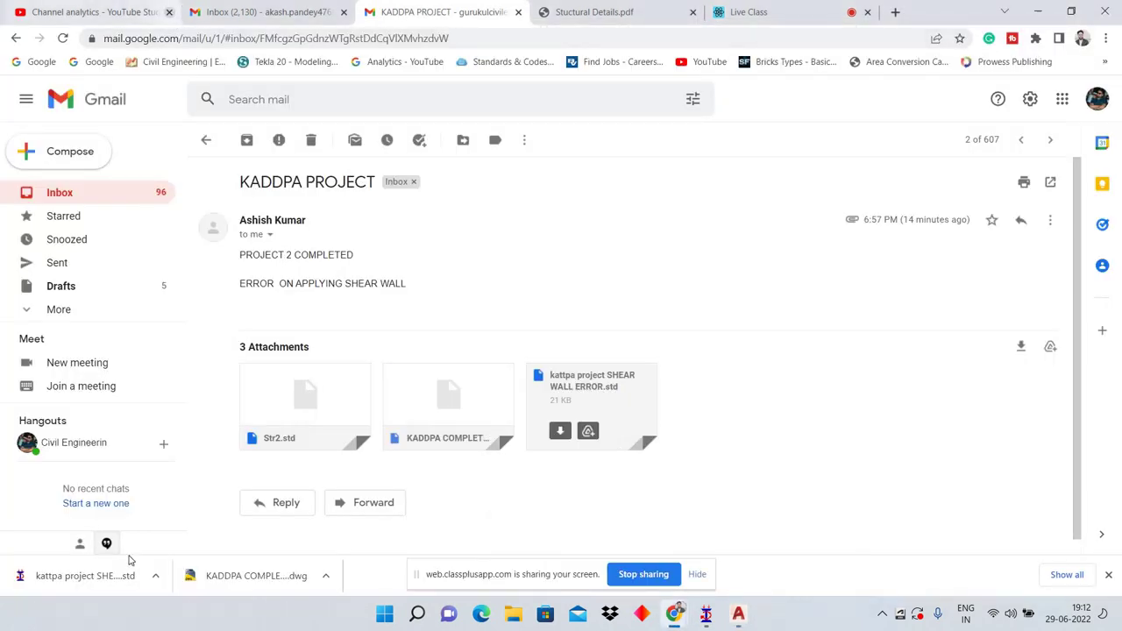
{"action": "left_click", "coordinate": [120, 584]}
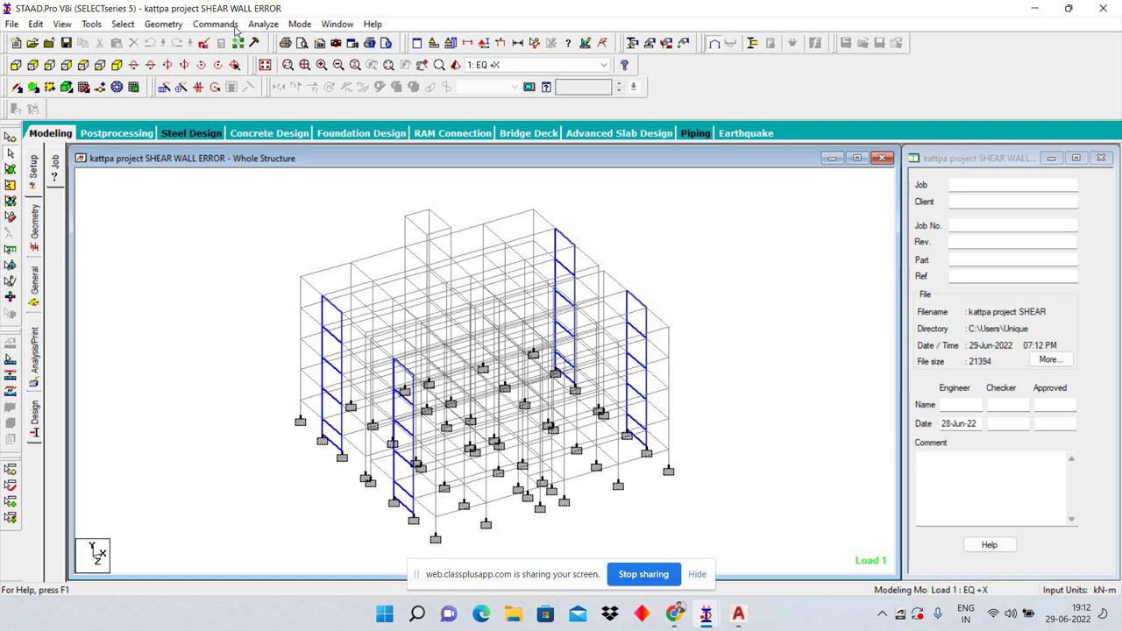
Step: Delete both extra PERFORM ANALYSIS PRINT ALL commands, then run the shear-wall analysis
{"action": "left_click", "coordinate": [263, 24]}
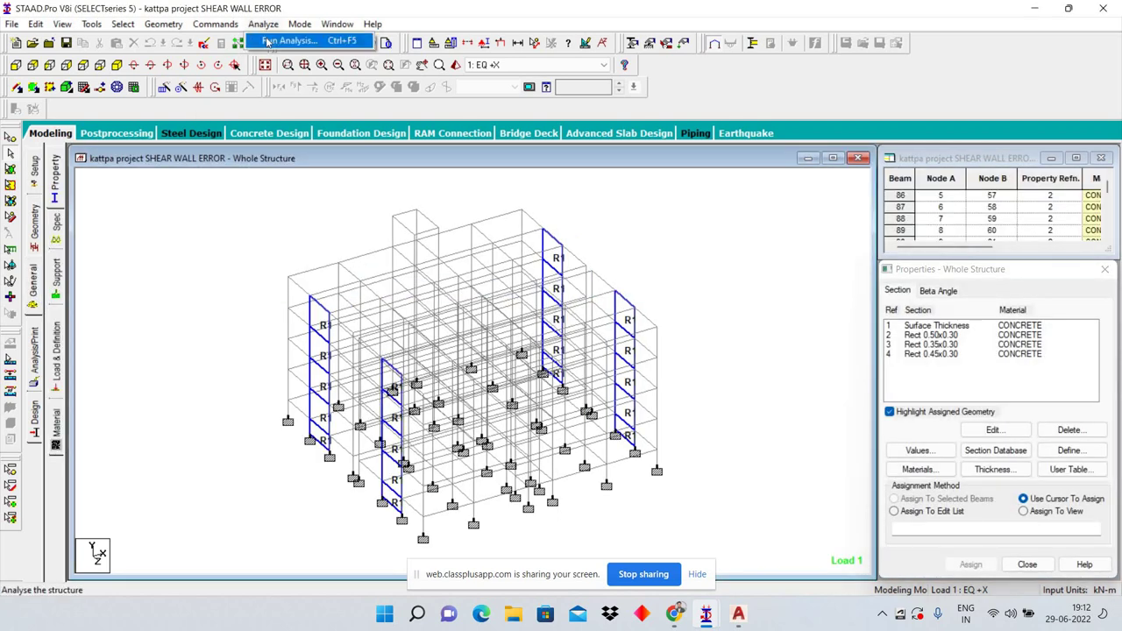
{"action": "key", "text": "Escape"}
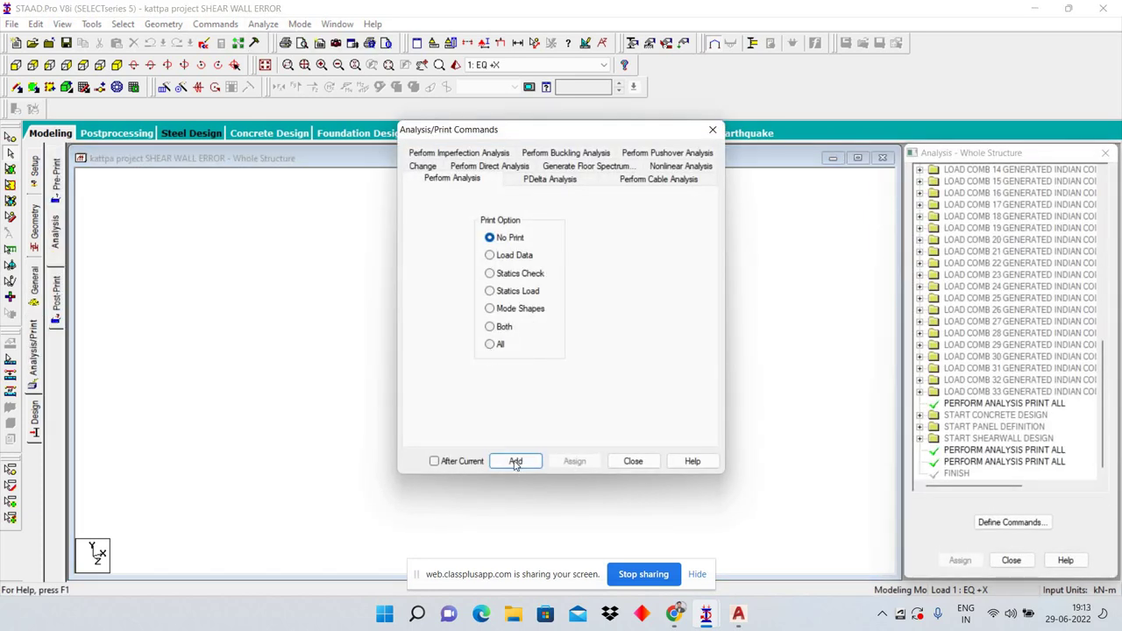
{"action": "left_click_drag", "start_coordinate": [1102, 412], "coordinate": [1106, 249]}
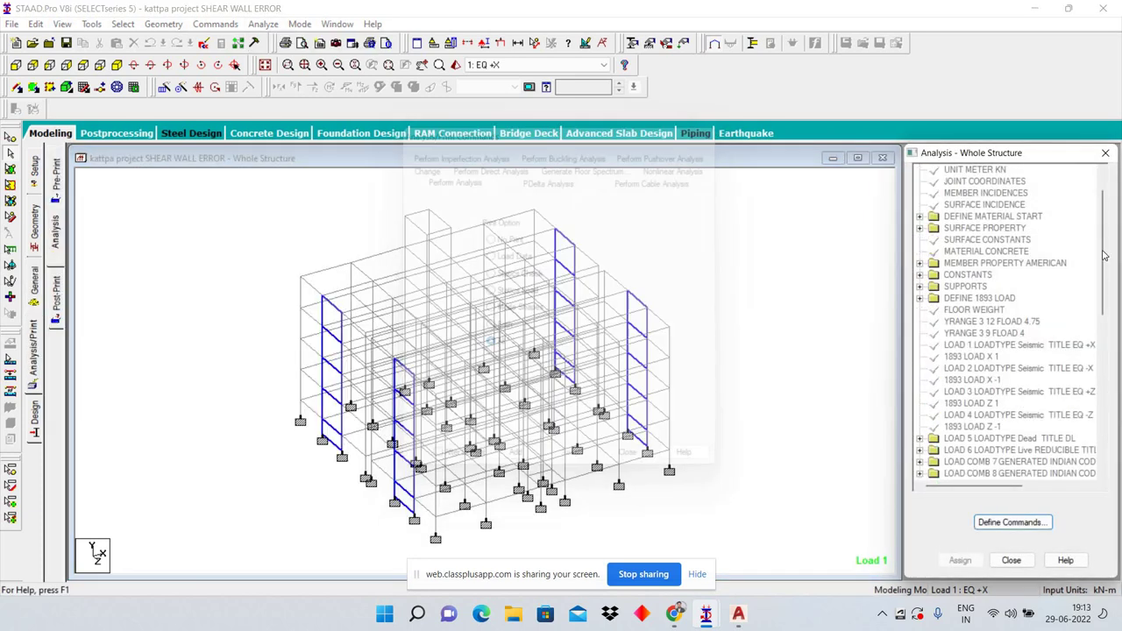
{"action": "scroll", "coordinate": [1041, 447], "scroll_direction": "down", "scroll_amount": 10}
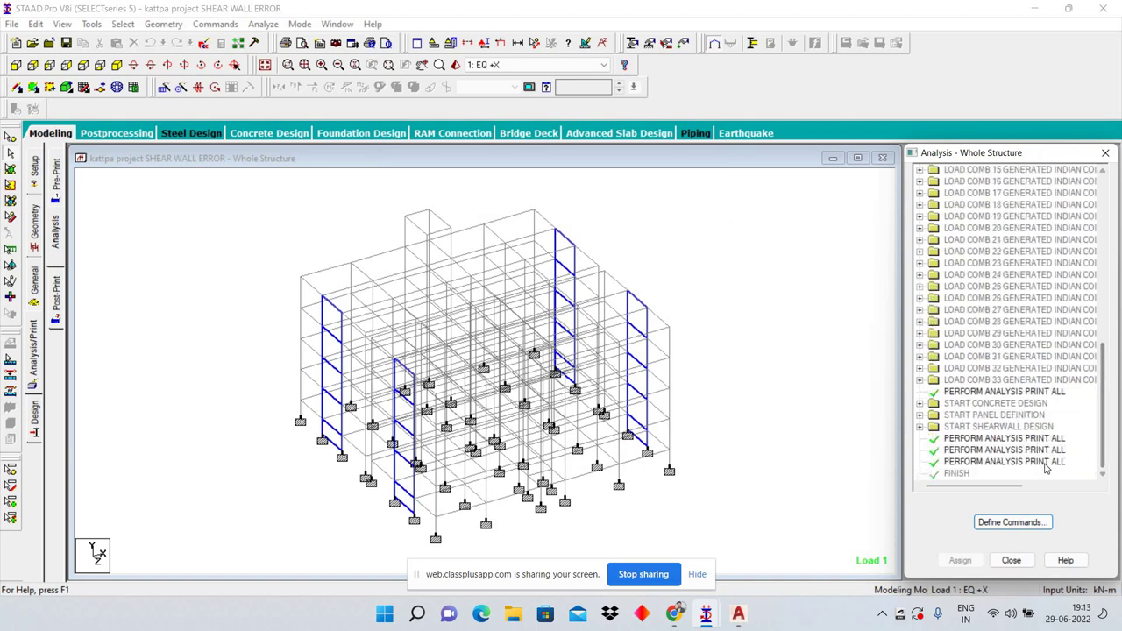
{"action": "right_click", "coordinate": [973, 439]}
{"action": "key", "text": "Return"}
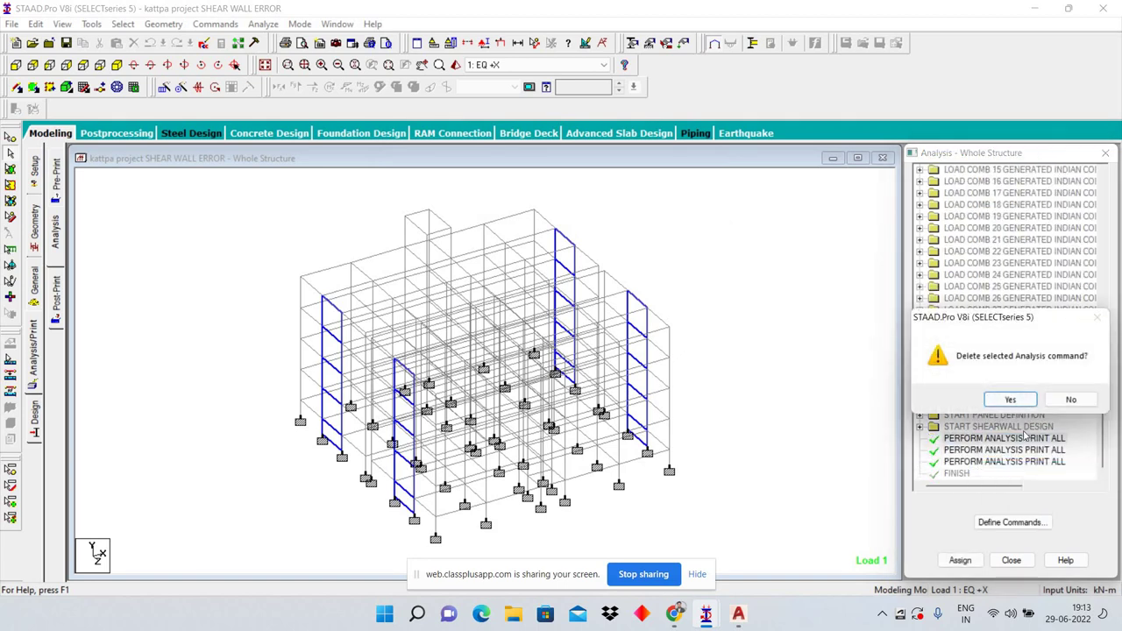
{"action": "key", "text": "Return"}
{"action": "right_click", "coordinate": [999, 454]}
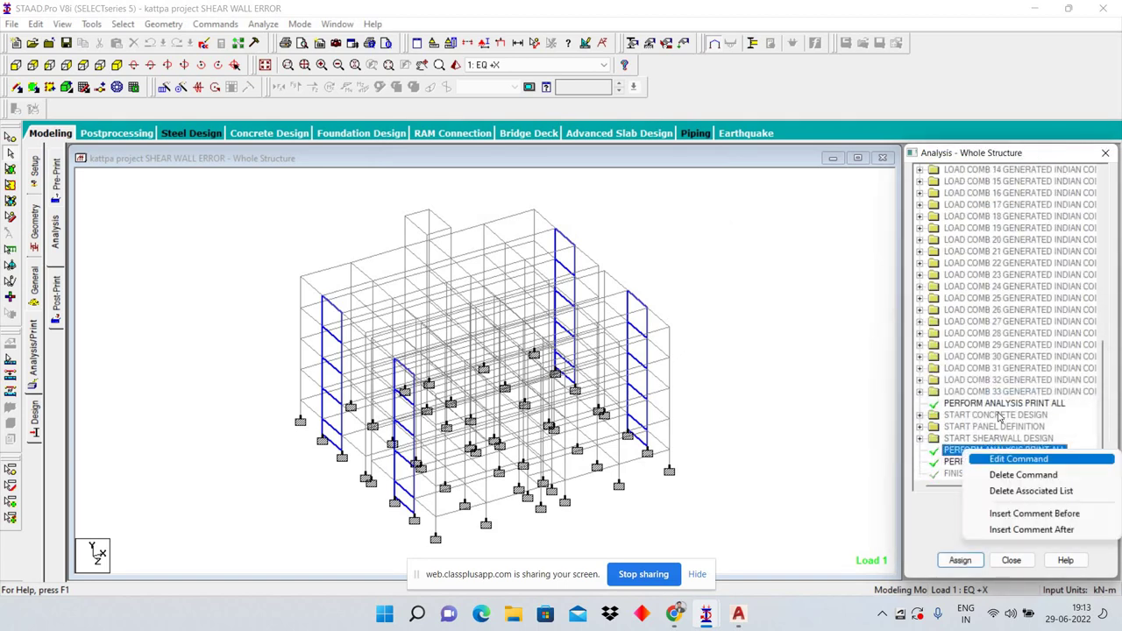
{"action": "left_click", "coordinate": [999, 477]}
{"action": "key", "text": "Return"}
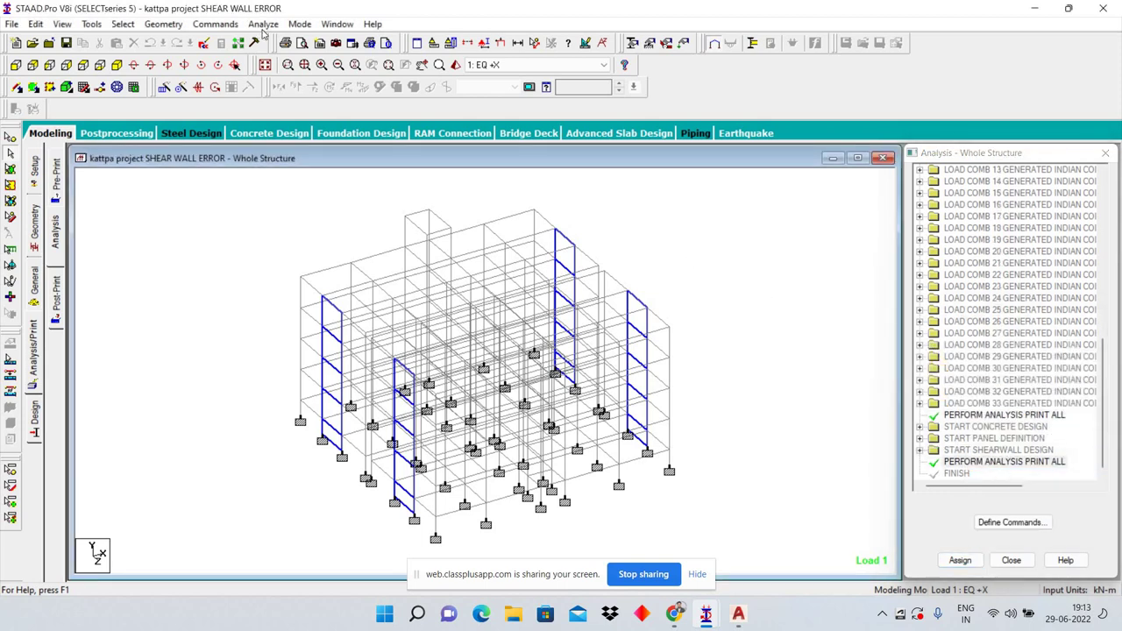
{"action": "left_click", "coordinate": [265, 44]}
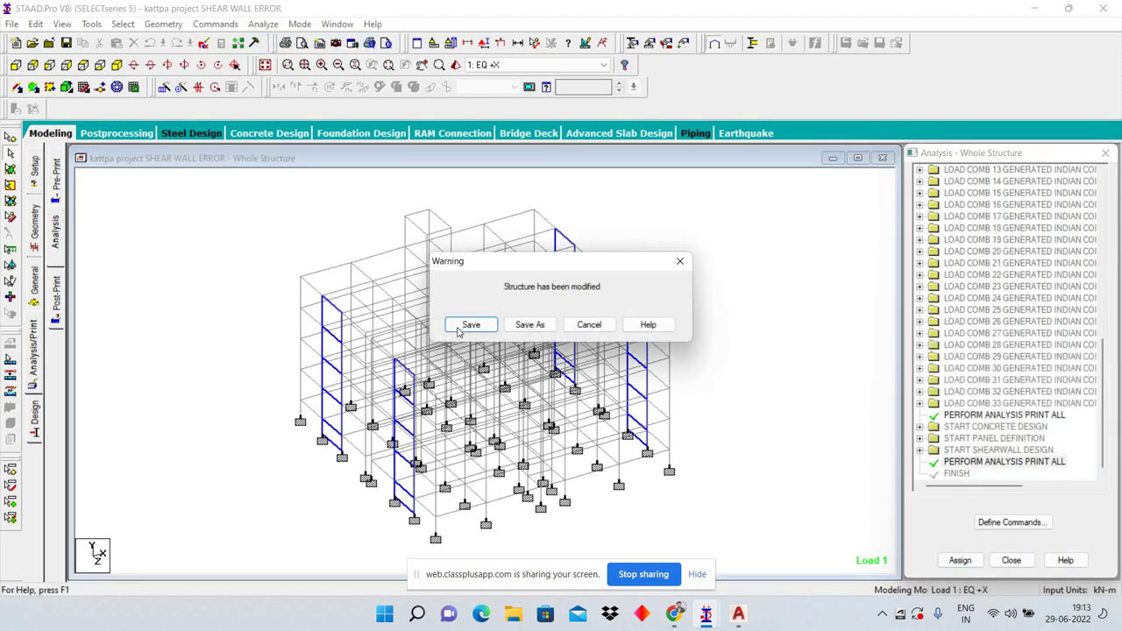
Step: Save the modified SHEAR WALL ERROR model so analysis runs, then return to the KADDPA PROJECT email
{"action": "left_click", "coordinate": [456, 324]}
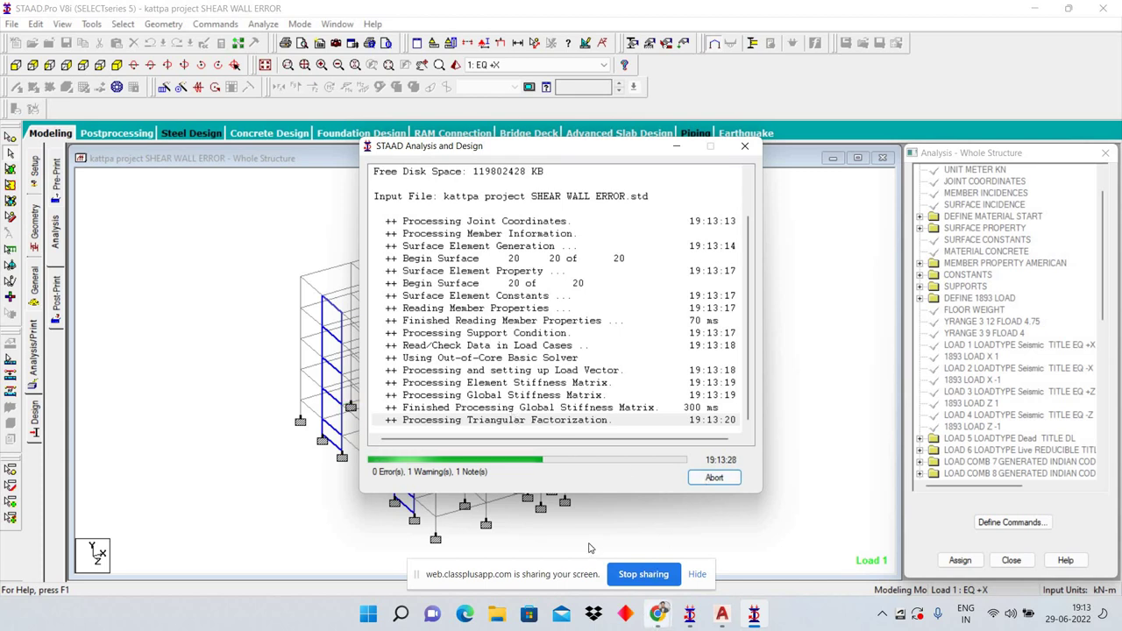
{"action": "mouse_move", "coordinate": [658, 614]}
{"action": "left_click", "coordinate": [570, 508]}
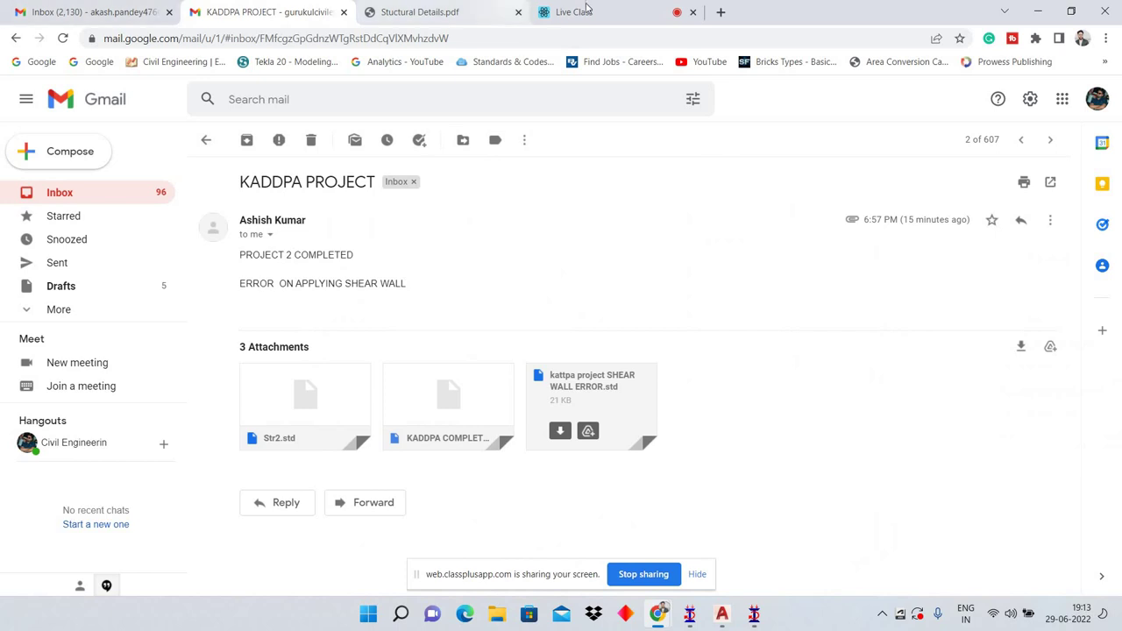
Step: Go to the Live Class tab and stop screen sharing to show the camera feed
{"action": "left_click", "coordinate": [586, 9]}
{"action": "left_click", "coordinate": [328, 557]}
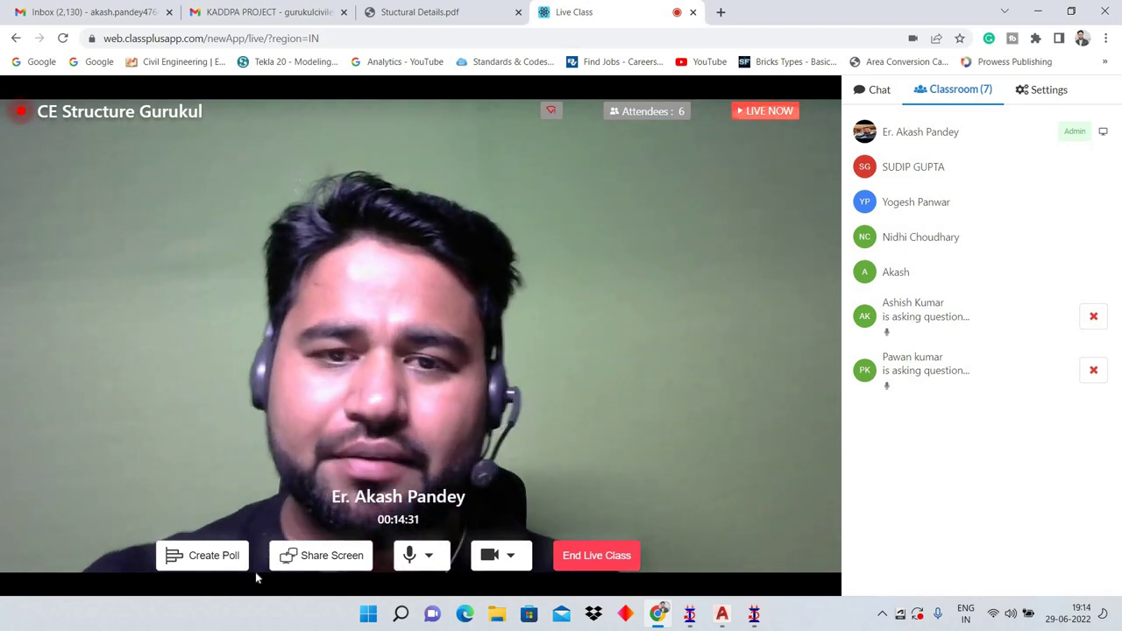
Step: Share the entire screen with the class again and switch back to the running STAAD analysis
{"action": "left_click", "coordinate": [321, 555]}
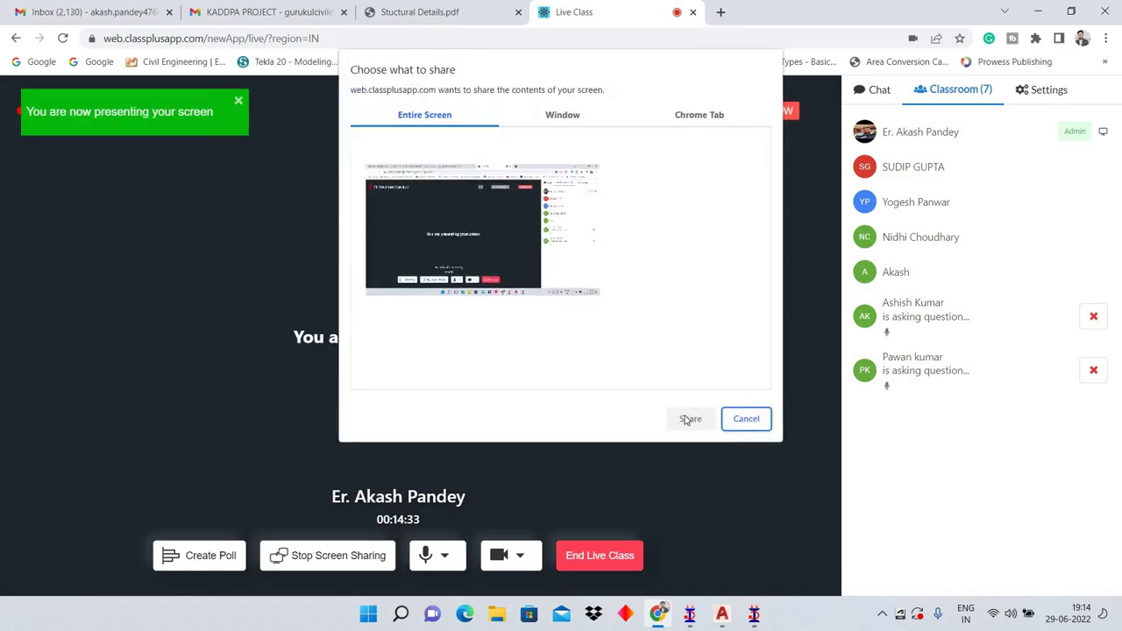
{"action": "left_click", "coordinate": [689, 416]}
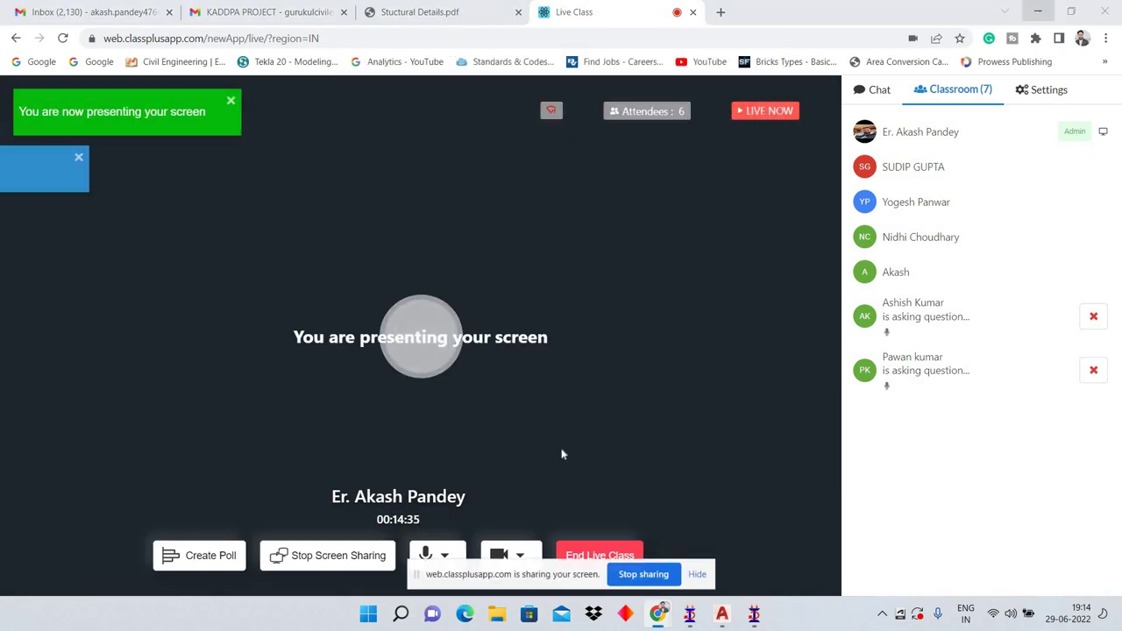
{"action": "key", "text": "alt+Tab"}
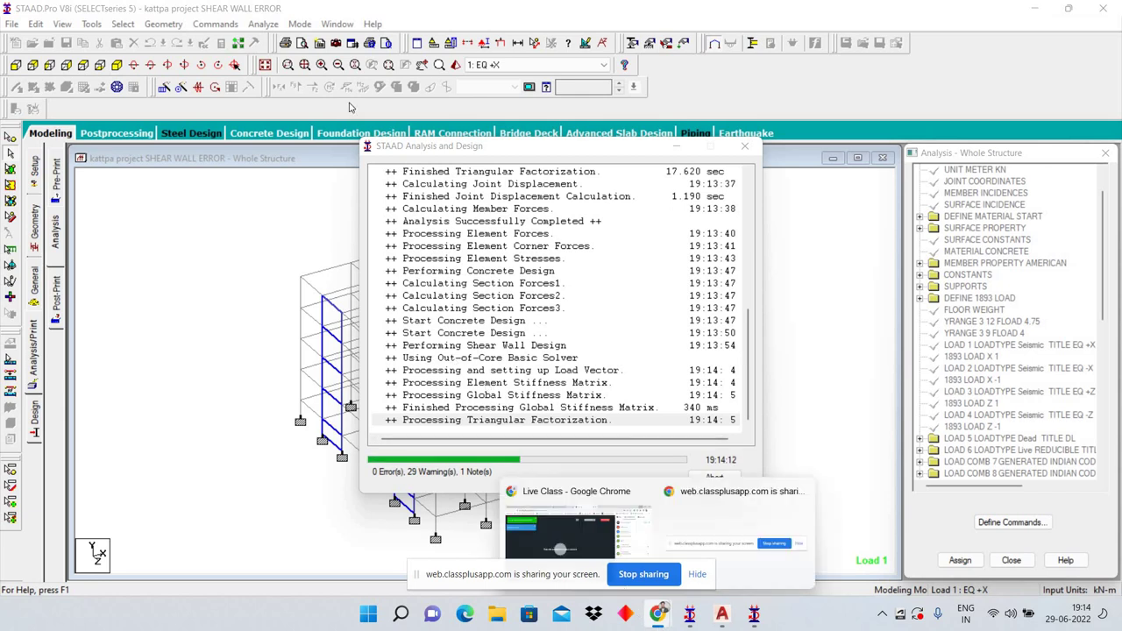
Step: Go from KADDPA PROJECT to the PROJECT 1 email, then download and open G +3 BUILDING PROJECT.dwg
{"action": "left_click", "coordinate": [561, 530]}
{"action": "left_click", "coordinate": [267, 11]}
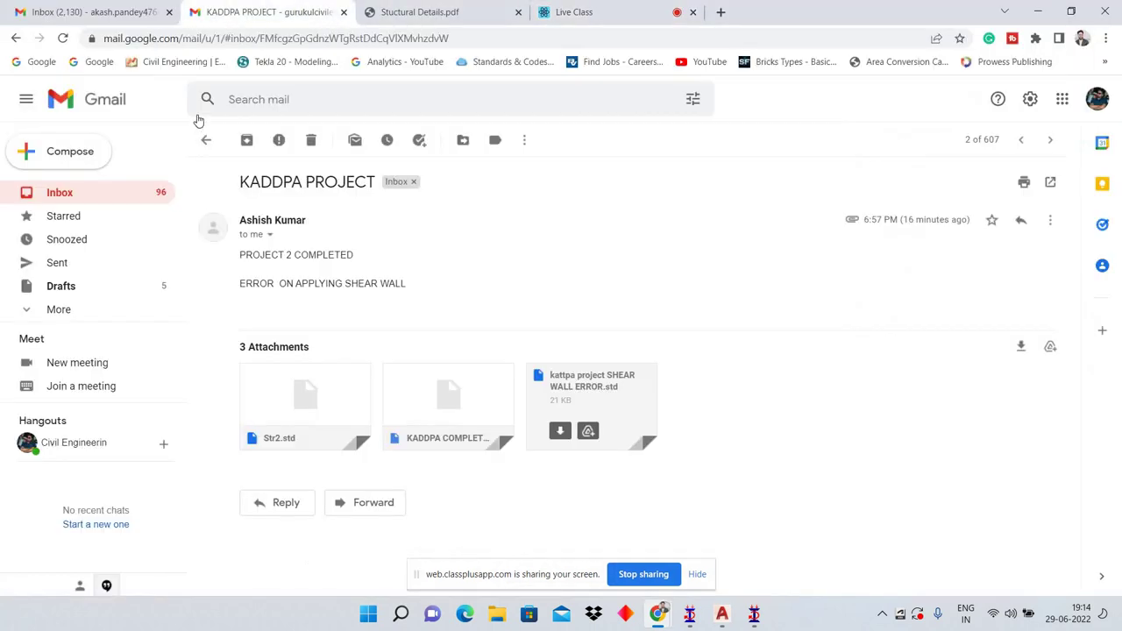
{"action": "key", "text": "u"}
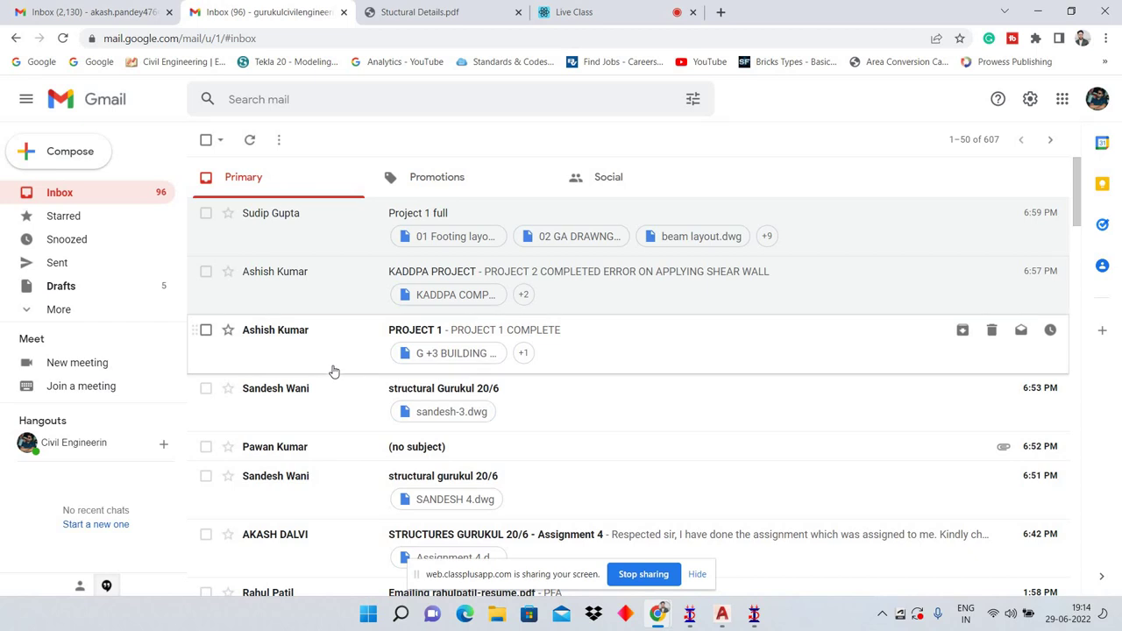
{"action": "left_click", "coordinate": [276, 347]}
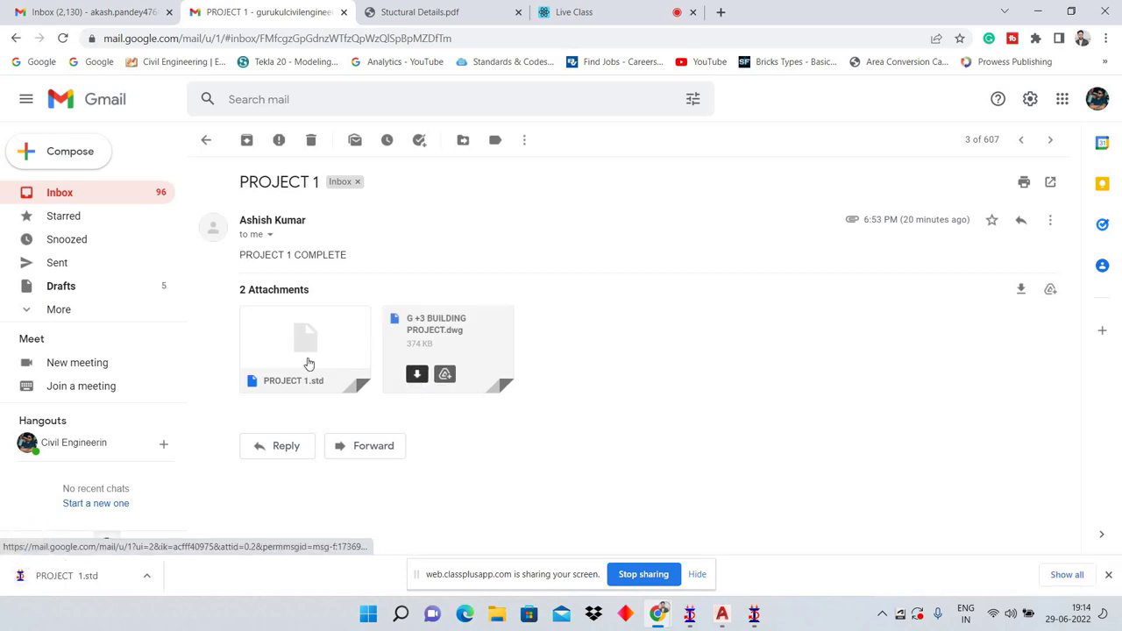
{"action": "left_click", "coordinate": [416, 375]}
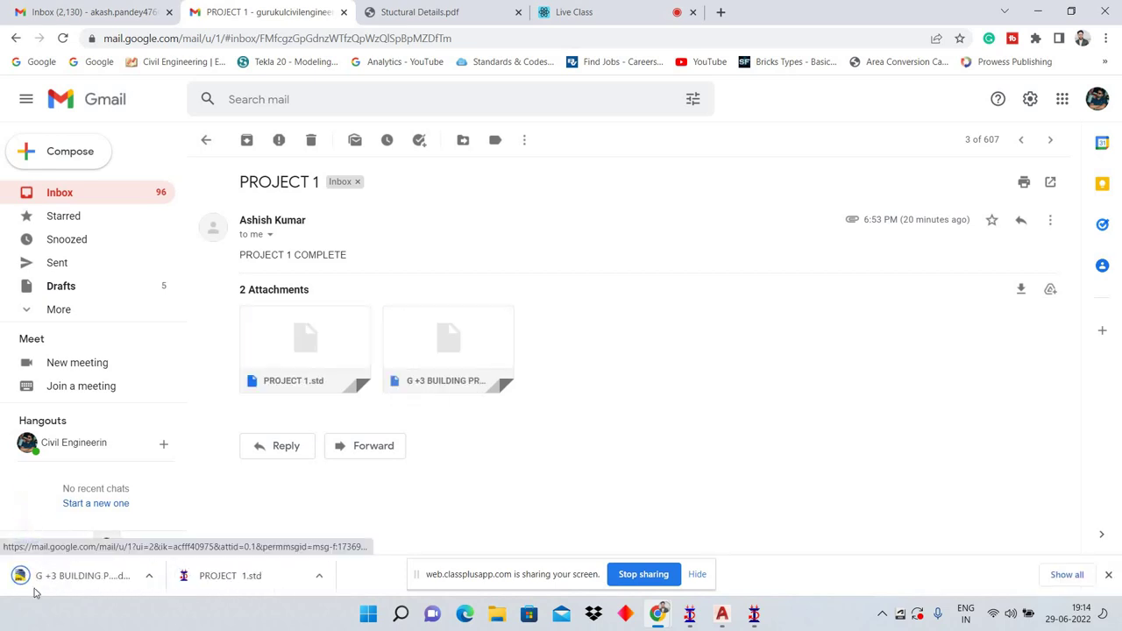
{"action": "left_click", "coordinate": [88, 578]}
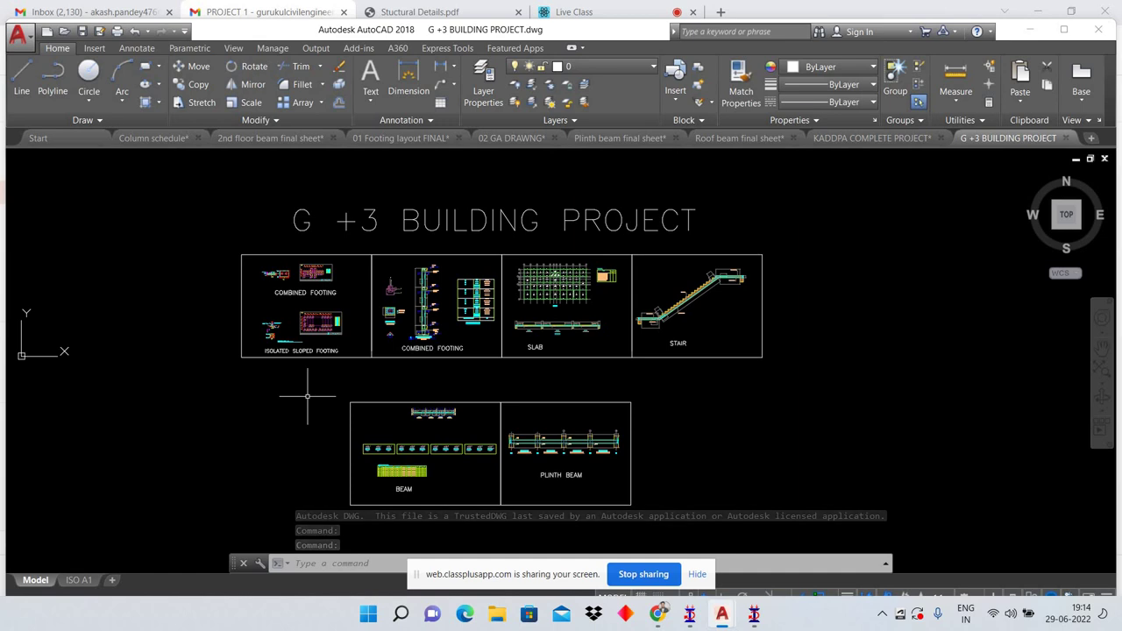
Step: Zoom over the footing and slab sheets, then pan across to inspect the STAIR panel
{"action": "scroll", "coordinate": [307, 396], "scroll_direction": "up", "scroll_amount": 2}
{"action": "scroll", "coordinate": [298, 213], "scroll_direction": "up", "scroll_amount": 3}
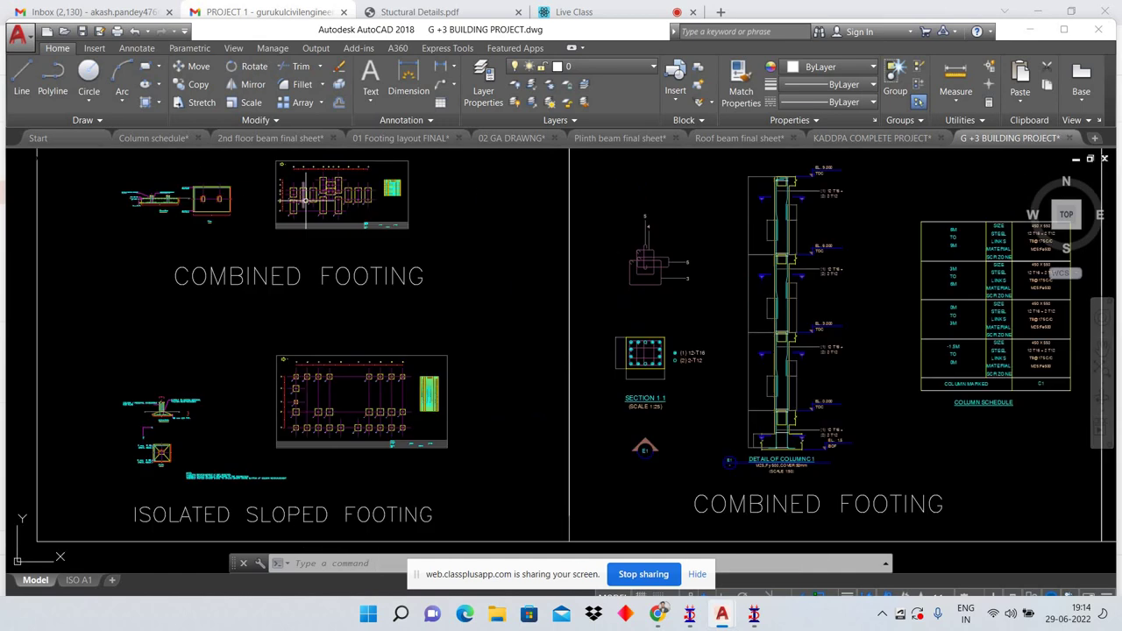
{"action": "scroll", "coordinate": [307, 212], "scroll_direction": "up", "scroll_amount": 3}
{"action": "scroll", "coordinate": [282, 300], "scroll_direction": "down", "scroll_amount": 4}
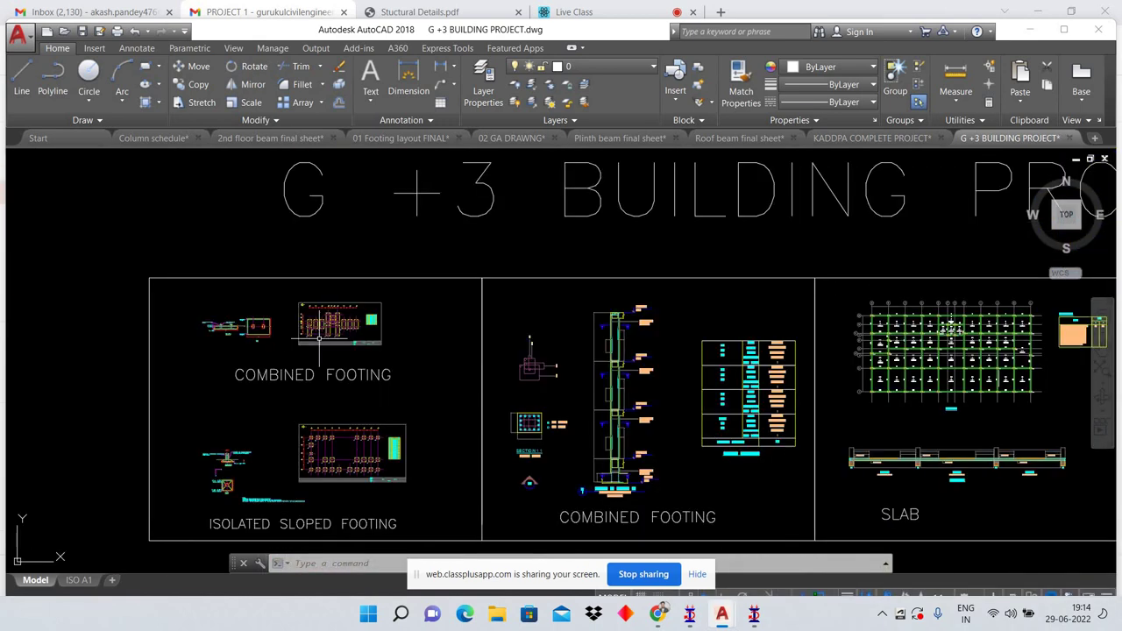
{"action": "middle_click_drag", "start_coordinate": [565, 420], "coordinate": [315, 412]}
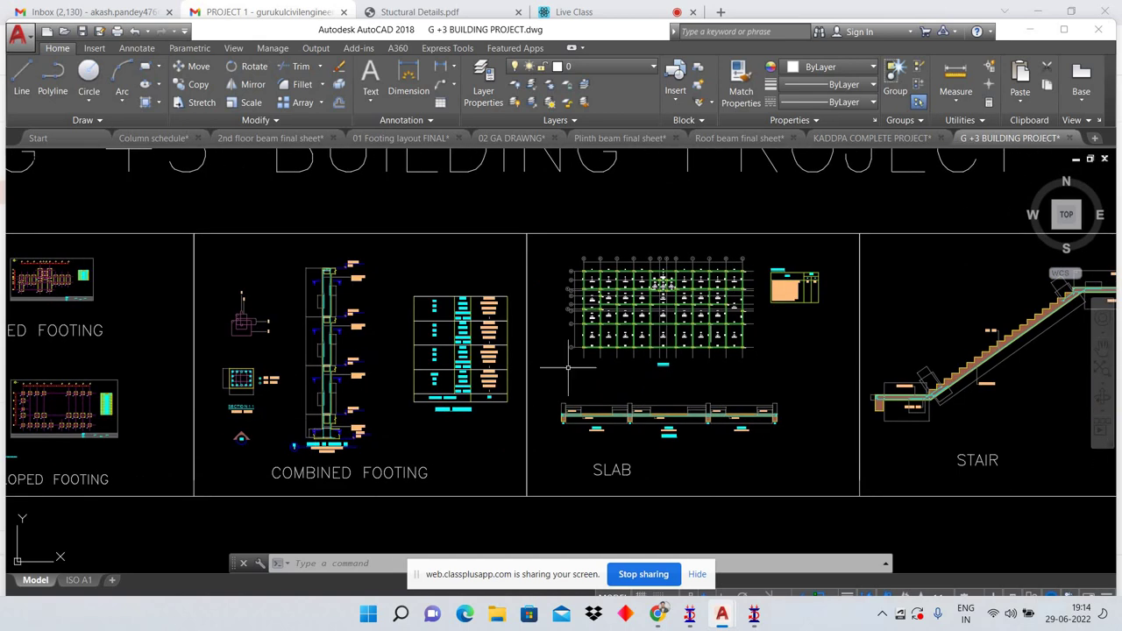
{"action": "scroll", "coordinate": [613, 307], "scroll_direction": "up", "scroll_amount": 2}
{"action": "scroll", "coordinate": [614, 306], "scroll_direction": "down", "scroll_amount": 2}
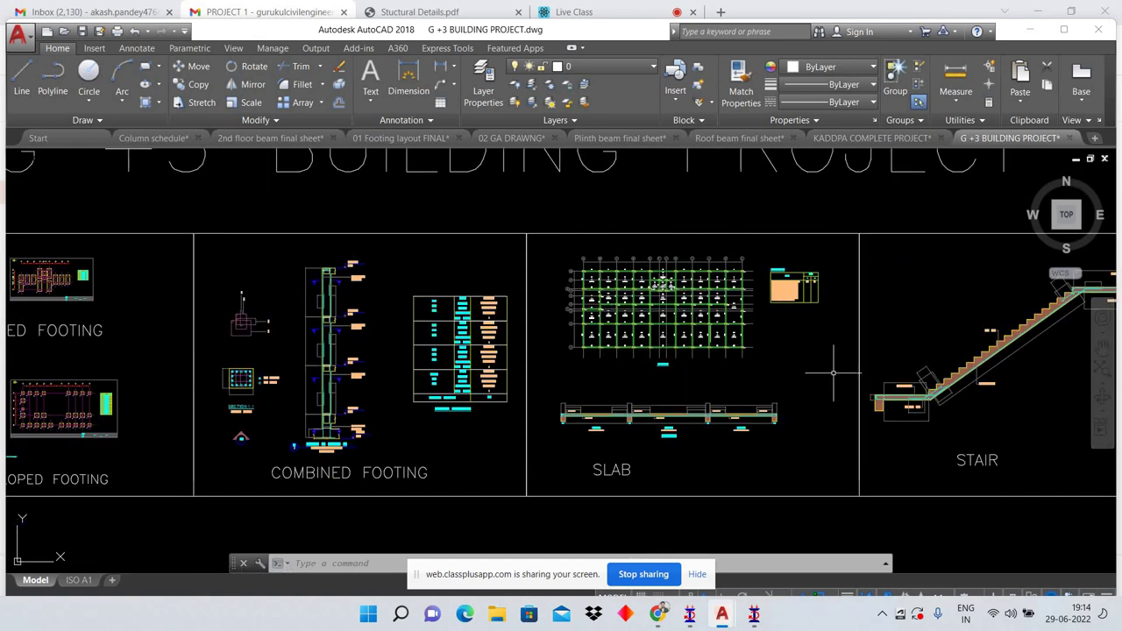
{"action": "scroll", "coordinate": [826, 412], "scroll_direction": "down", "scroll_amount": 2}
{"action": "scroll", "coordinate": [823, 407], "scroll_direction": "down", "scroll_amount": 2}
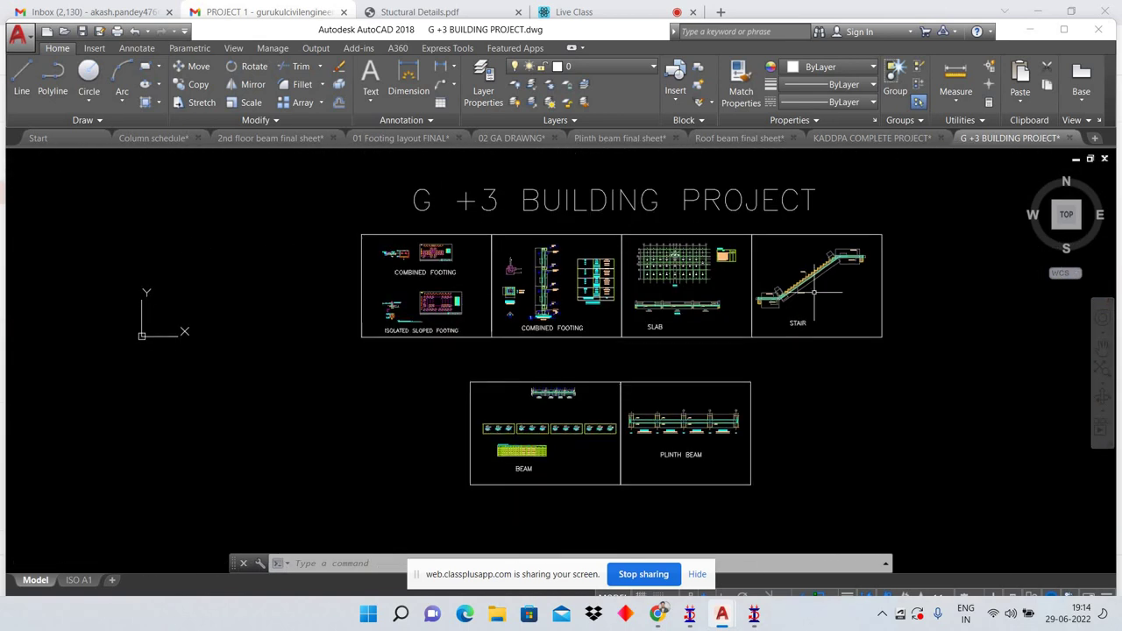
{"action": "scroll", "coordinate": [718, 421], "scroll_direction": "up", "scroll_amount": 3}
Step: Zoom through the beam and plinth beam sheets, then return to the PROJECT 1 email
{"action": "scroll", "coordinate": [718, 420], "scroll_direction": "down", "scroll_amount": 2}
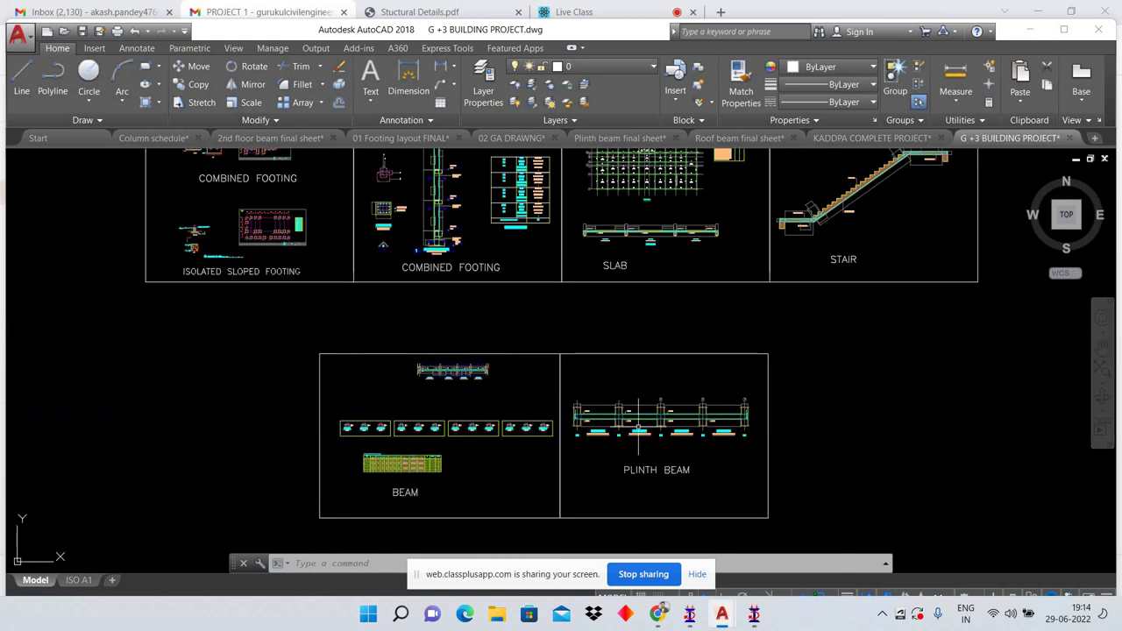
{"action": "scroll", "coordinate": [465, 428], "scroll_direction": "up", "scroll_amount": 3}
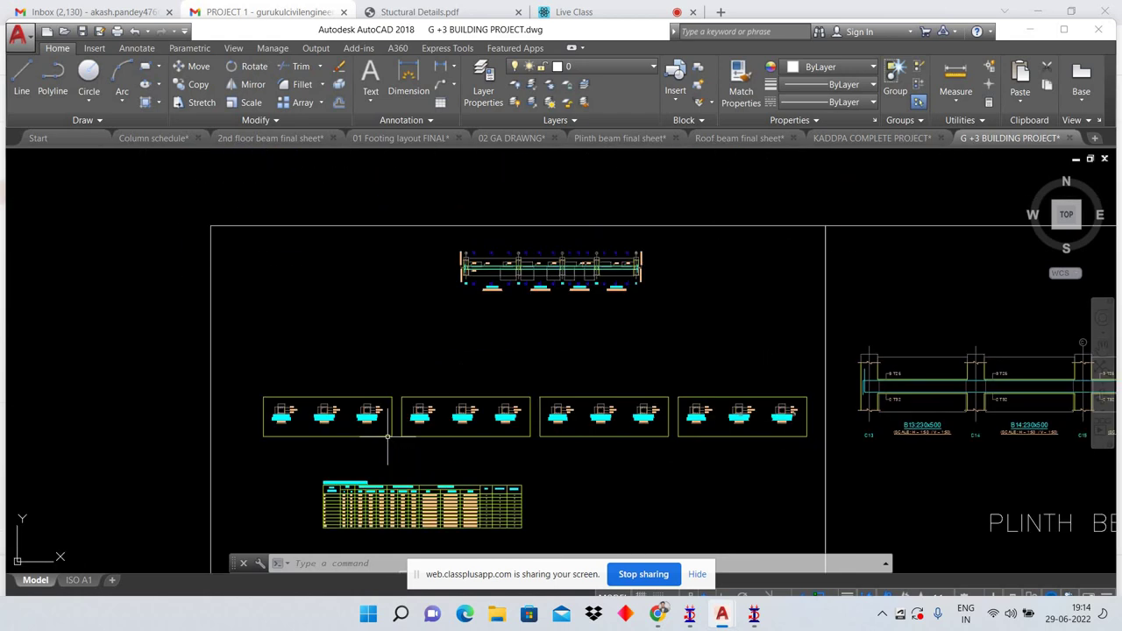
{"action": "scroll", "coordinate": [386, 421], "scroll_direction": "up", "scroll_amount": 3}
{"action": "scroll", "coordinate": [301, 412], "scroll_direction": "up", "scroll_amount": 3}
{"action": "scroll", "coordinate": [301, 412], "scroll_direction": "down", "scroll_amount": 4}
{"action": "scroll", "coordinate": [301, 371], "scroll_direction": "up", "scroll_amount": 2}
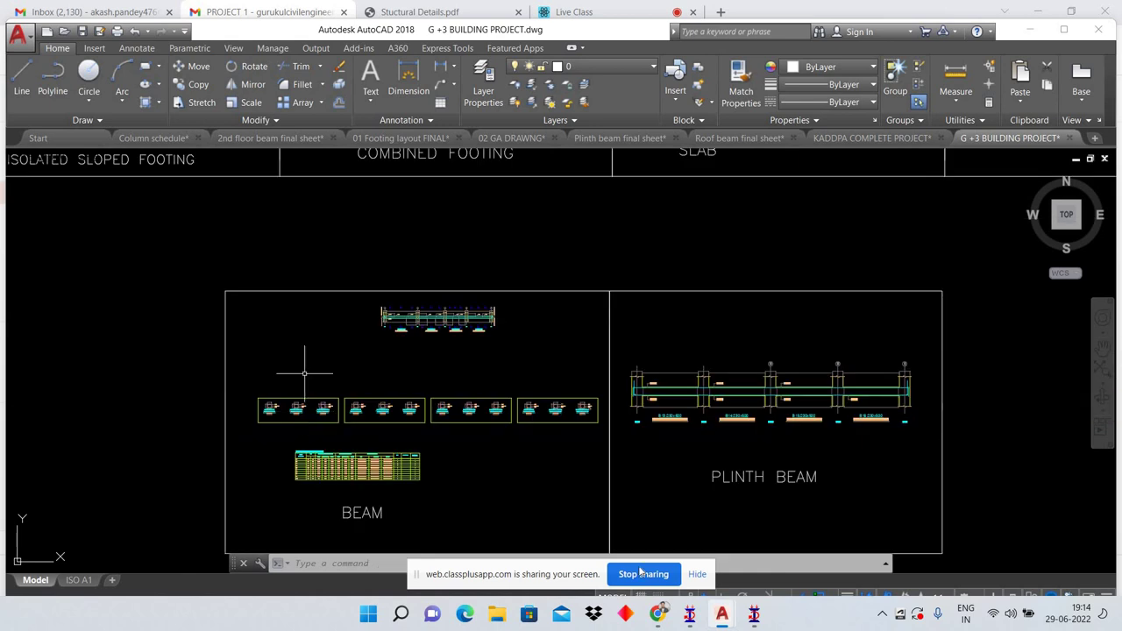
{"action": "scroll", "coordinate": [295, 321], "scroll_direction": "down", "scroll_amount": 2}
{"action": "mouse_move", "coordinate": [657, 614]}
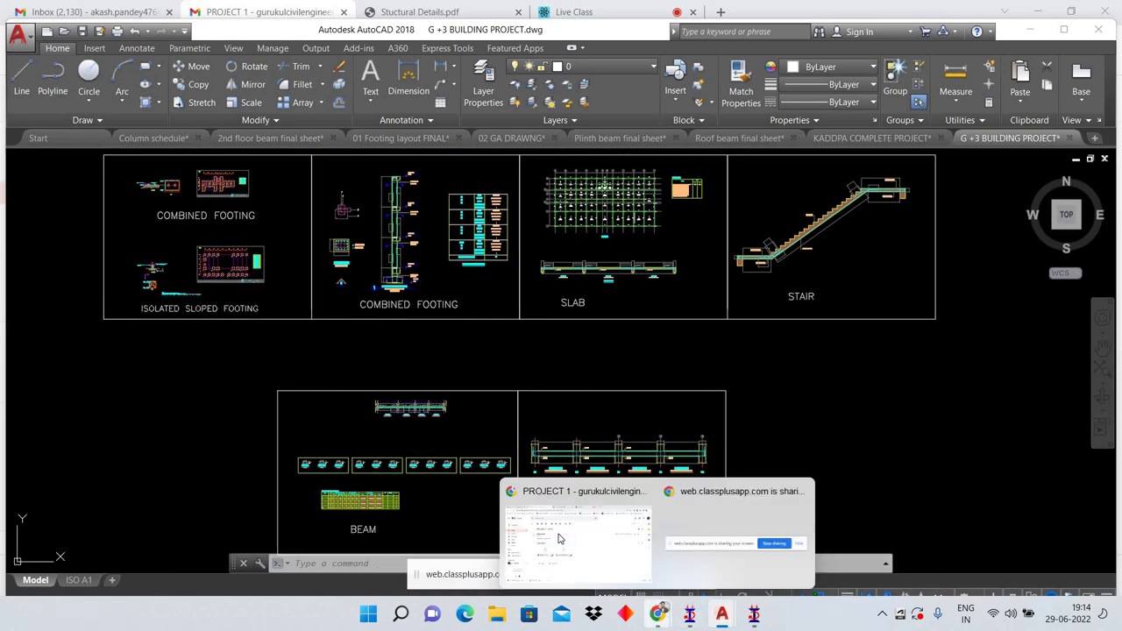
{"action": "left_click", "coordinate": [561, 537]}
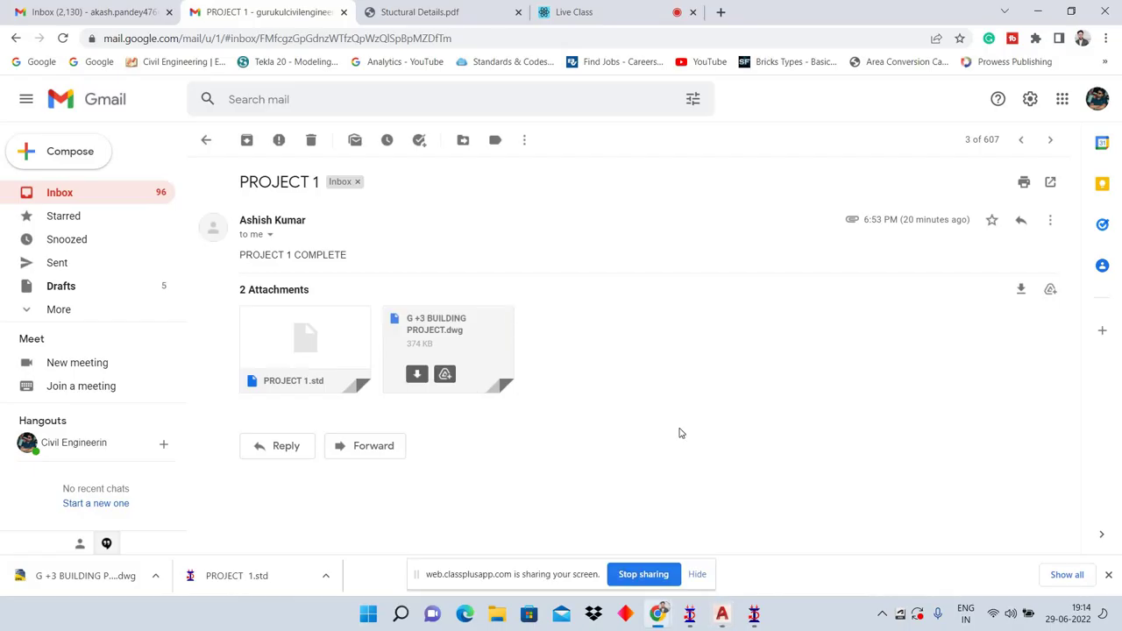
{"action": "mouse_move", "coordinate": [753, 614]}
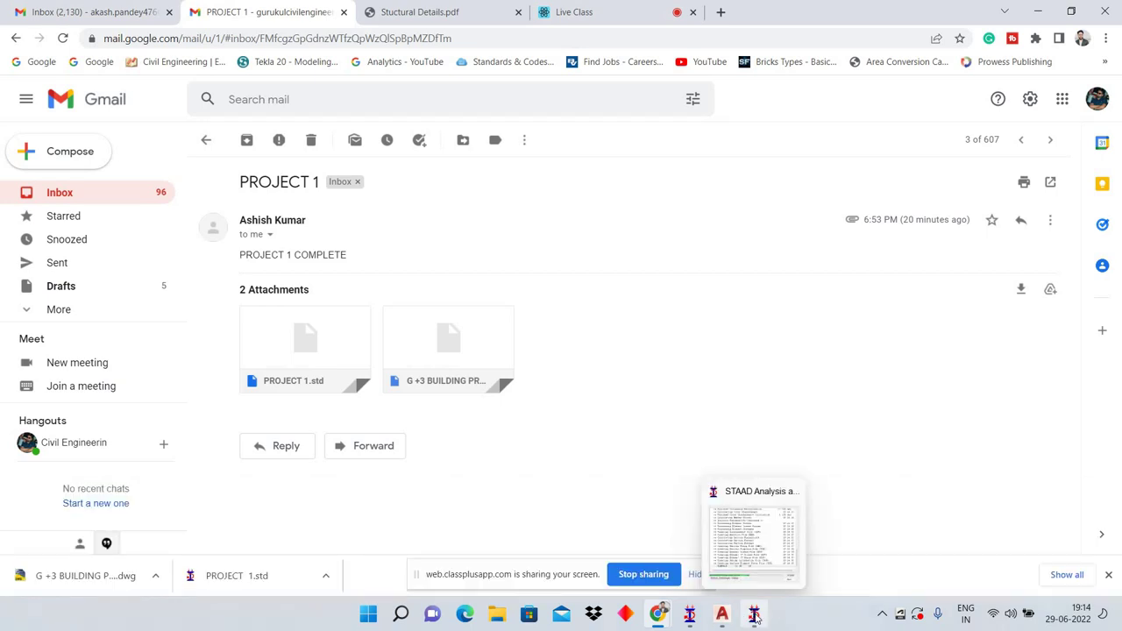
Step: Check the STAAD analysis progress (0 errors, 29 warnings), then bring Gmail's PROJECT 1 email forward
{"action": "left_click", "coordinate": [753, 530]}
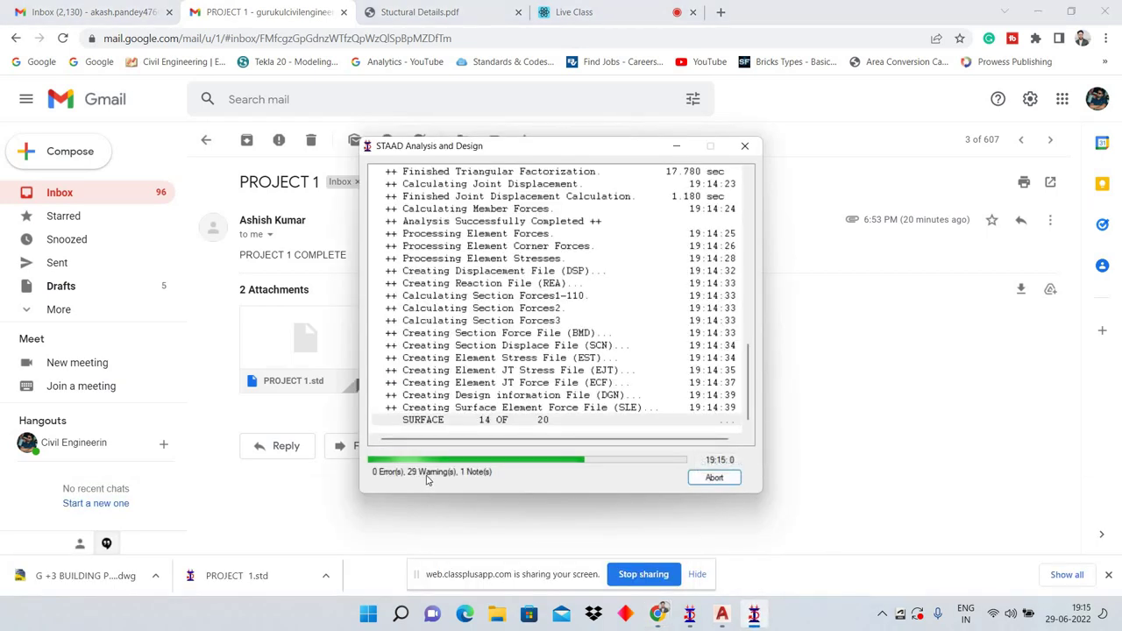
{"action": "left_click", "coordinate": [208, 143]}
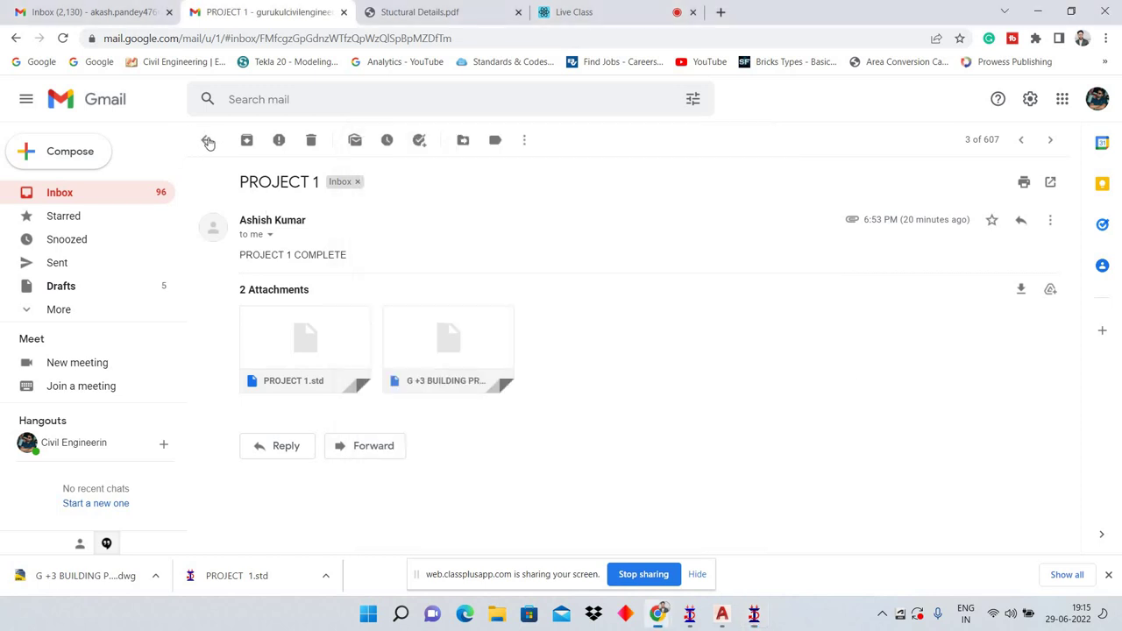